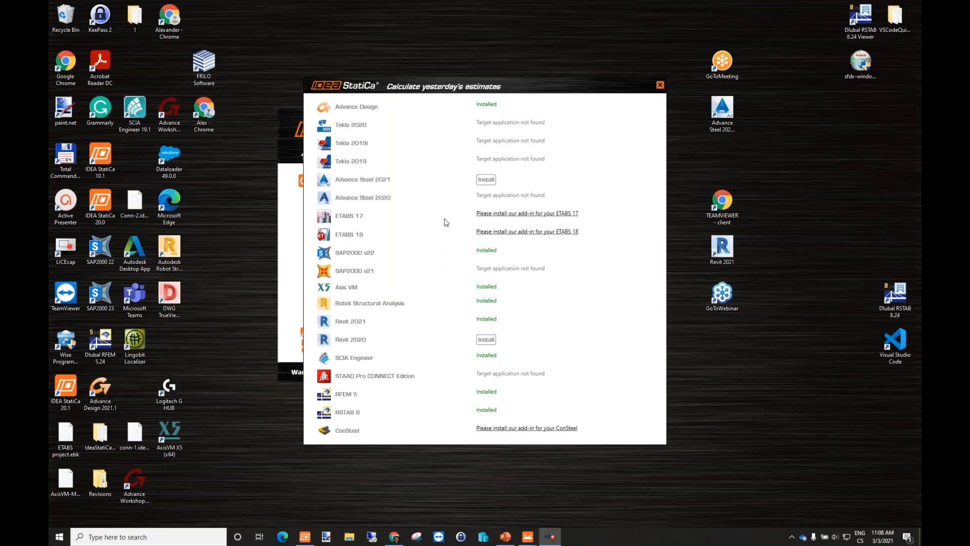
Close the BIM link installation list and the IDEA StatiCa launcher, and start ETABS 19.
left_click(485, 233)
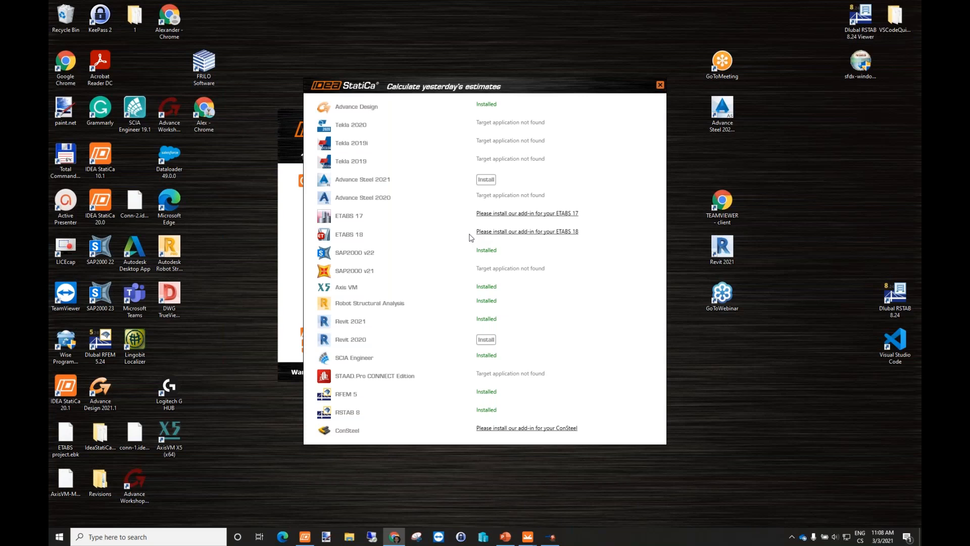
left_click(660, 85)
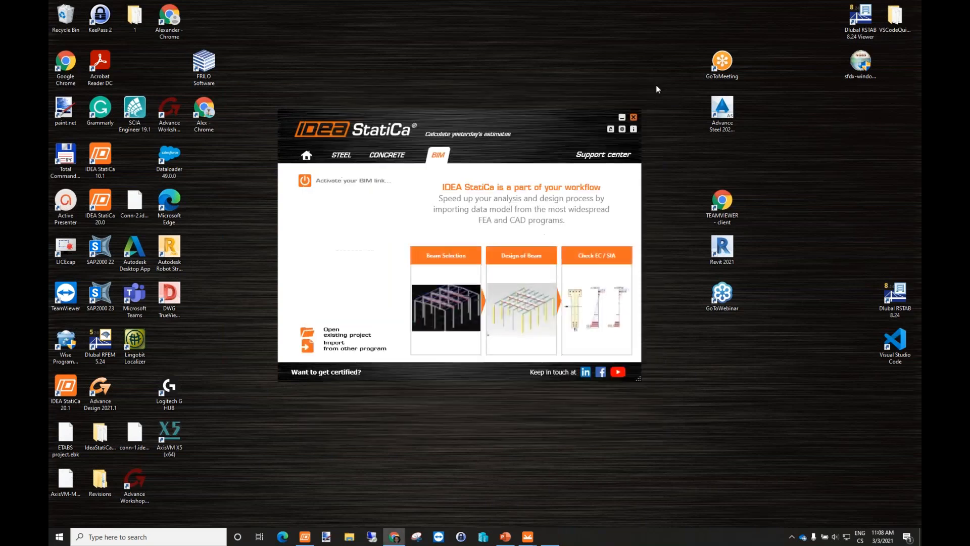
left_click(633, 119)
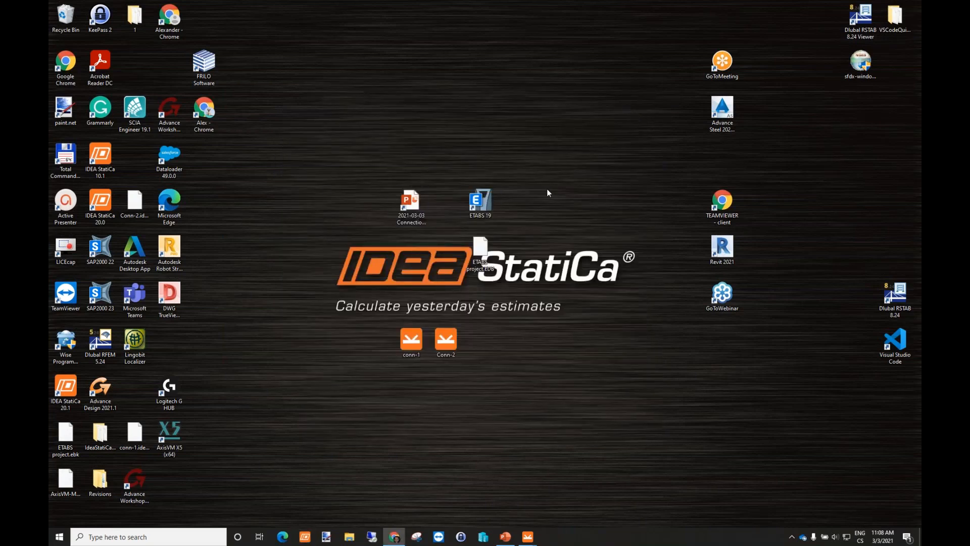
double_click(484, 203)
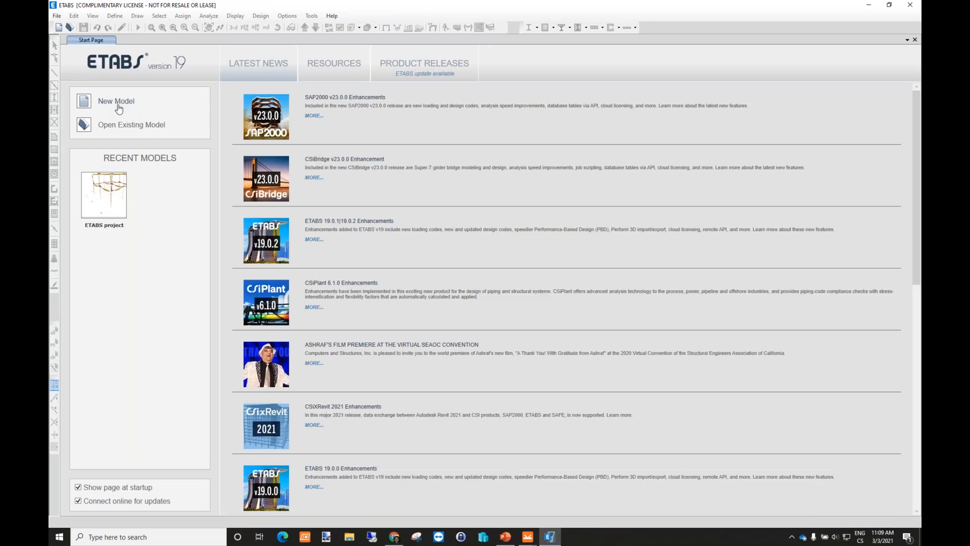
Open the model file ETABS project.EDB from folder 1 on the Desktop.
left_click(69, 27)
left_click_drag(244, 20, 387, 47)
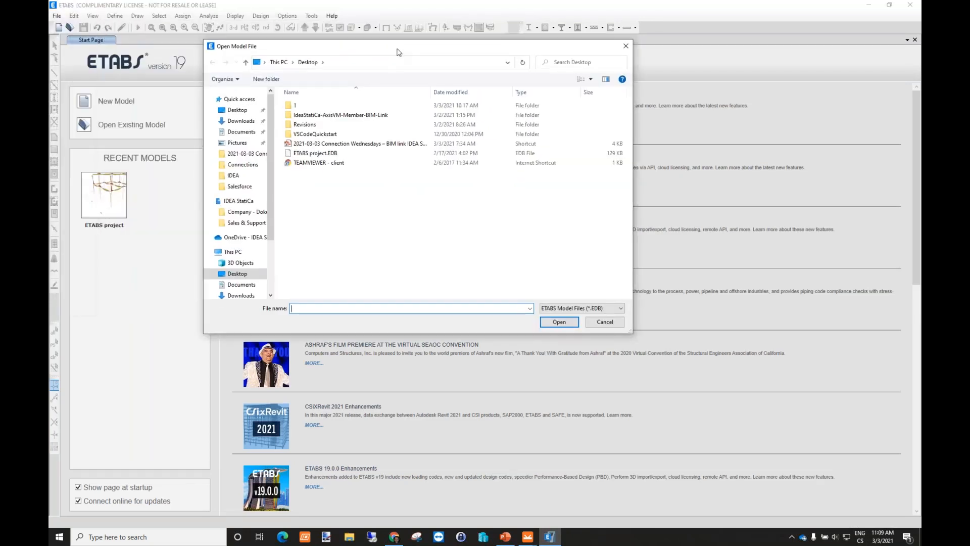
double_click(308, 106)
left_click(334, 105)
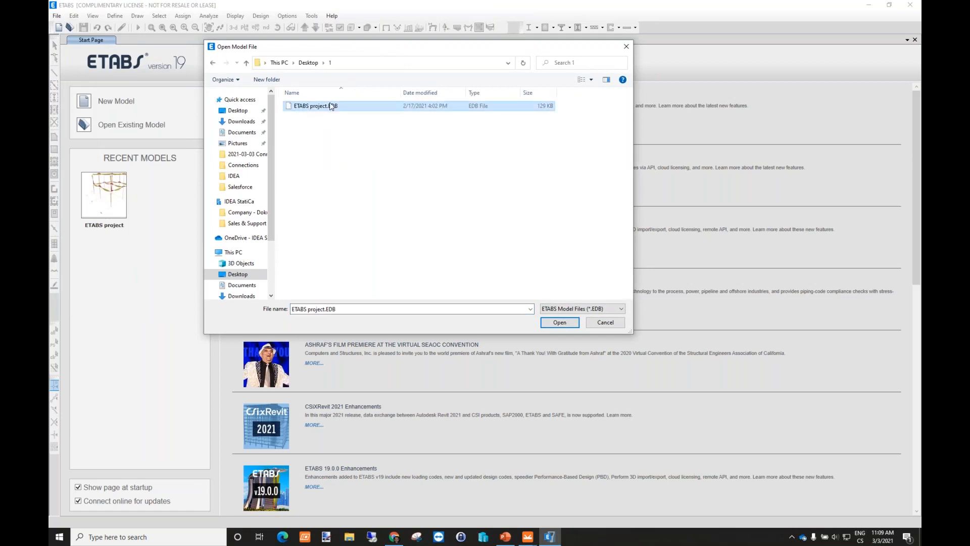
left_click(550, 326)
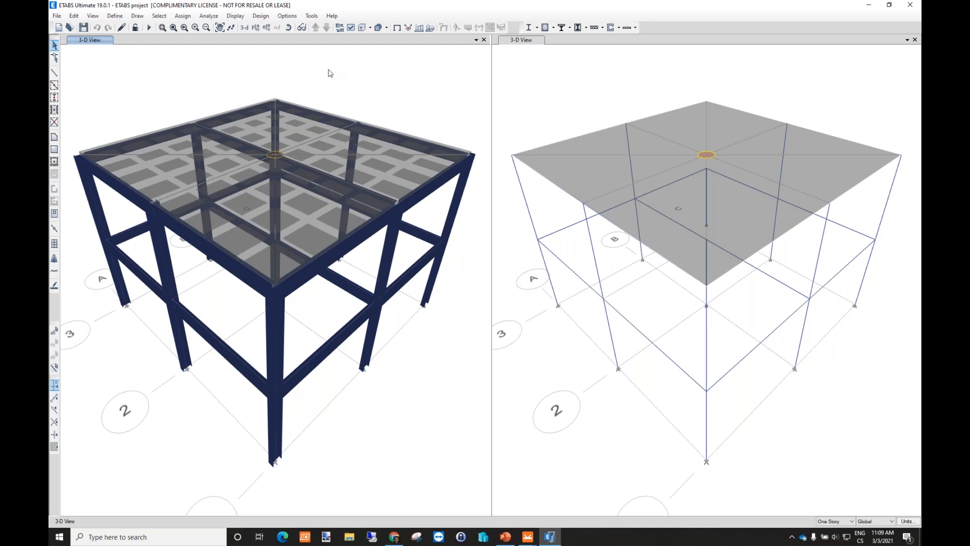
Start adding an external plugin and browse to the folder C:\Program Files\IDEA StatiCa\StatiCa 20.1.
left_click(311, 16)
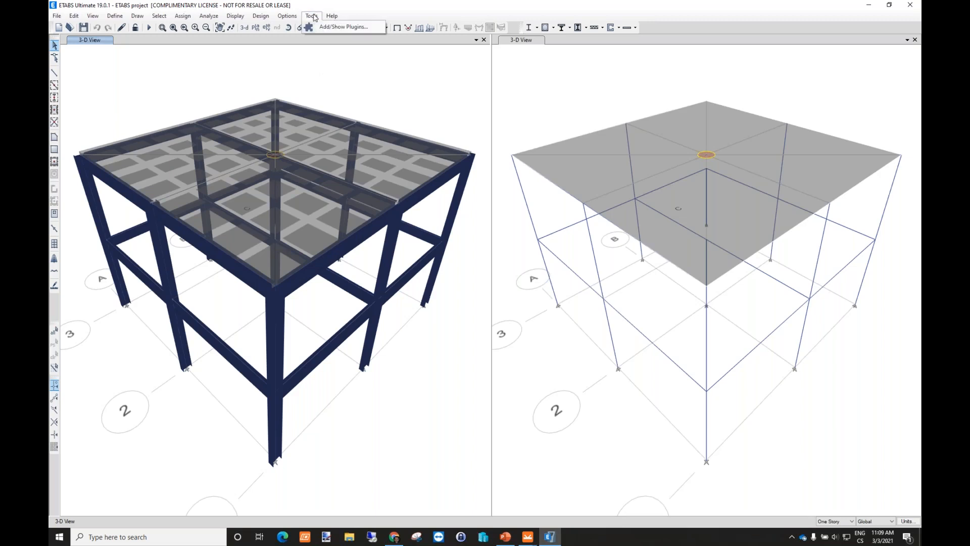
left_click(331, 28)
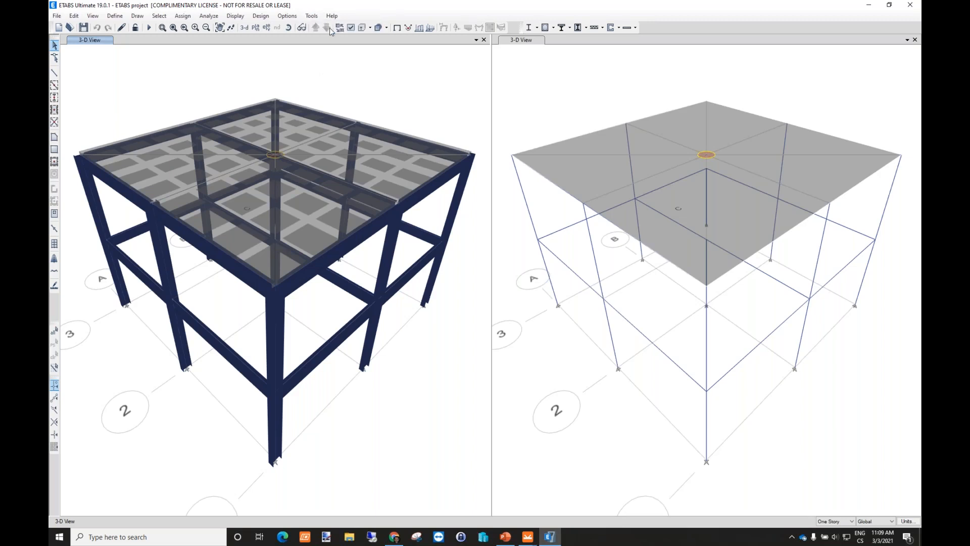
left_click_drag(435, 181, 419, 162)
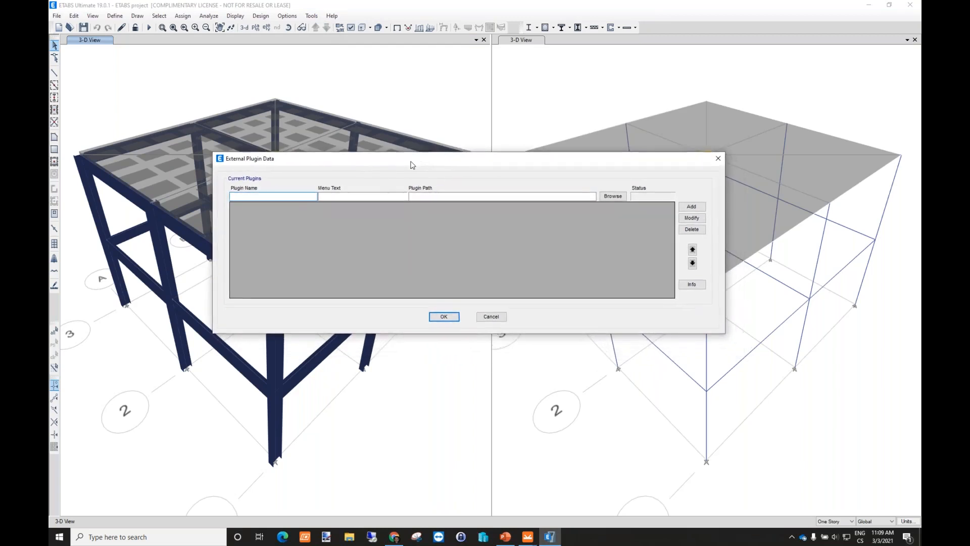
left_click(613, 196)
left_click_drag(399, 175, 407, 141)
left_click_drag(293, 242, 292, 293)
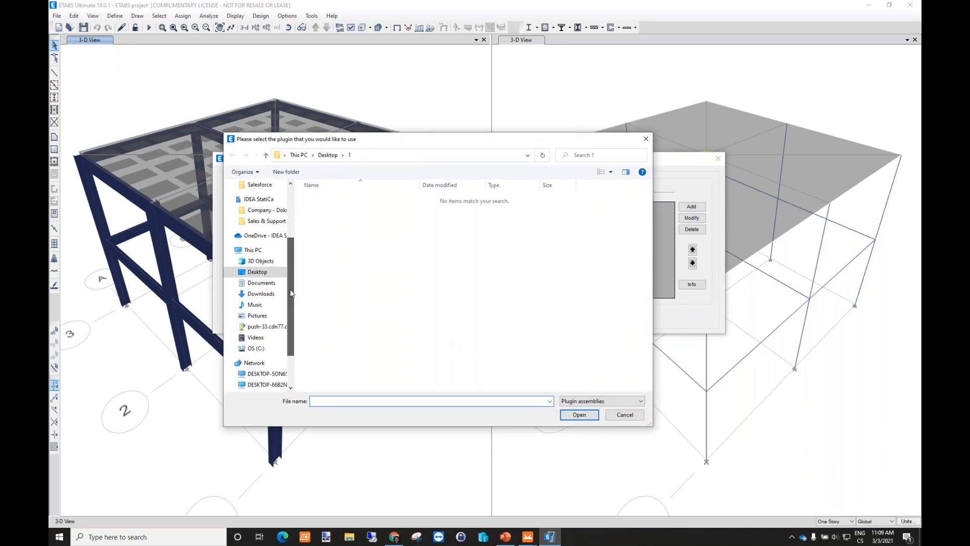
left_click(255, 349)
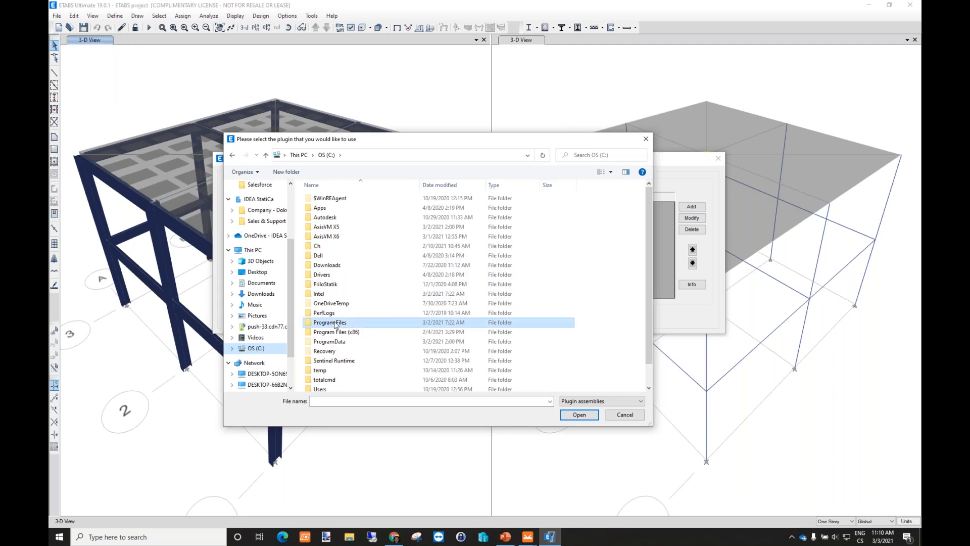
double_click(335, 323)
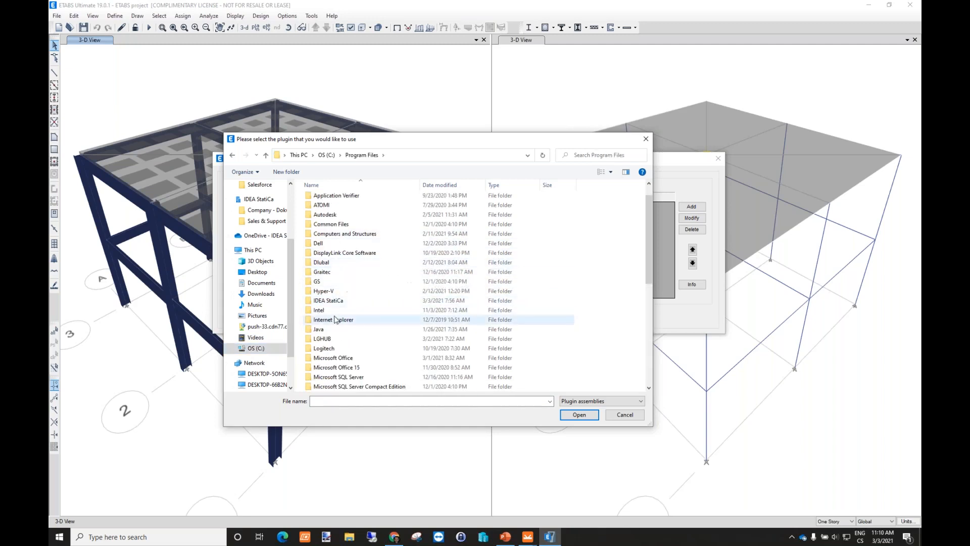
double_click(329, 301)
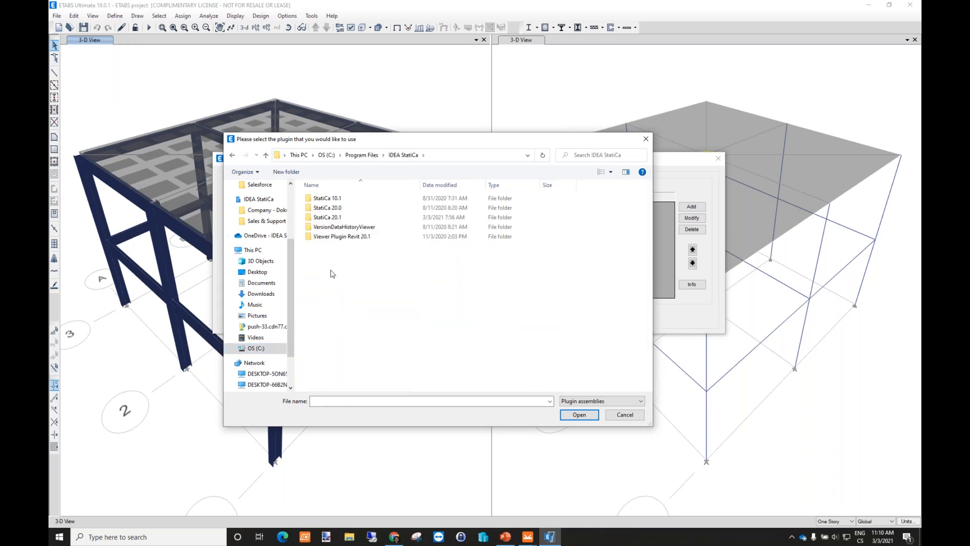
double_click(323, 217)
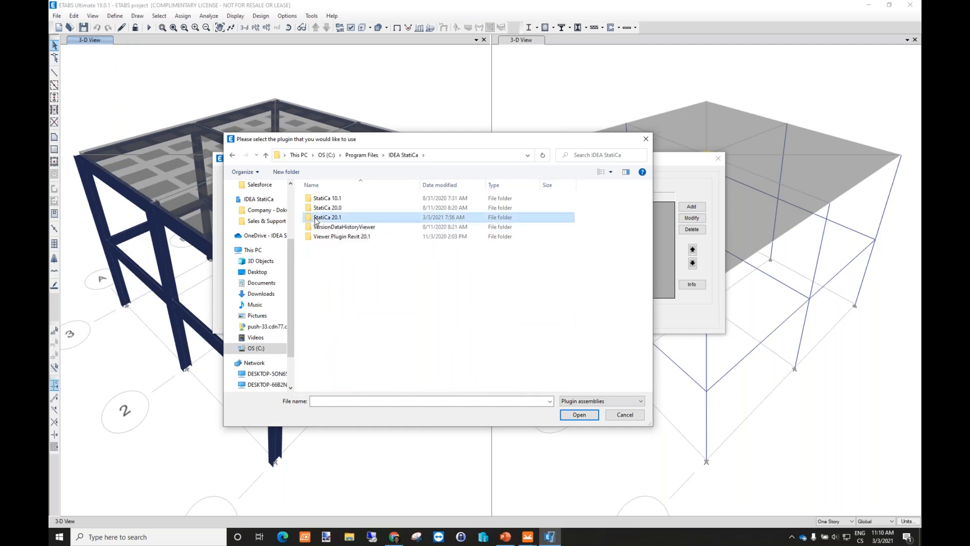
Choose ETABSv18PlugIn_IDEAStatiCa.dll as the plugin file, add it to the current plugins and accept the list.
scroll(368, 212, "down", 15)
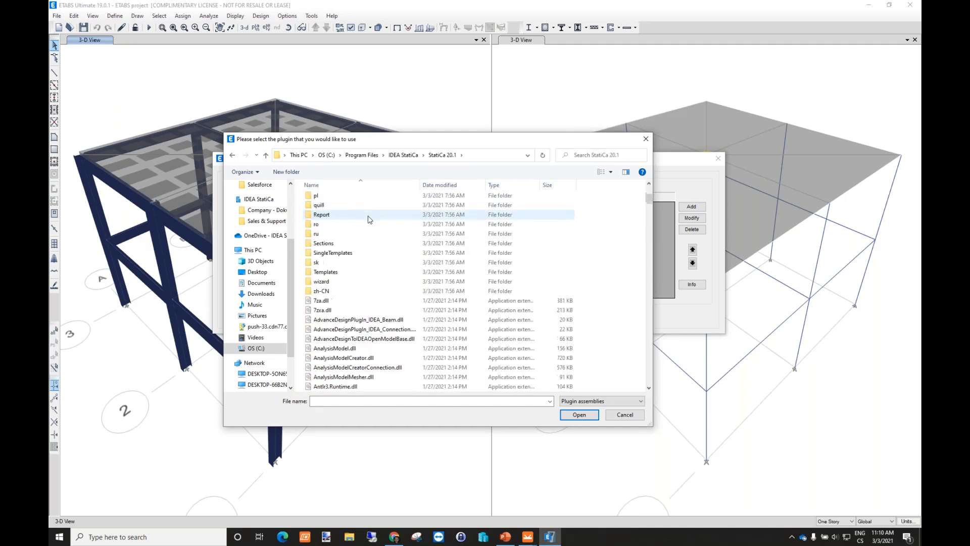
scroll(367, 251, "down", 6)
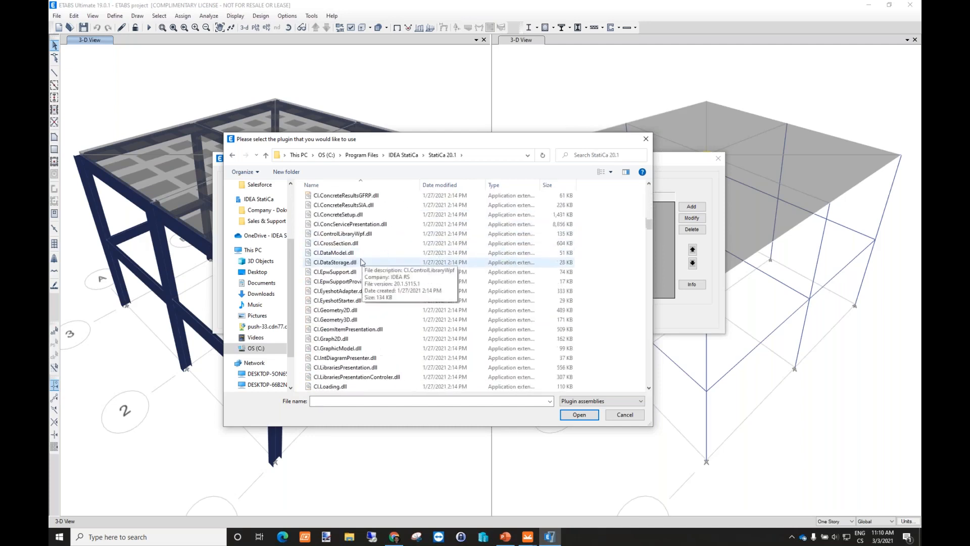
scroll(361, 268, "down", 4)
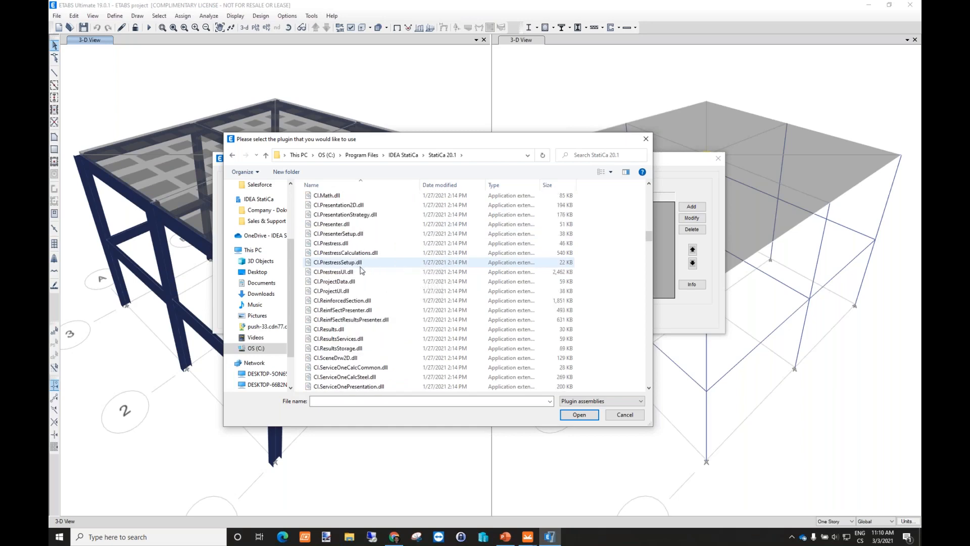
scroll(359, 275, "down", 12)
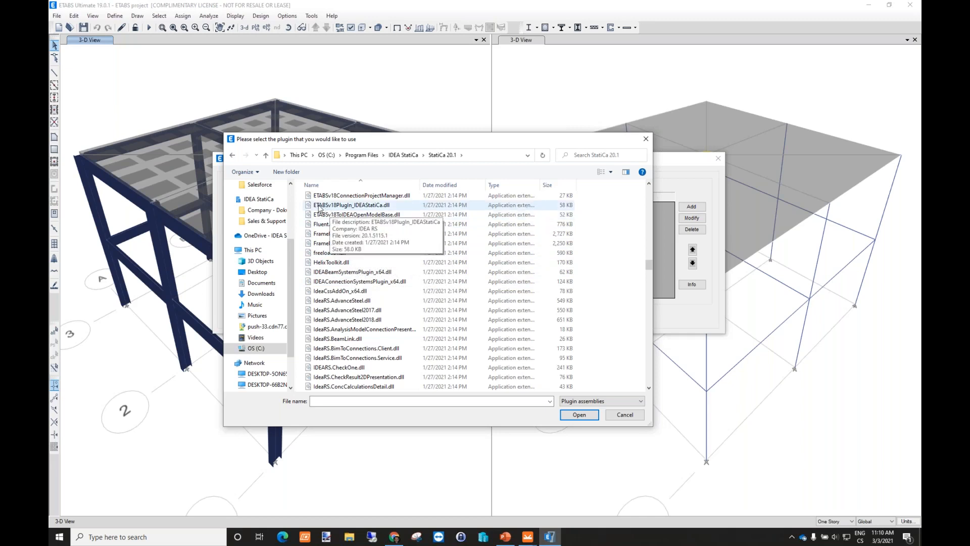
left_click(318, 205)
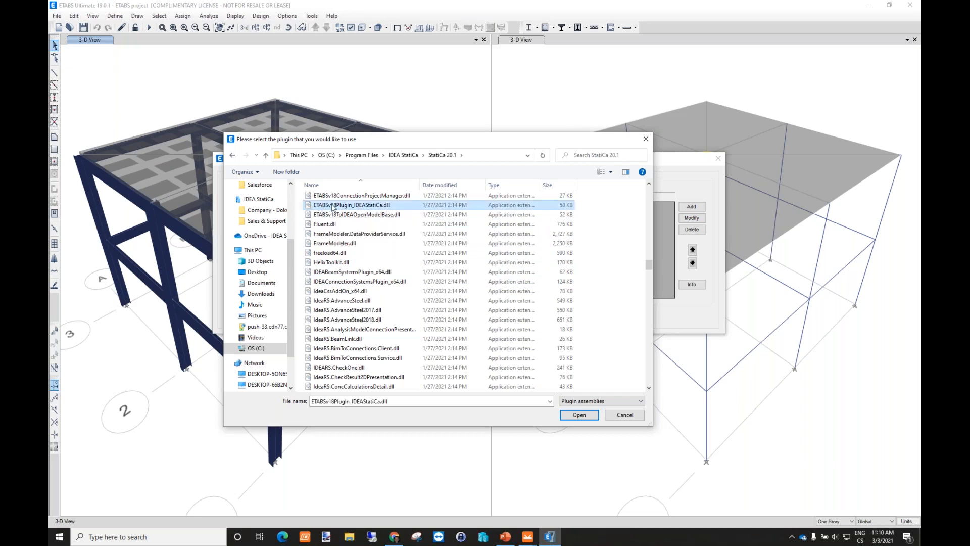
left_click(579, 415)
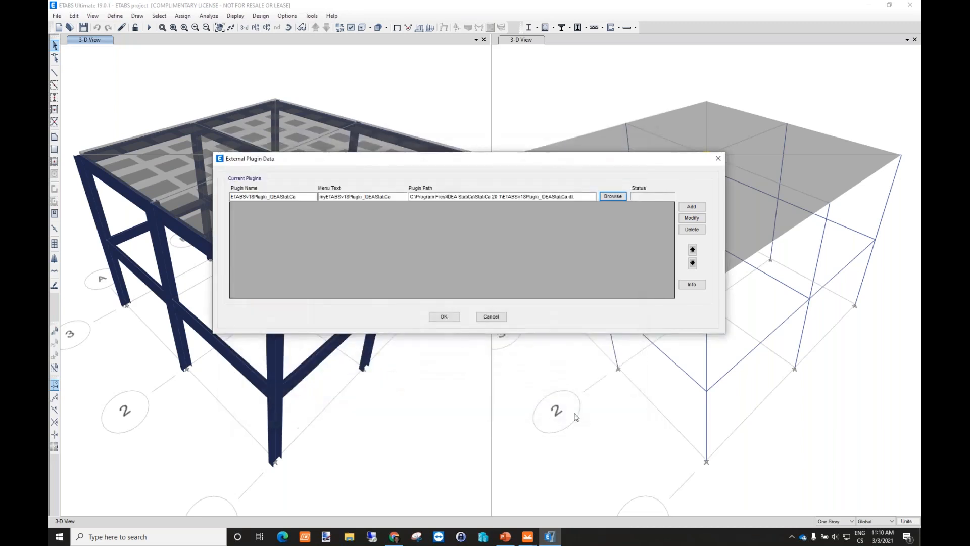
left_click(691, 208)
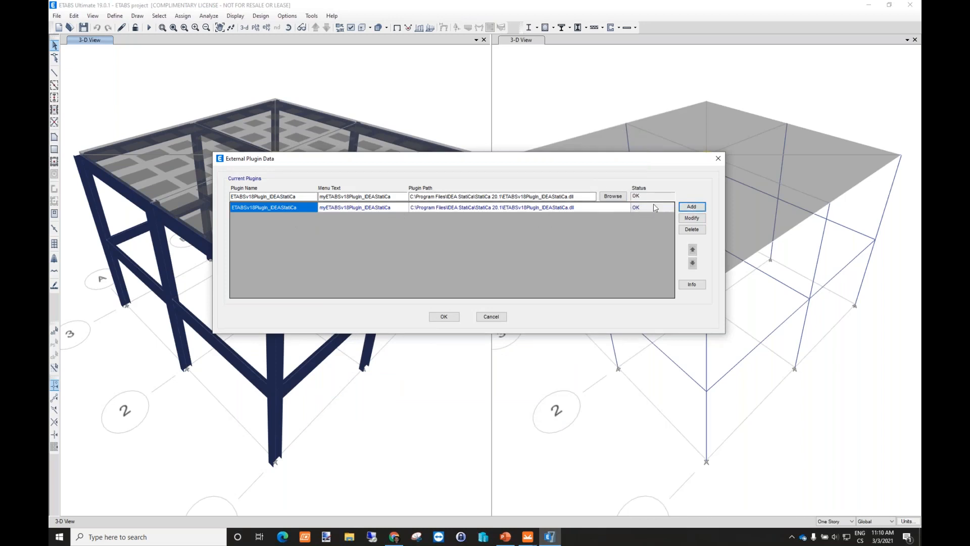
left_click(443, 317)
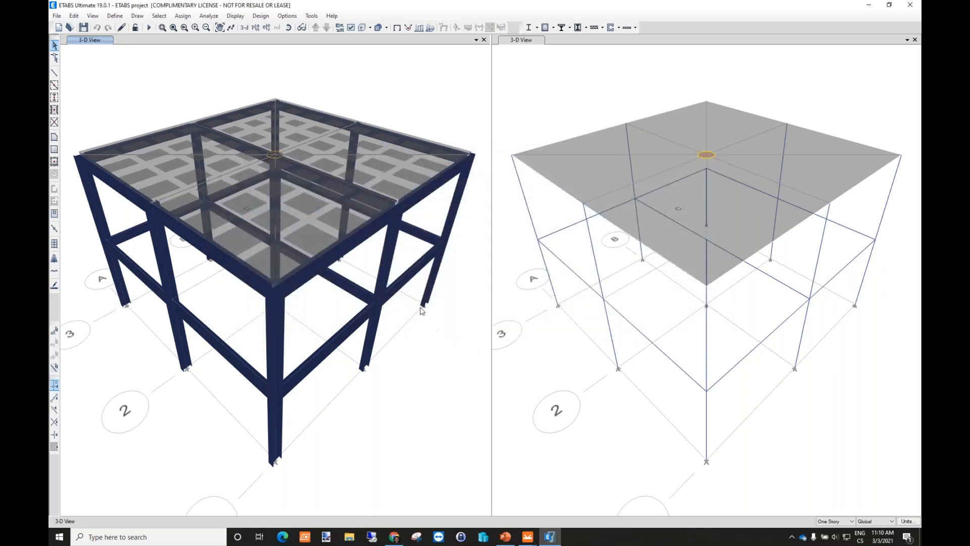
Launch the myETABSv18PlugIn_IDEAStatiCa plugin for the open model to start Code-check manager.
middle_click_drag(327, 318, 355, 299)
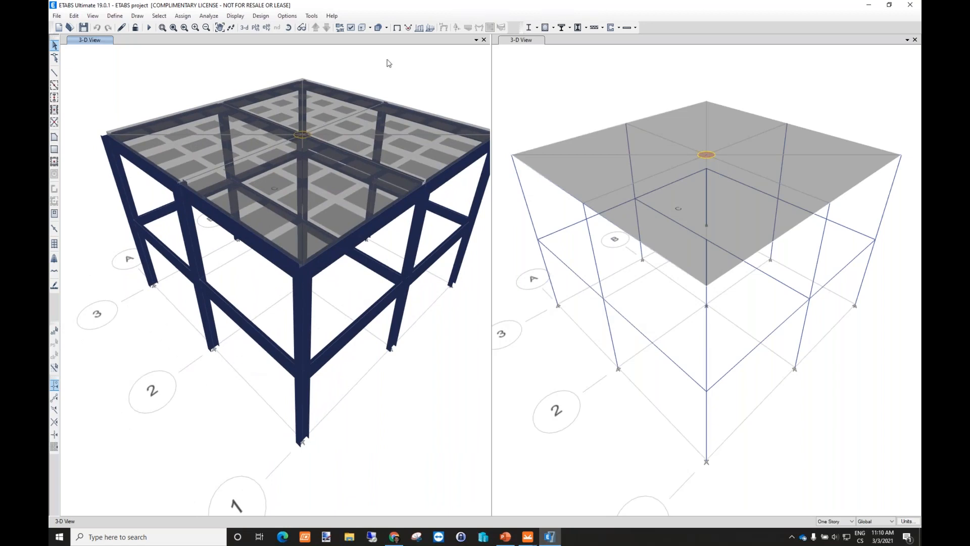
left_click(311, 17)
left_click(311, 16)
left_click(319, 18)
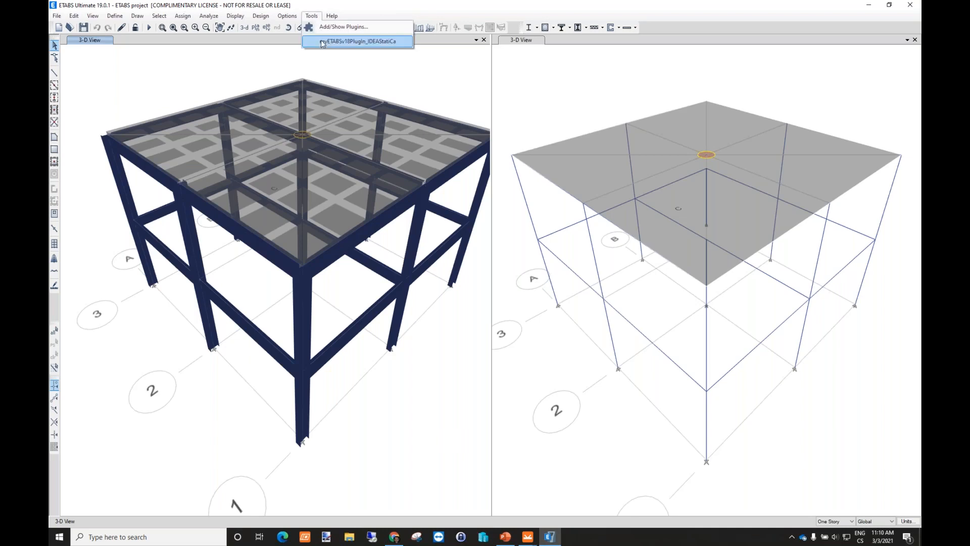
left_click(357, 41)
left_click(459, 315)
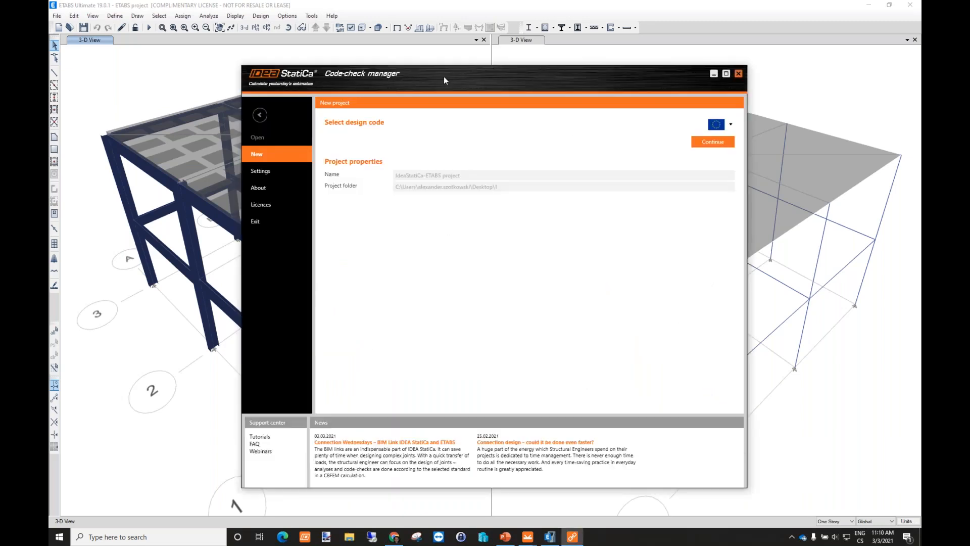
Resize the Code-check manager window and create the new project with the American (AISC) design code.
left_click_drag(440, 75, 409, 62)
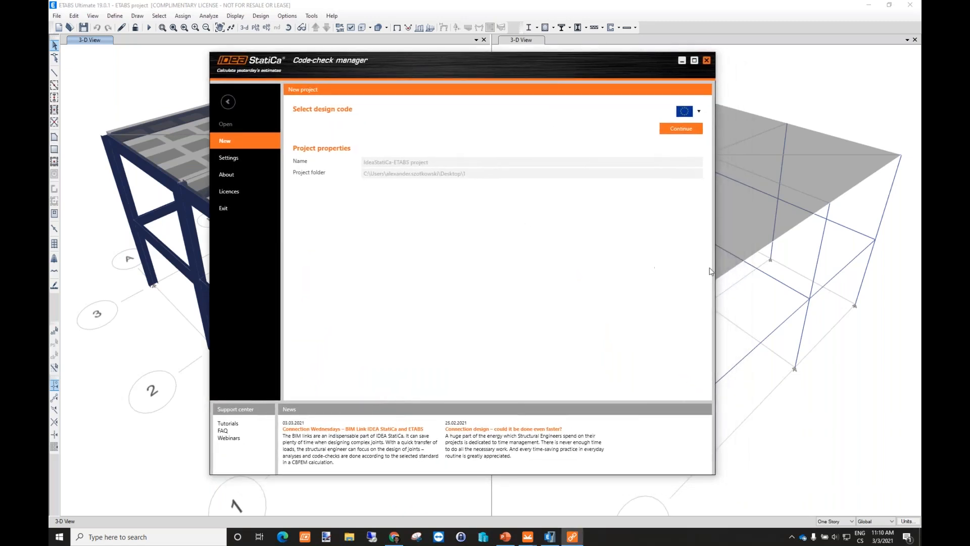
left_click_drag(711, 271, 836, 271)
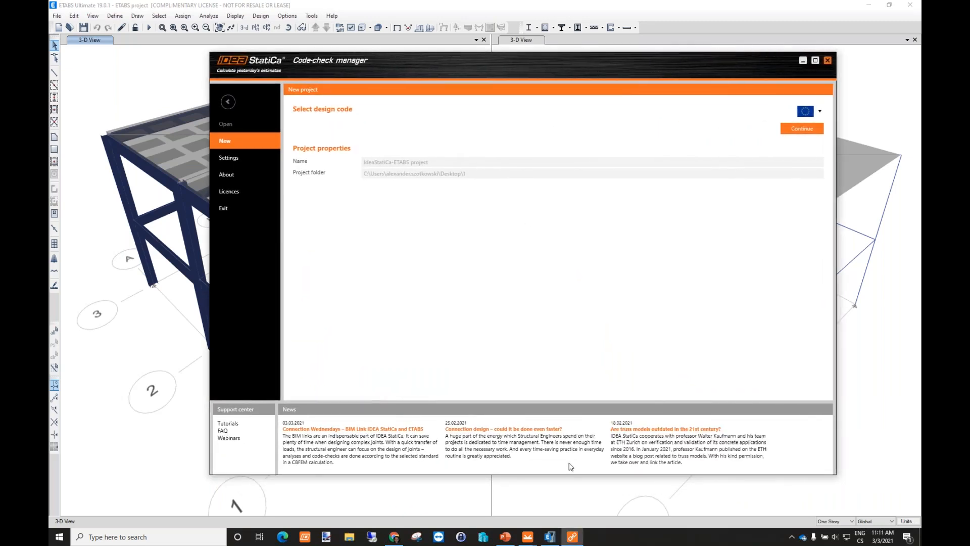
left_click_drag(567, 474, 567, 453)
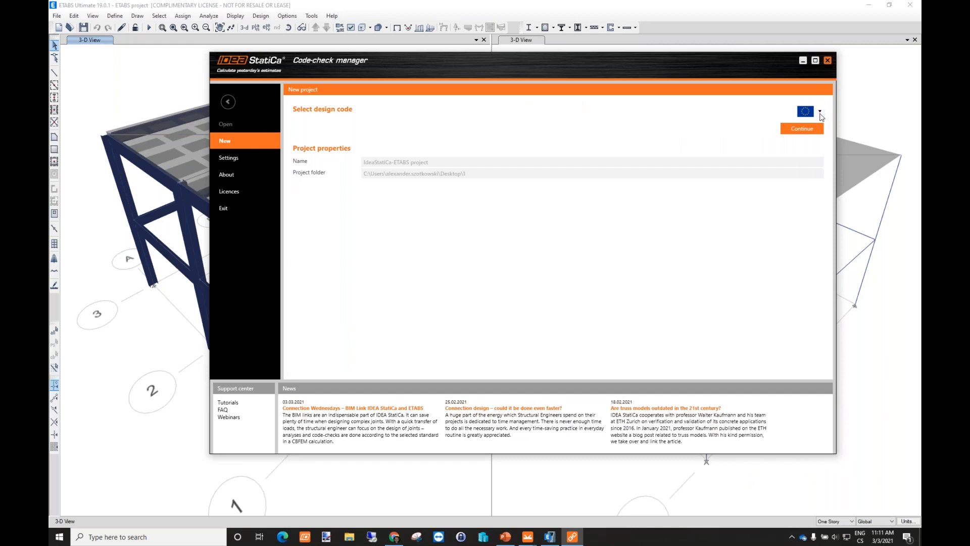
left_click(820, 112)
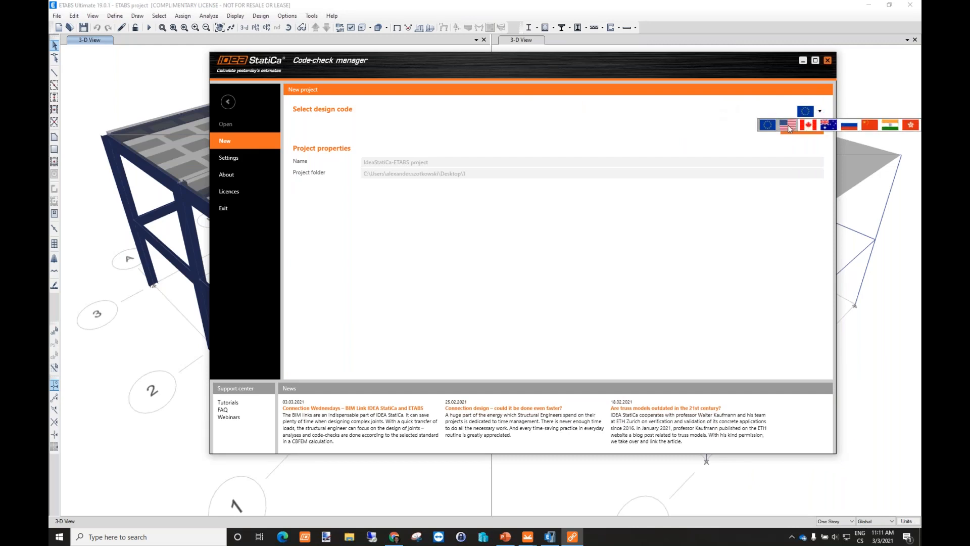
left_click(790, 128)
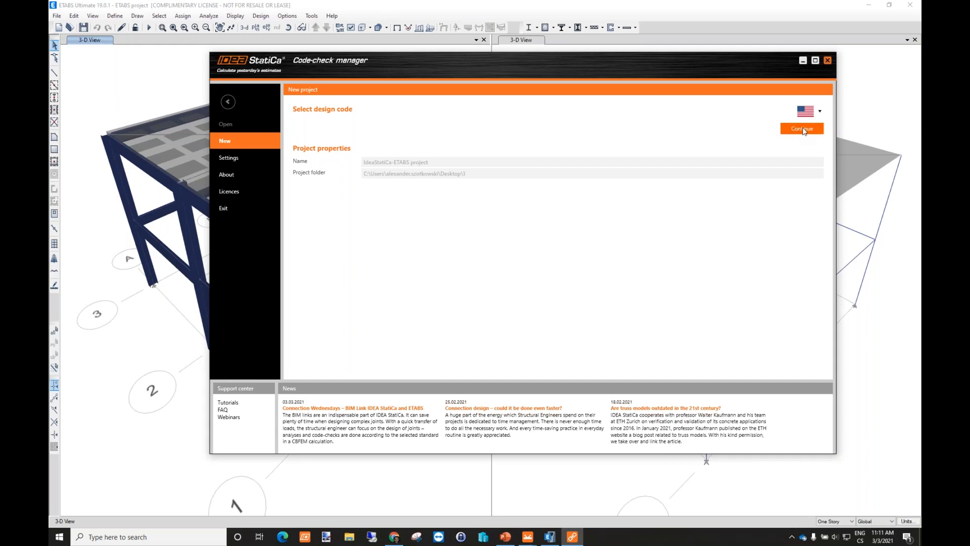
left_click(802, 130)
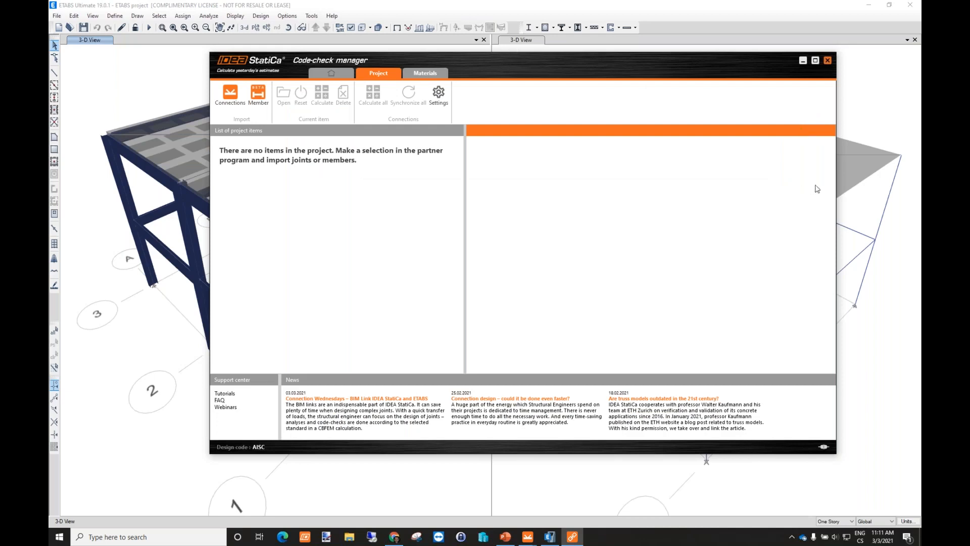
Narrow the Code-check manager window, move it aside, and select the mid-height joints of the grid 2 and 3 side columns with their frames in ETABS.
left_click_drag(835, 183, 649, 183)
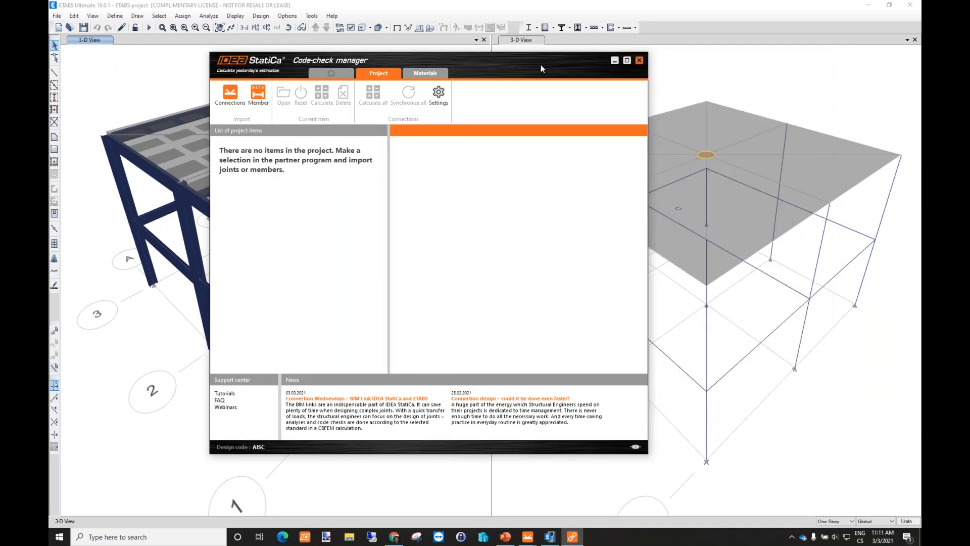
left_click_drag(530, 59, 400, 60)
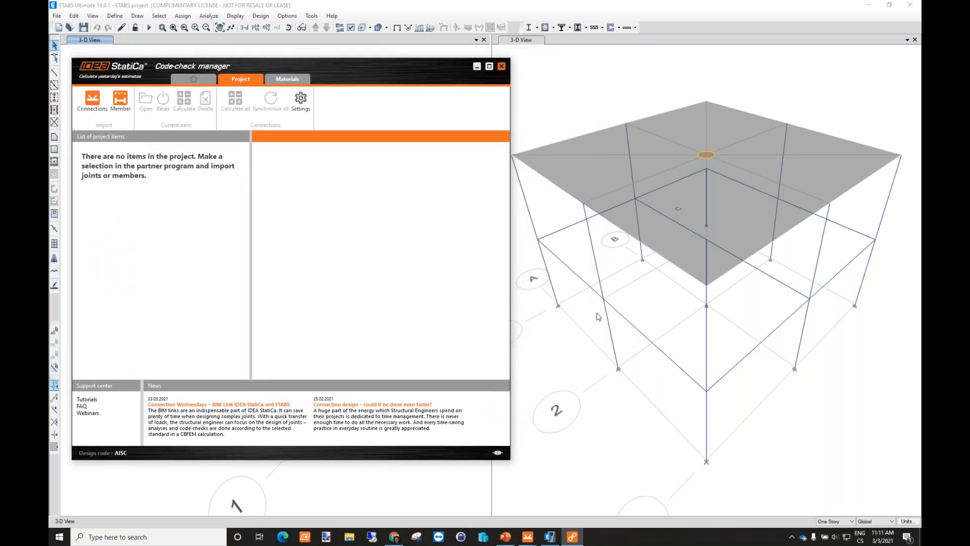
left_click_drag(621, 328, 594, 286)
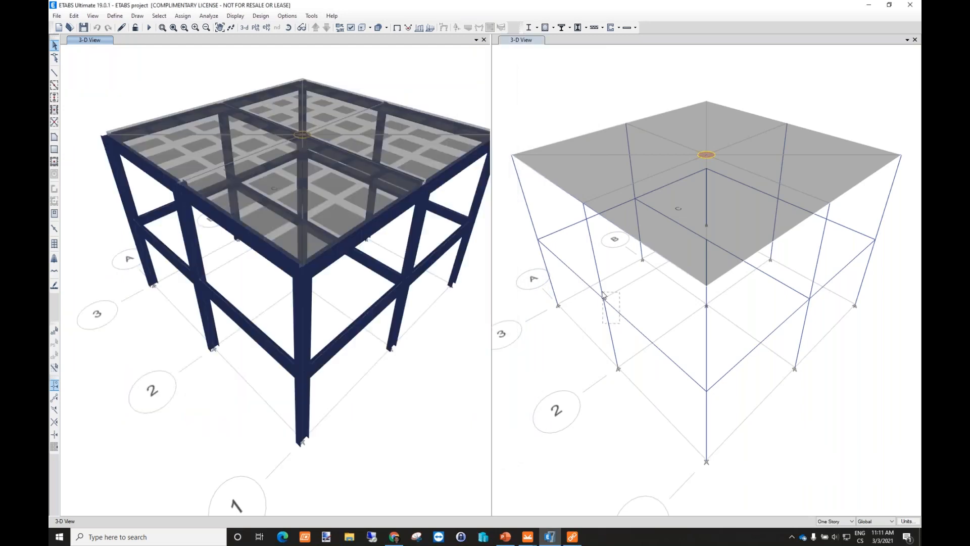
left_click_drag(623, 328, 521, 225)
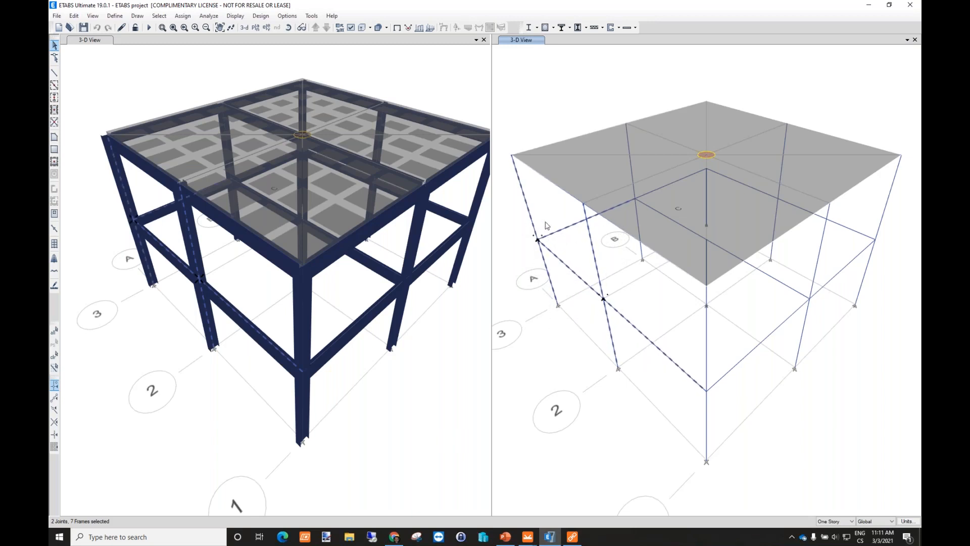
Switch to Code-check manager, import the selected joints as connections, and display connections 1 and 2 in turn.
left_click(572, 537)
left_click_drag(347, 74, 440, 68)
left_click(186, 95)
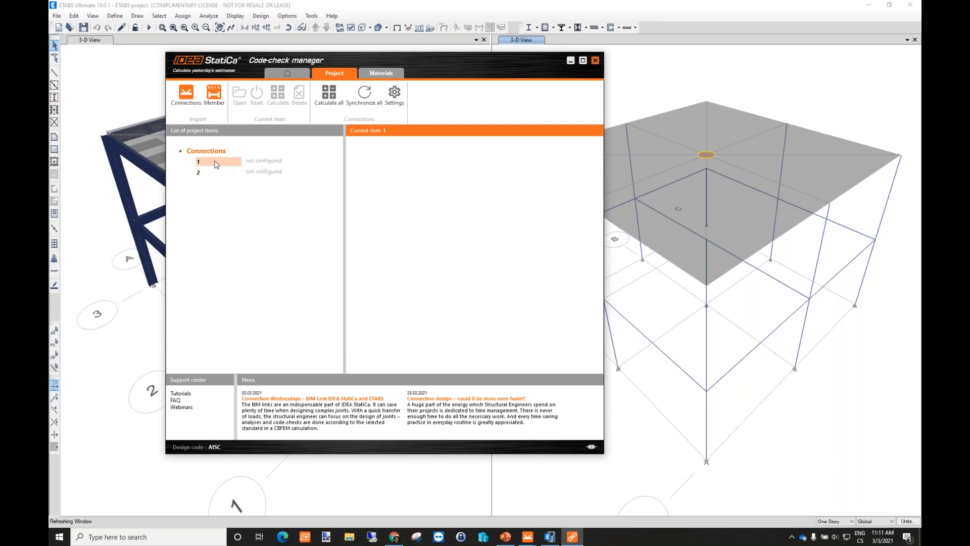
left_click(216, 161)
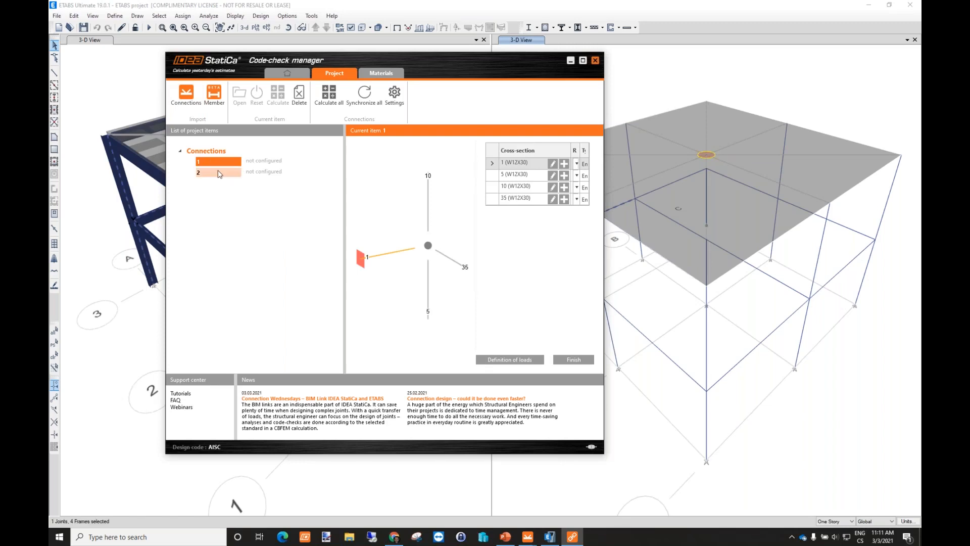
left_click(215, 174)
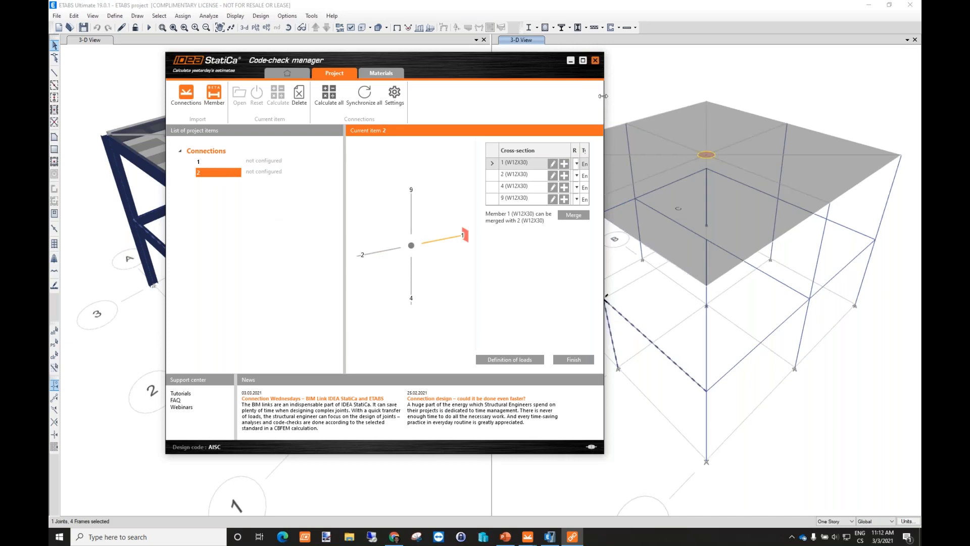
Widen the Code-check manager window and merge column member 9 with member 4 in connection 2.
left_click_drag(603, 96, 816, 96)
left_click_drag(709, 58, 657, 52)
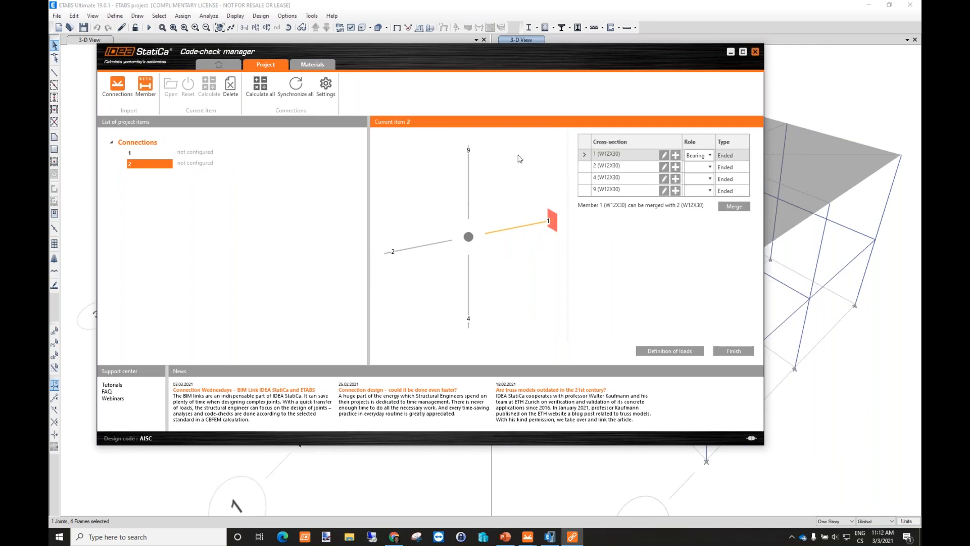
left_click(629, 193)
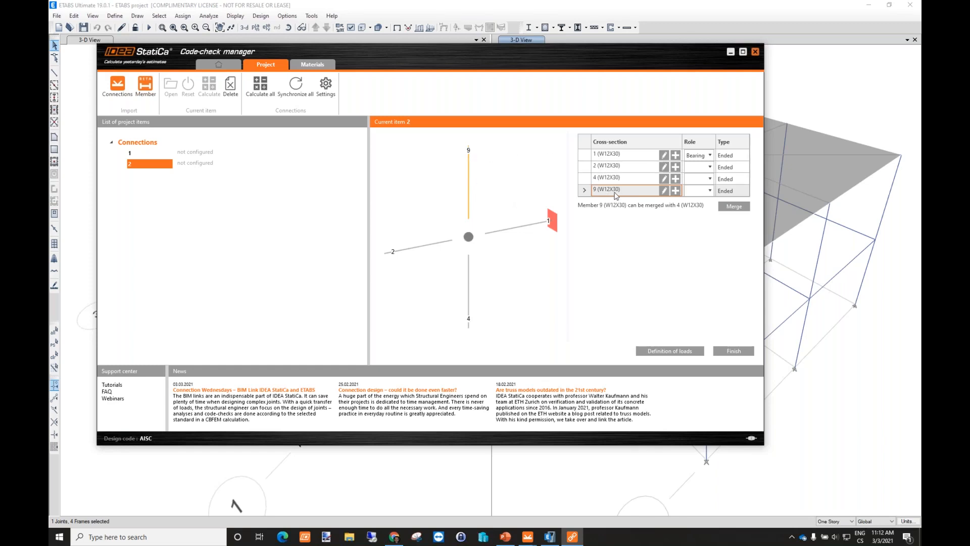
left_click(704, 192)
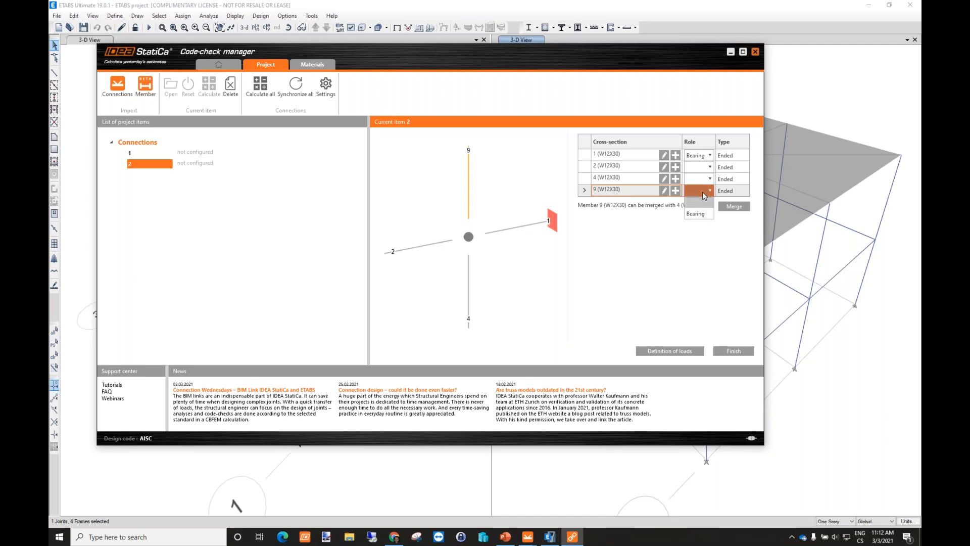
left_click(729, 196)
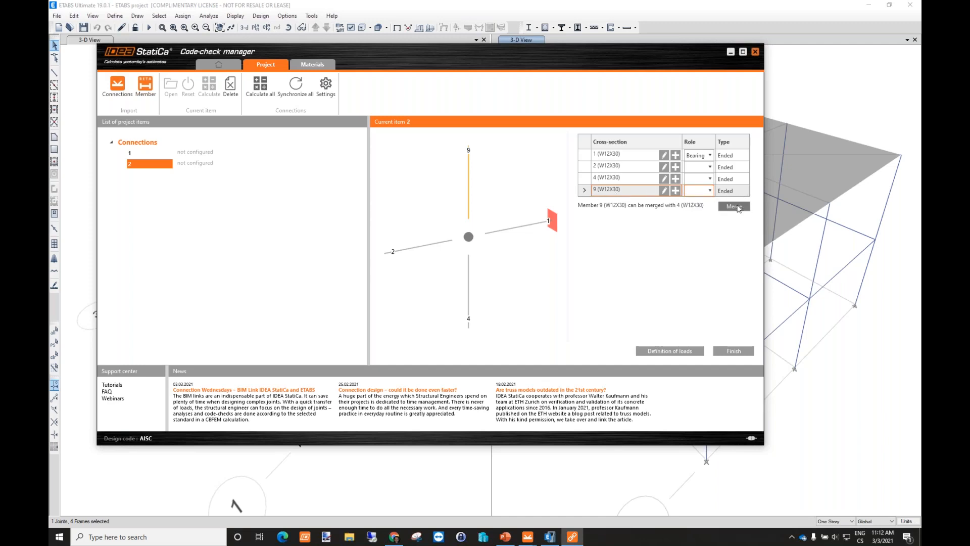
left_click(733, 207)
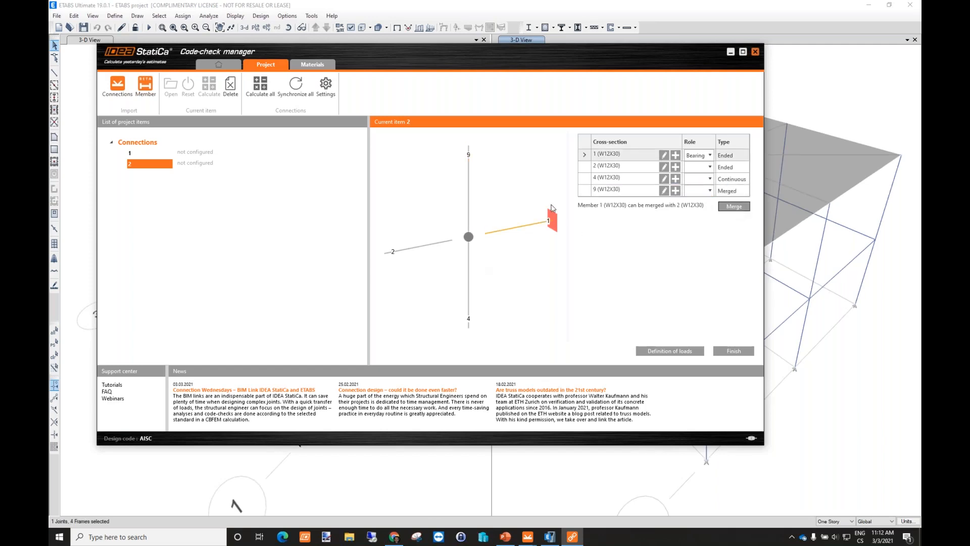
Set the role of the merged column member 9 in connection 2 to Bearing, and display connection 1.
left_click(699, 189)
left_click(695, 215)
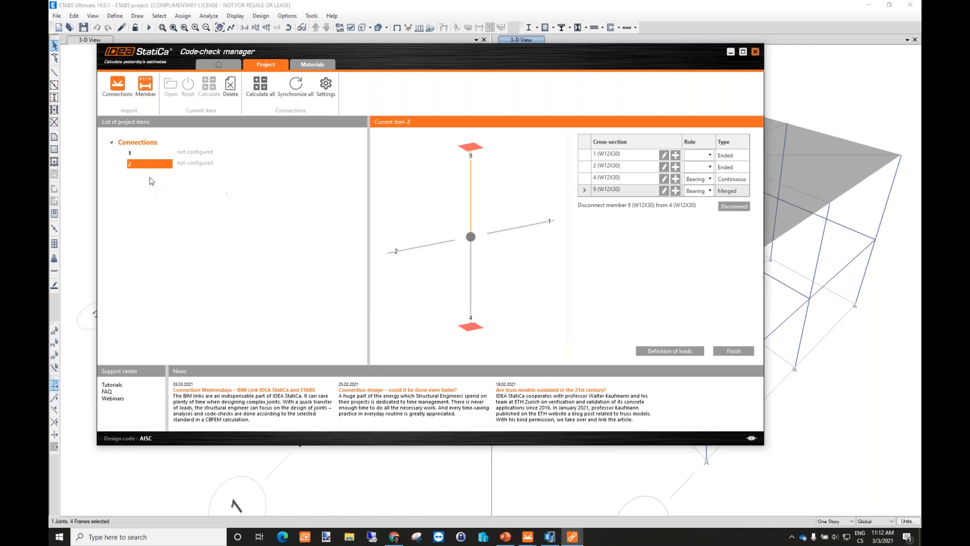
left_click(146, 156)
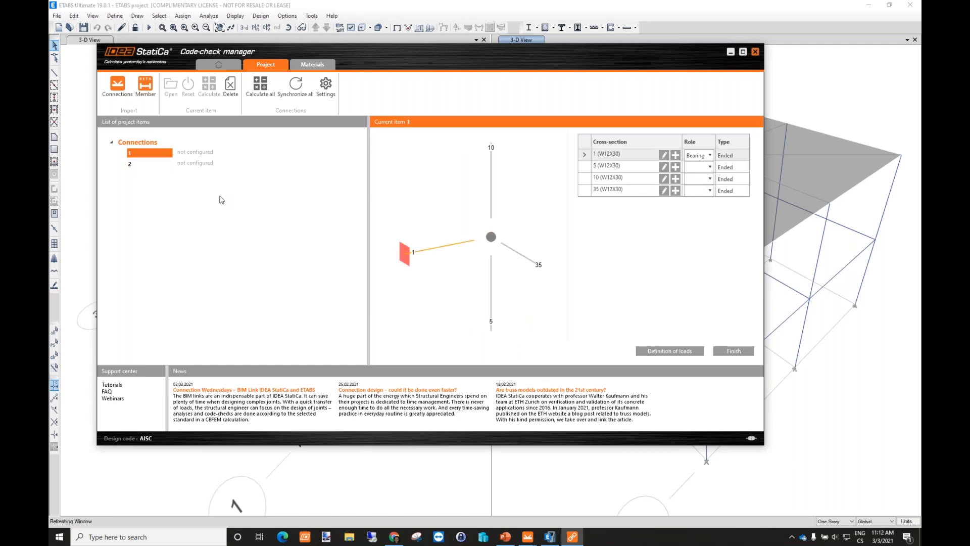
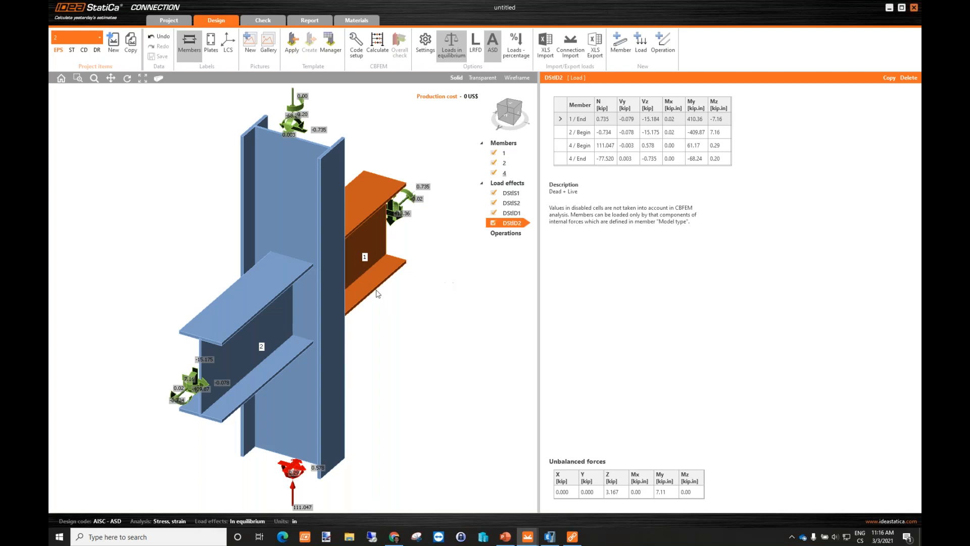
left_click(499, 104)
mouse_move(500, 103)
left_mouse_down()
mouse_move(510, 119)
mouse_move(499, 116)
left_mouse_up()
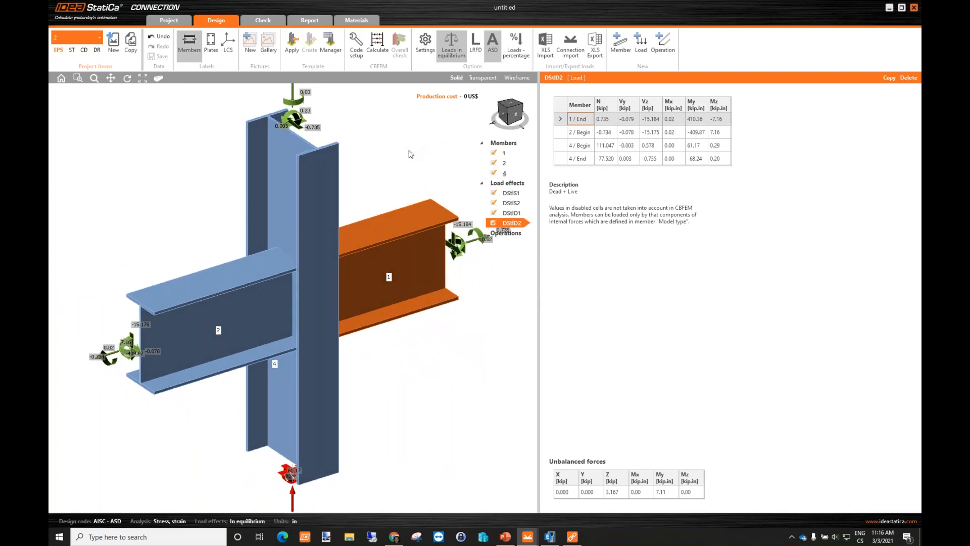
left_click(663, 48)
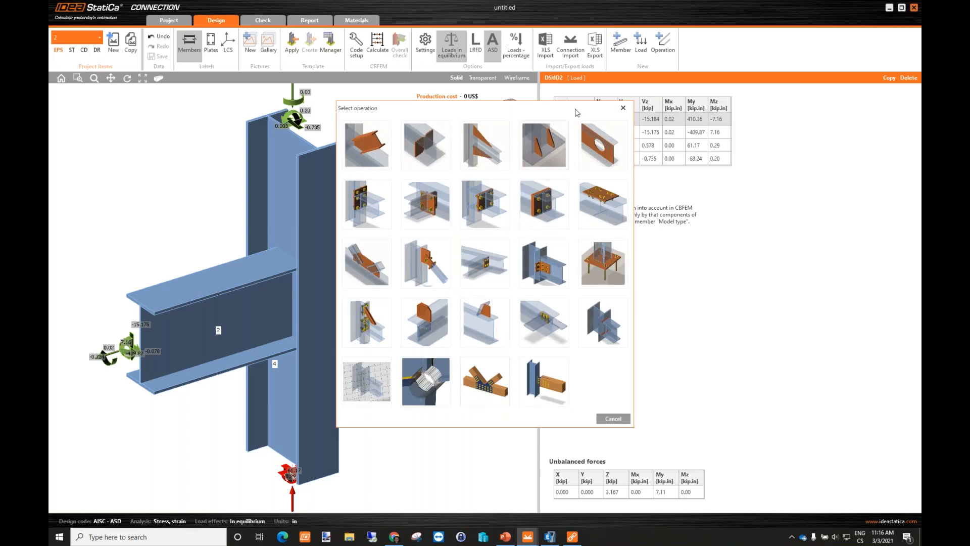
left_click(623, 107)
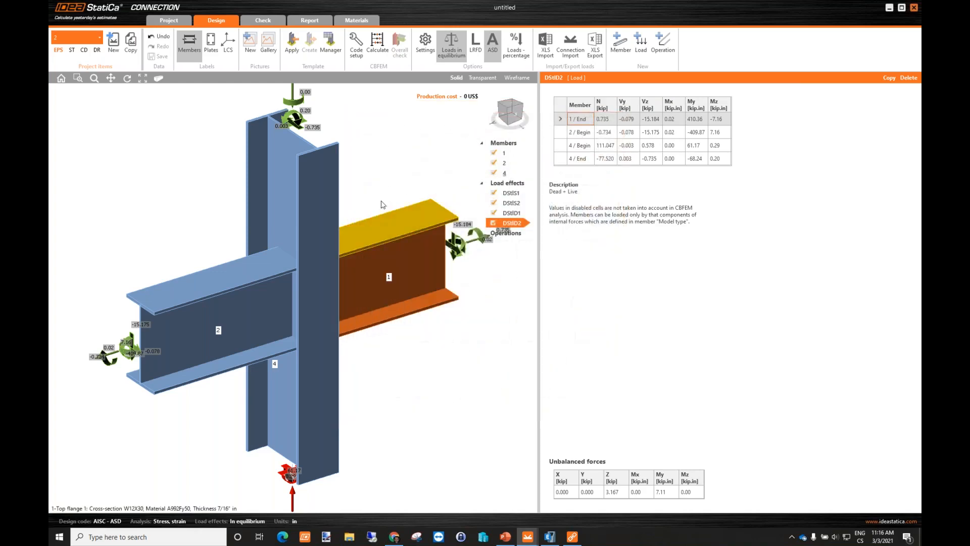
Connect member 1 to column member 4 with the bolted end plate and lower widener design, keeping the default bolt 5/8 A325.
left_click(507, 115)
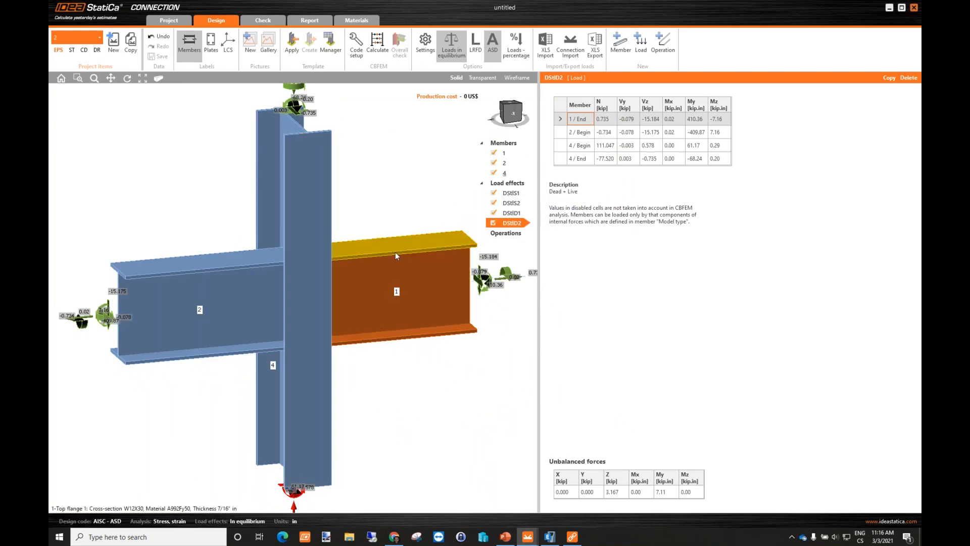
right_click(396, 255)
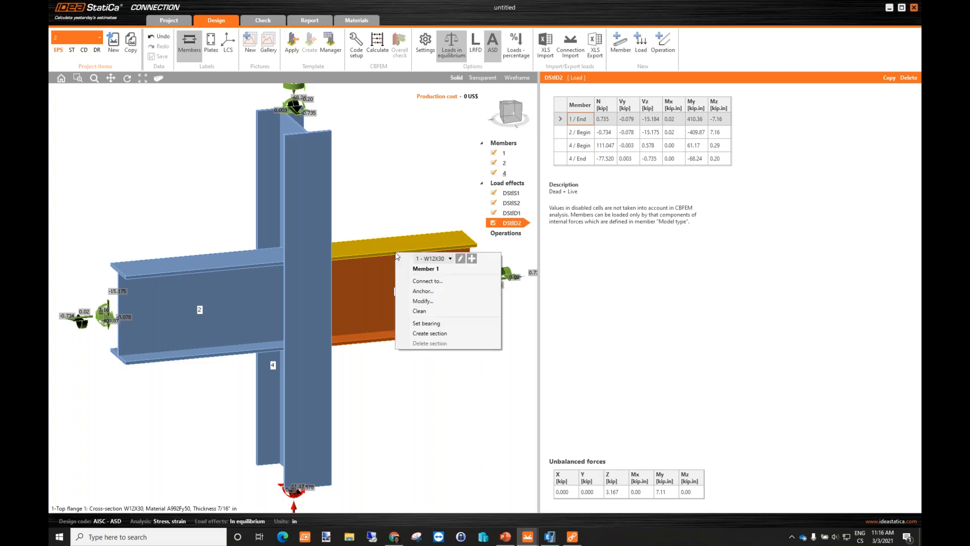
left_click(427, 282)
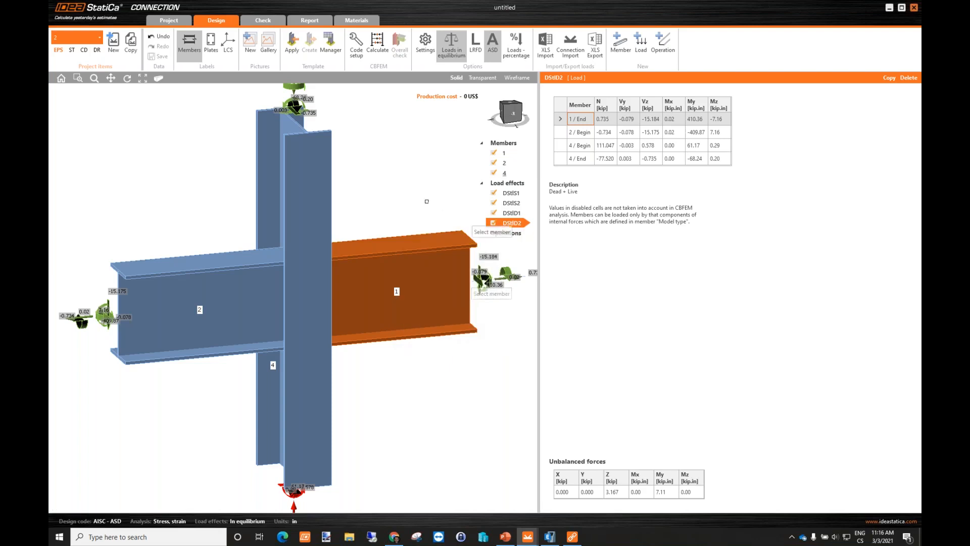
left_click(329, 199)
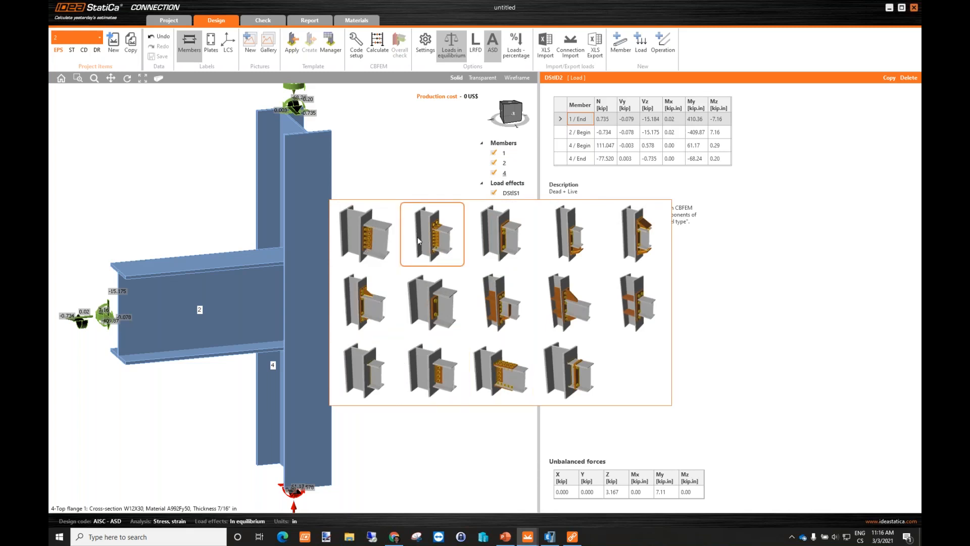
left_click(575, 237)
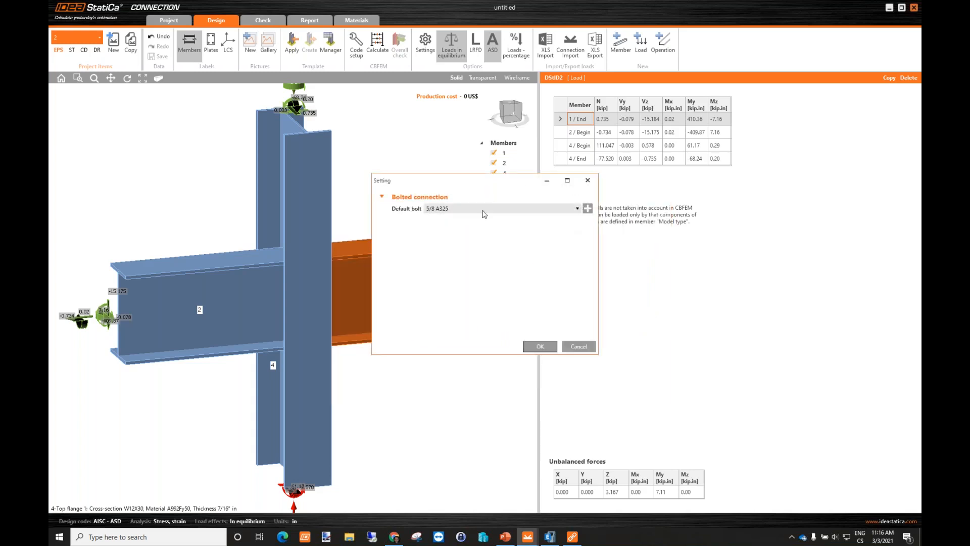
left_click(540, 348)
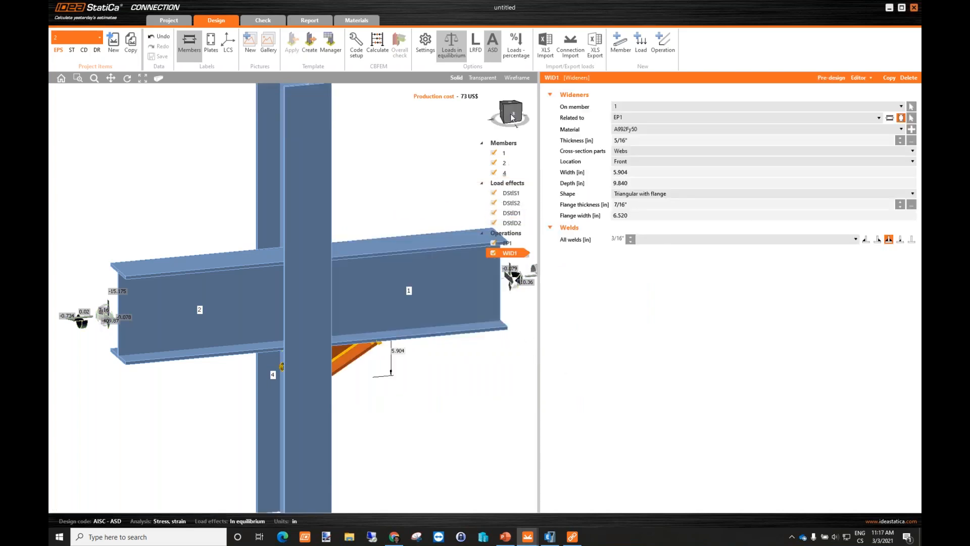
Set Member 2 of the end plate operation EP1 to member 2.
left_click(513, 115)
mouse_move(510, 117)
left_mouse_down()
mouse_move(492, 125)
mouse_move(470, 105)
mouse_move(512, 109)
mouse_move(484, 117)
mouse_move(502, 123)
mouse_move(487, 117)
mouse_move(526, 119)
left_mouse_up()
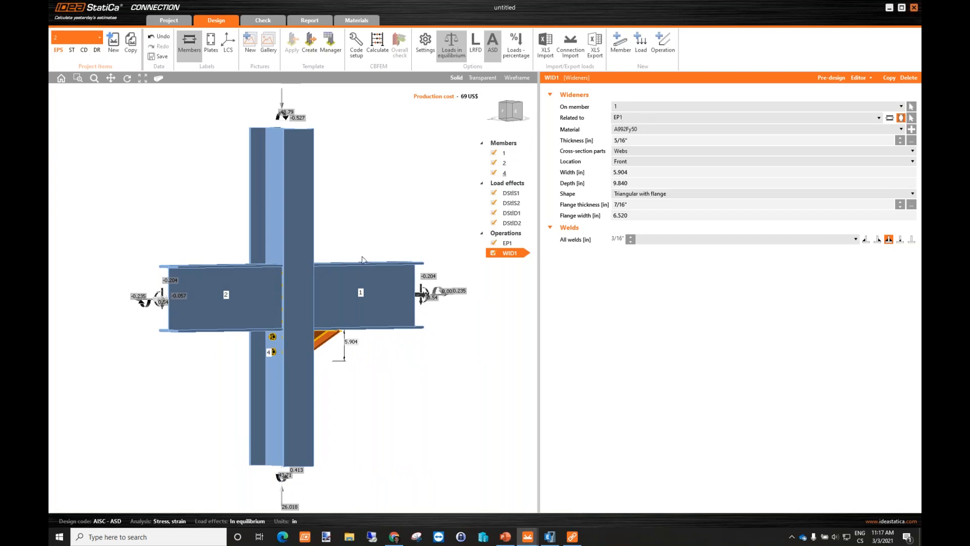
left_click(513, 113)
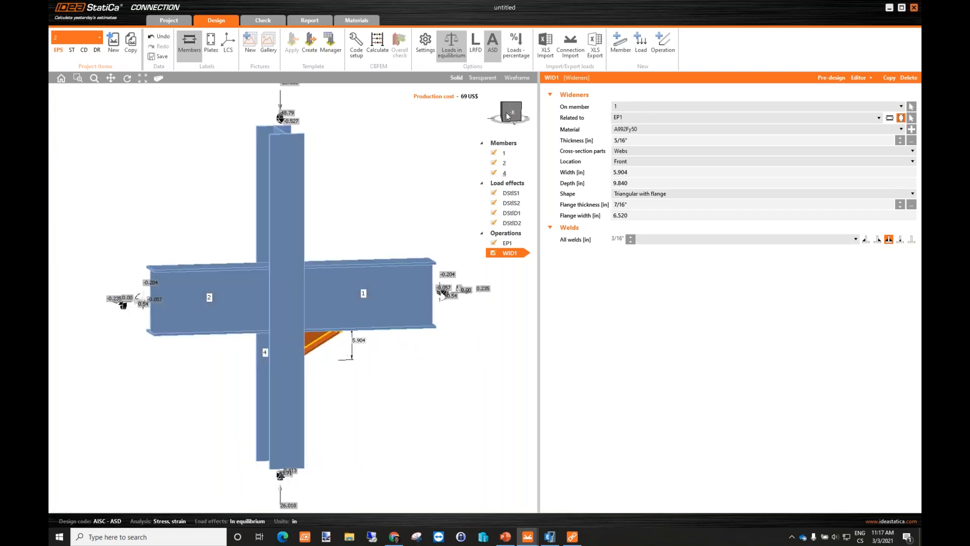
mouse_move(488, 108)
left_mouse_down()
mouse_move(483, 113)
mouse_move(494, 114)
left_mouse_up()
left_click(510, 246)
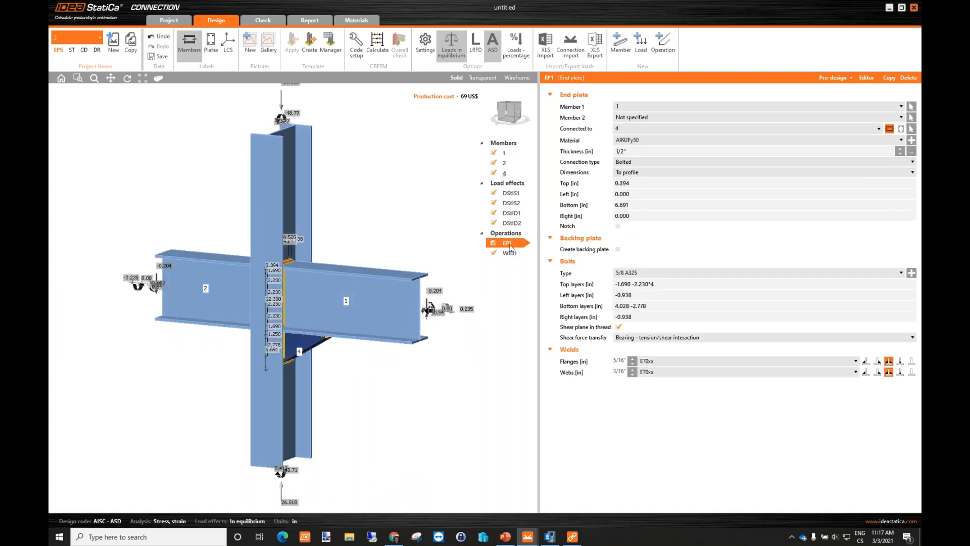
left_click(630, 118)
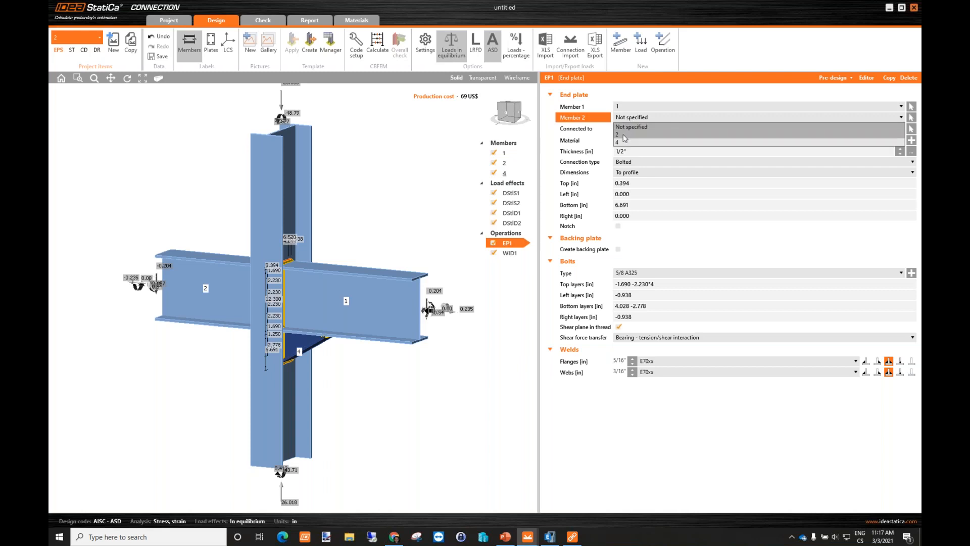
left_click(625, 135)
mouse_move(508, 119)
left_mouse_down()
mouse_move(514, 109)
mouse_move(557, 121)
mouse_move(515, 119)
left_mouse_up()
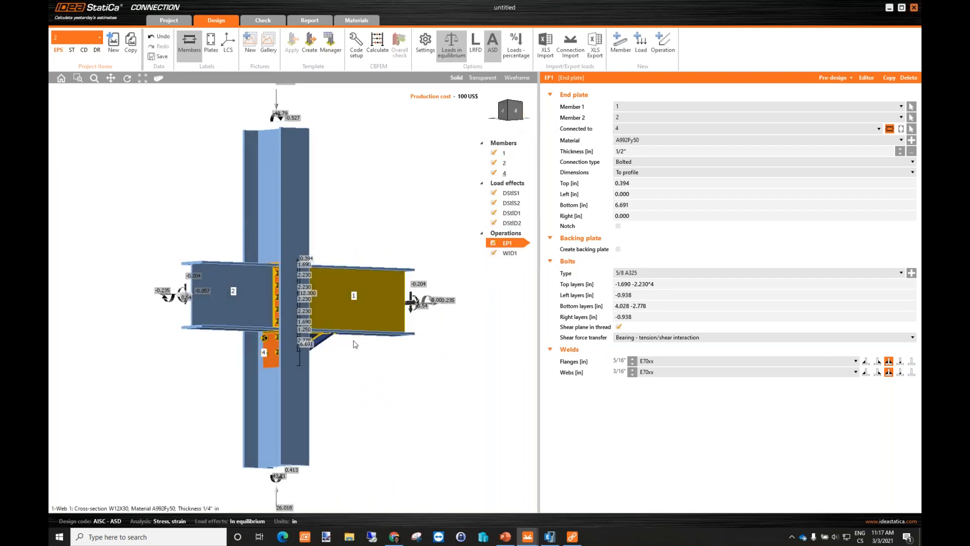
Copy the widener operation WID1 and place the copy on member 2.
left_click(506, 256)
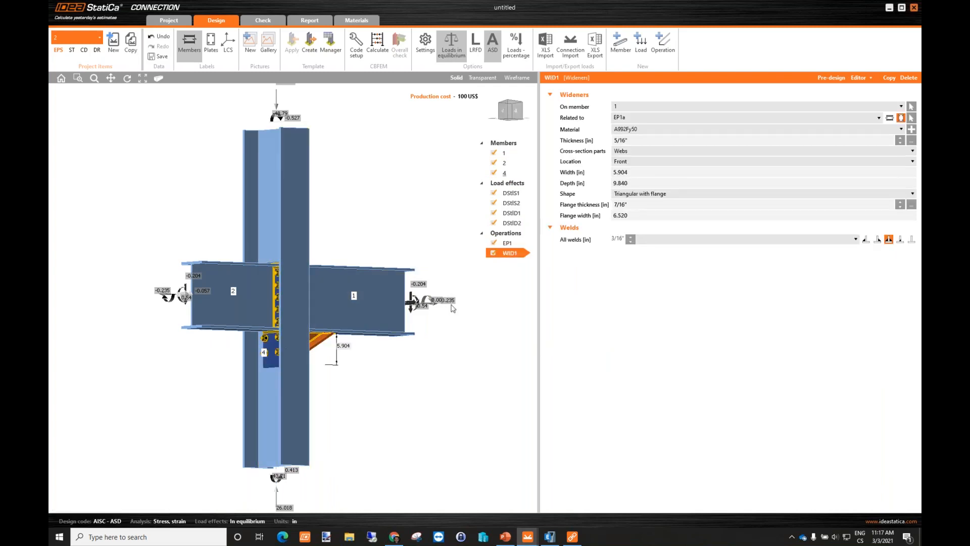
left_click(888, 80)
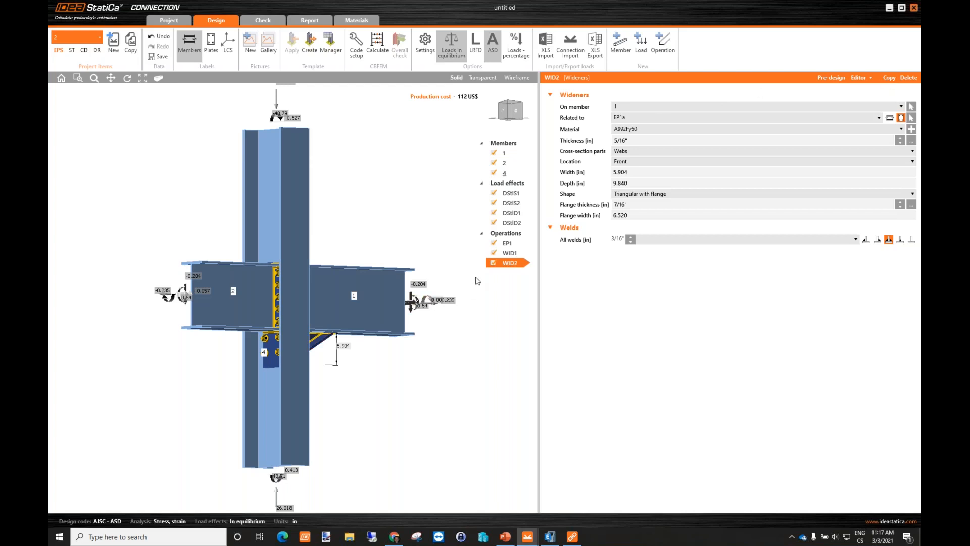
left_click(632, 107)
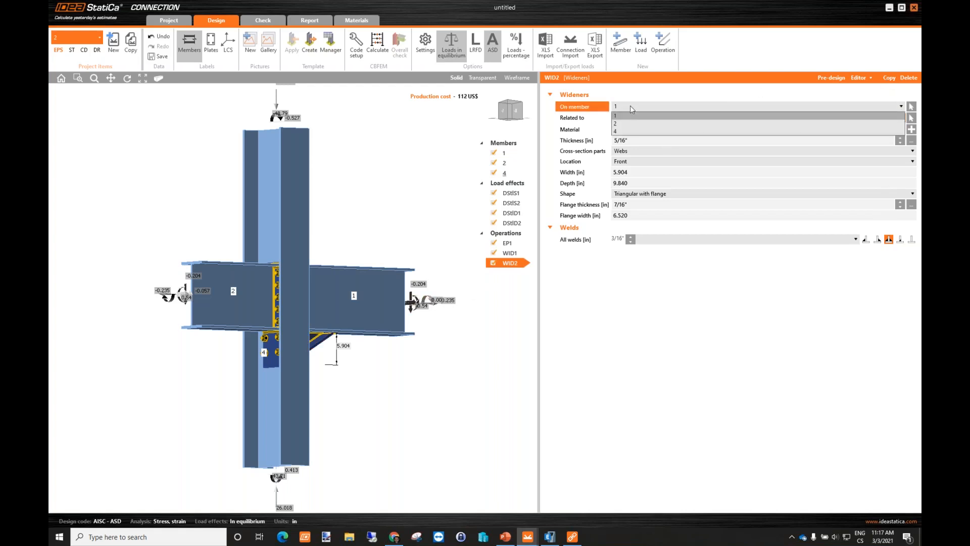
left_click(616, 123)
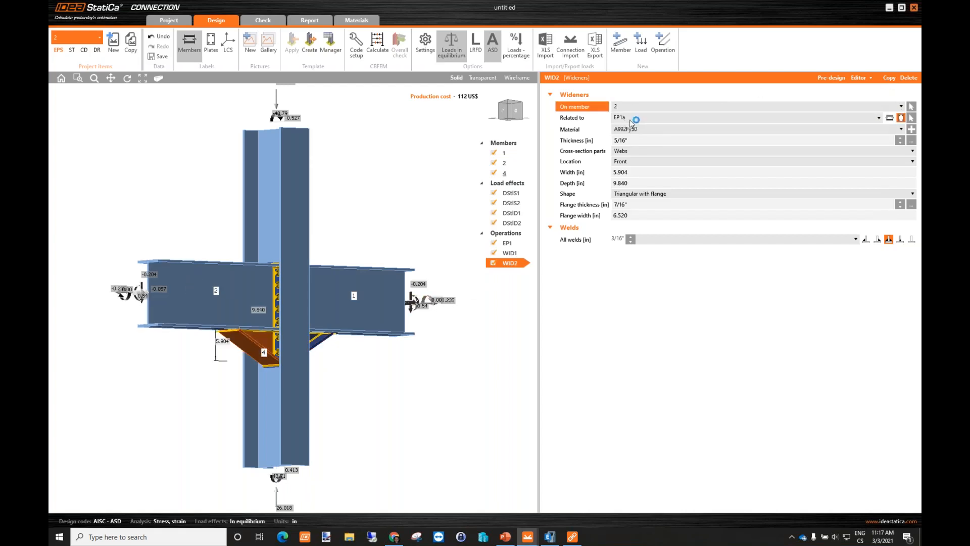
Run the CBFEM calculation of the connection with both wideners in place.
left_click(509, 113)
mouse_move(508, 116)
left_mouse_down()
mouse_move(464, 107)
mouse_move(450, 130)
mouse_move(511, 117)
left_mouse_up()
left_click(511, 117)
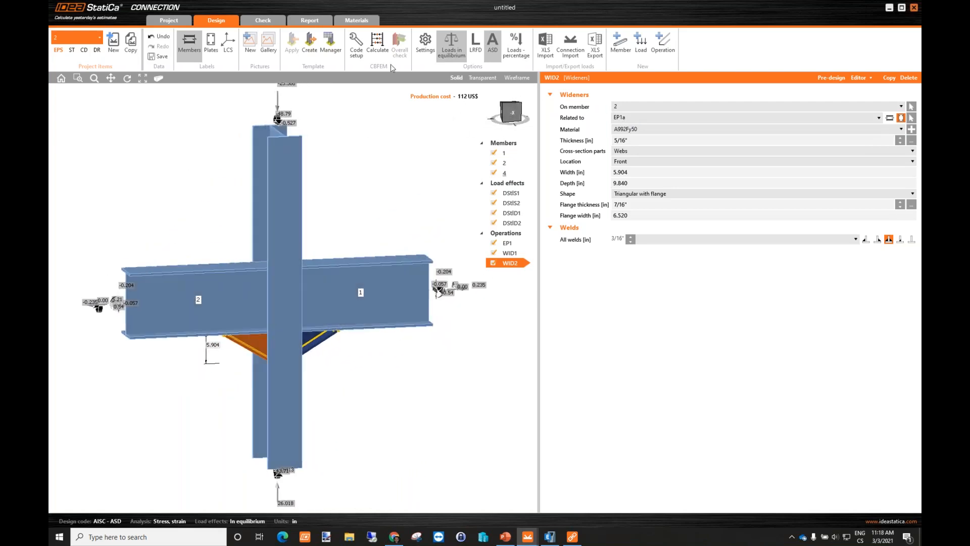
left_click(376, 50)
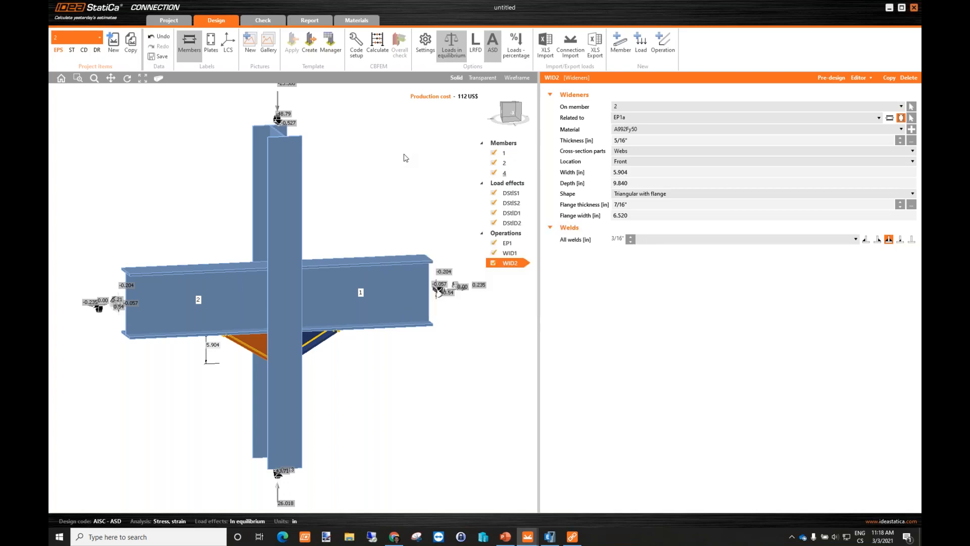
Show the equivalent stress on the deformed model with its mesh in the check results.
left_click_drag(513, 120, 465, 120)
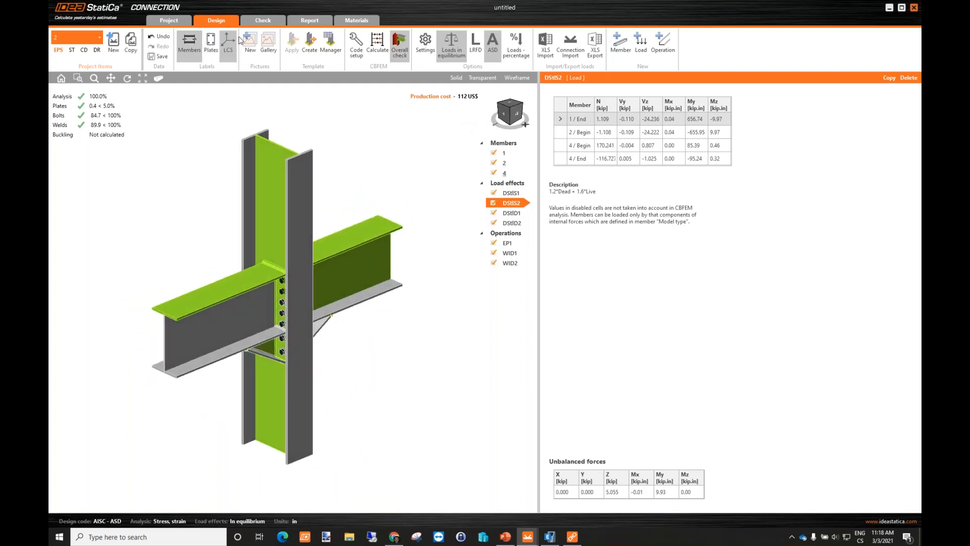
left_click(261, 21)
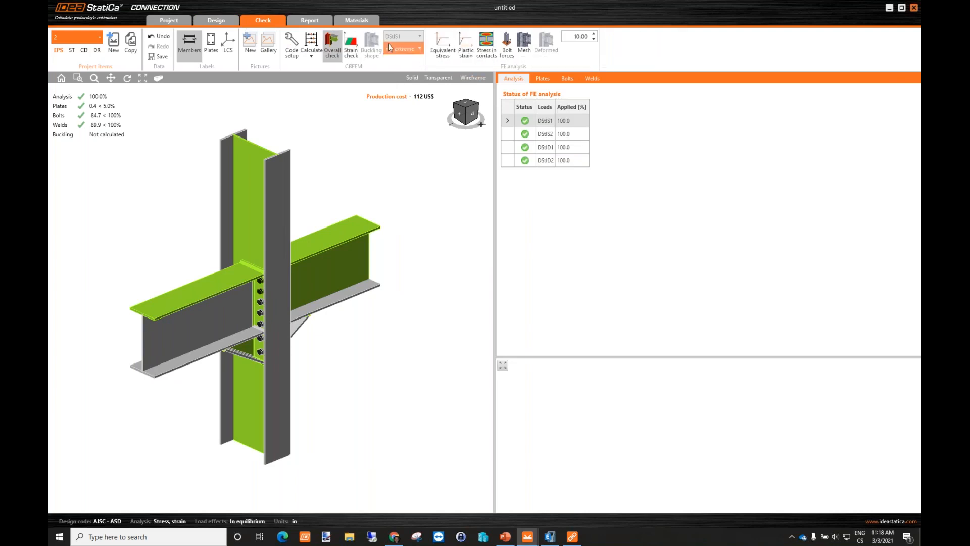
left_click(466, 46)
left_click(439, 41)
left_click(524, 43)
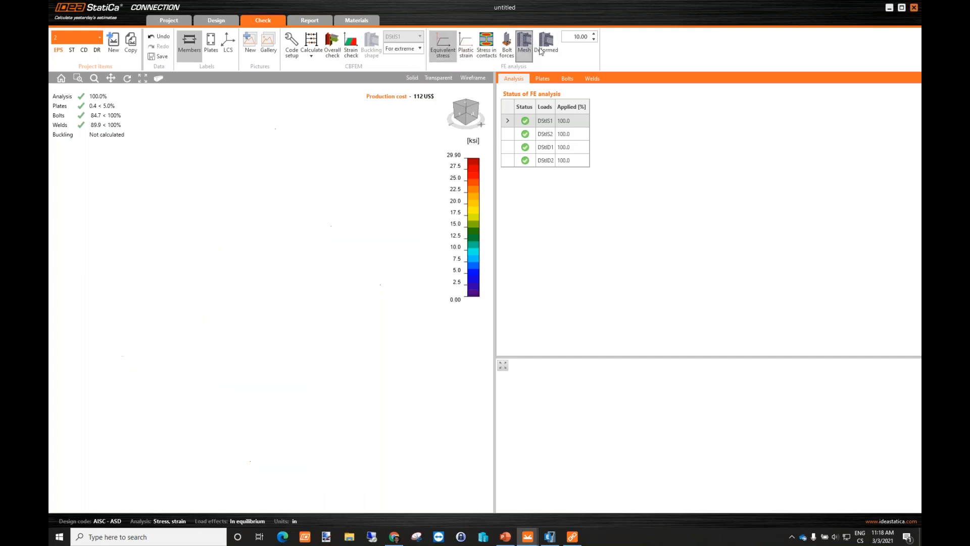
left_click(547, 48)
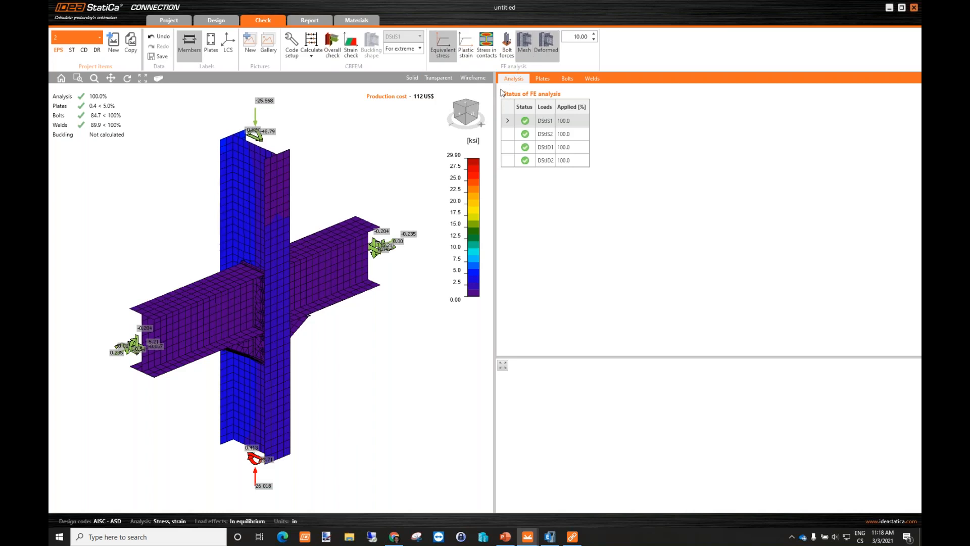
Review the plate check results and the bolt check results, expanding the detailed check of bolt B1.
left_click(543, 79)
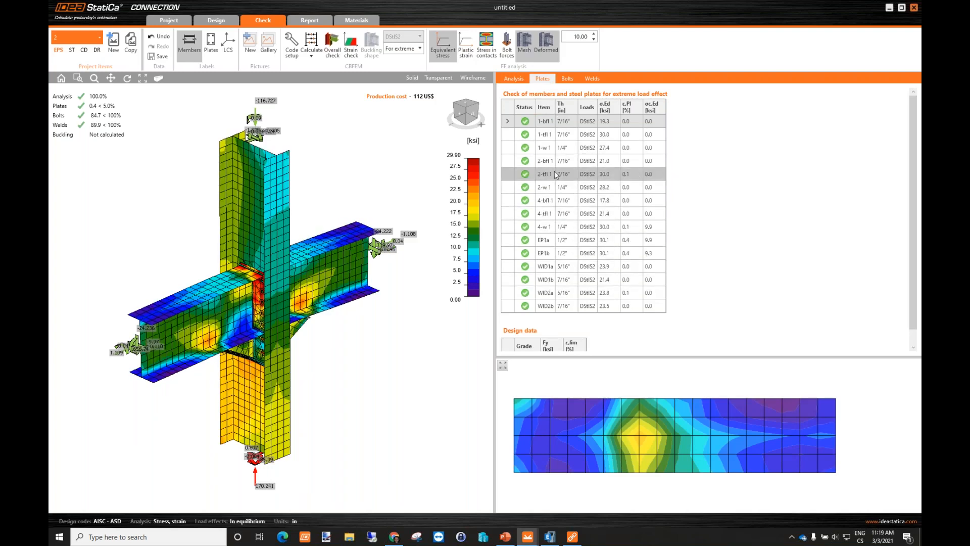
left_click(567, 79)
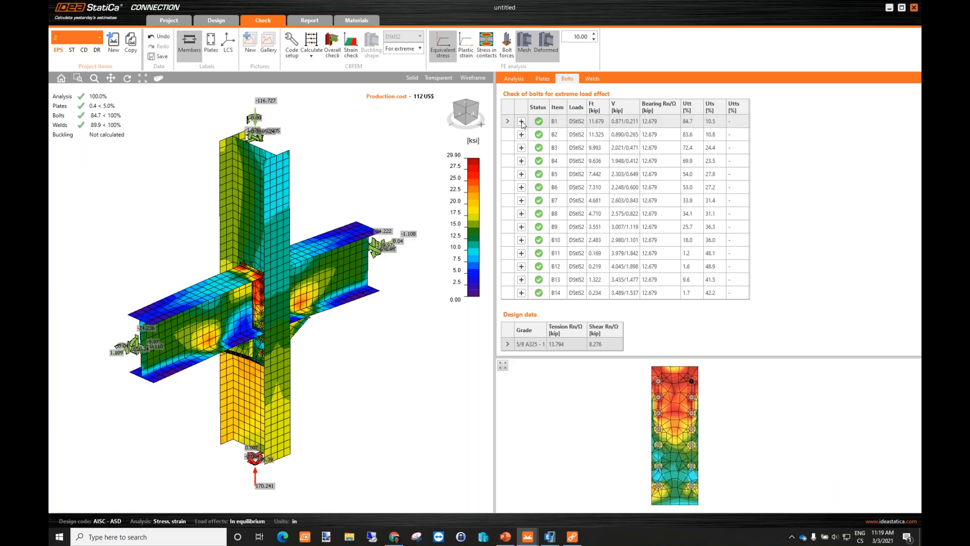
left_click(522, 122)
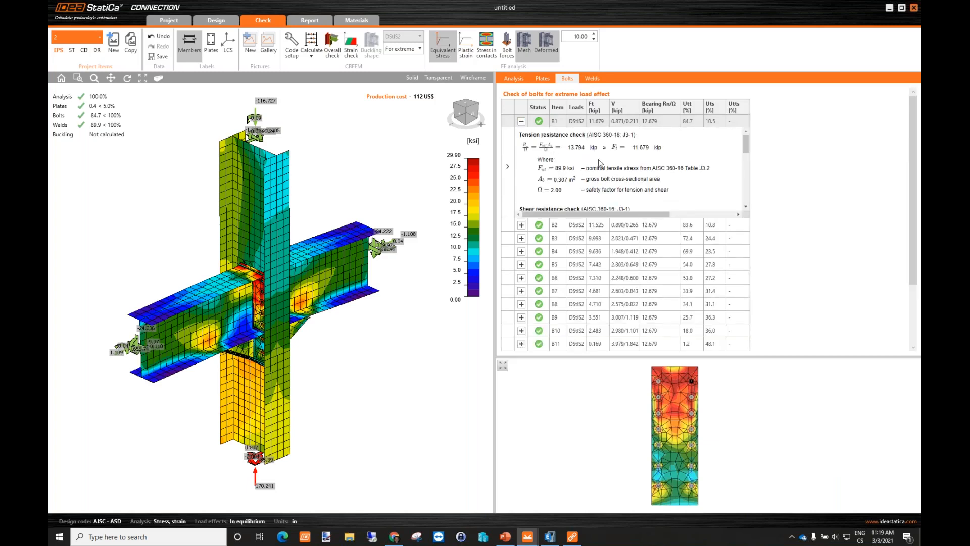
Examine the tension, shear and bearing check formulas of bolt B1 in a print preview, and close the preview.
scroll(600, 163, "down", 1)
right_click(599, 162)
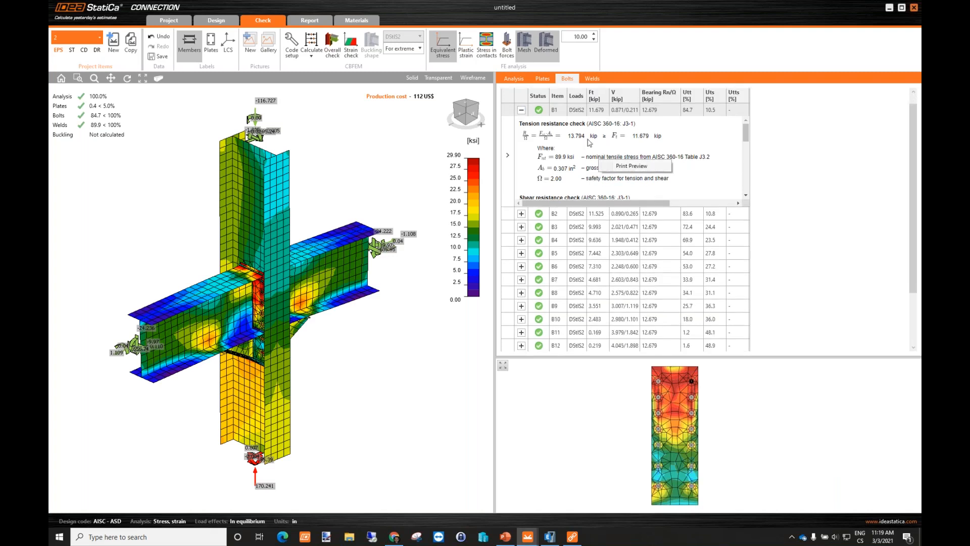
left_click(621, 166)
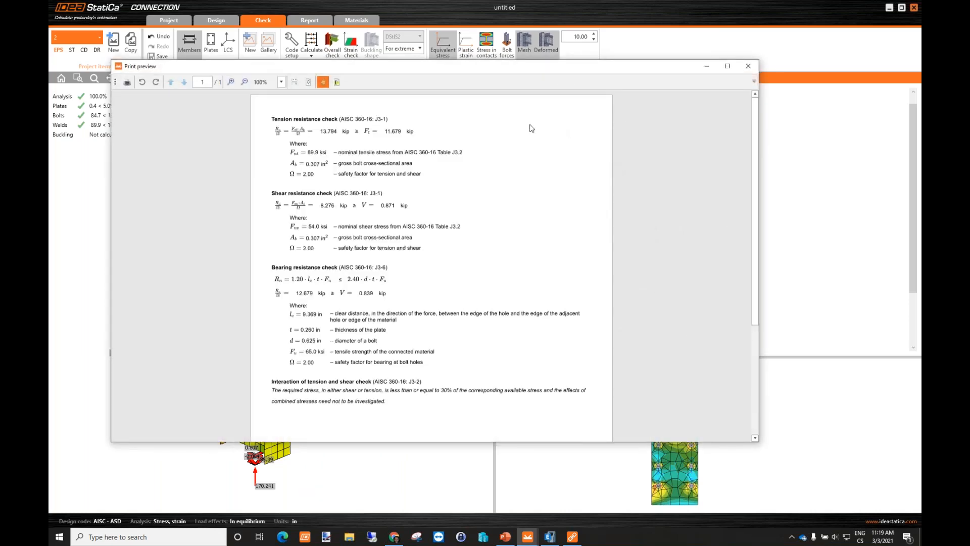
scroll(445, 151, "down", 3)
scroll(449, 210, "up", 3)
scroll(431, 202, "down", 3)
scroll(430, 205, "up", 3)
left_click(748, 68)
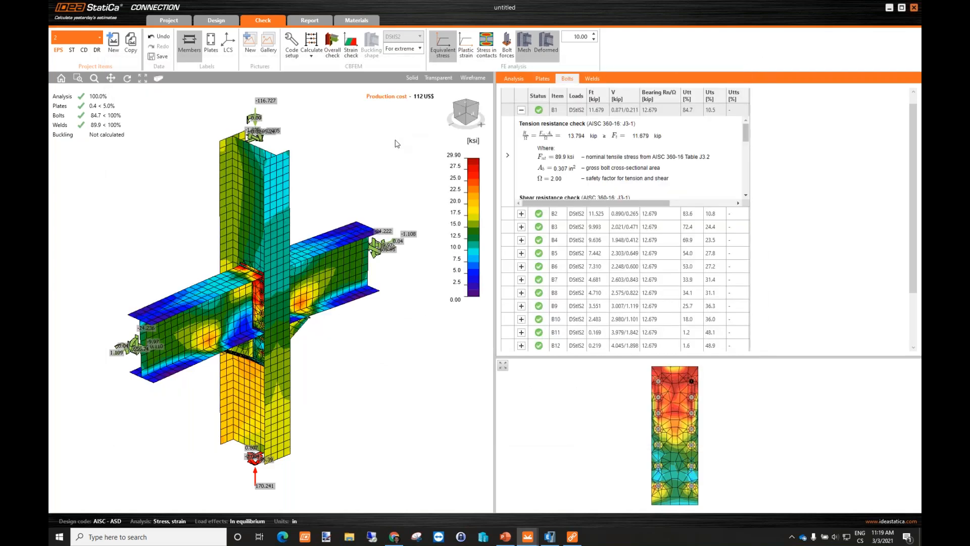
Generate the detailed report with all result drawings, bill of material drawings, cost estimation, full formulas and full explanations.
left_click(310, 20)
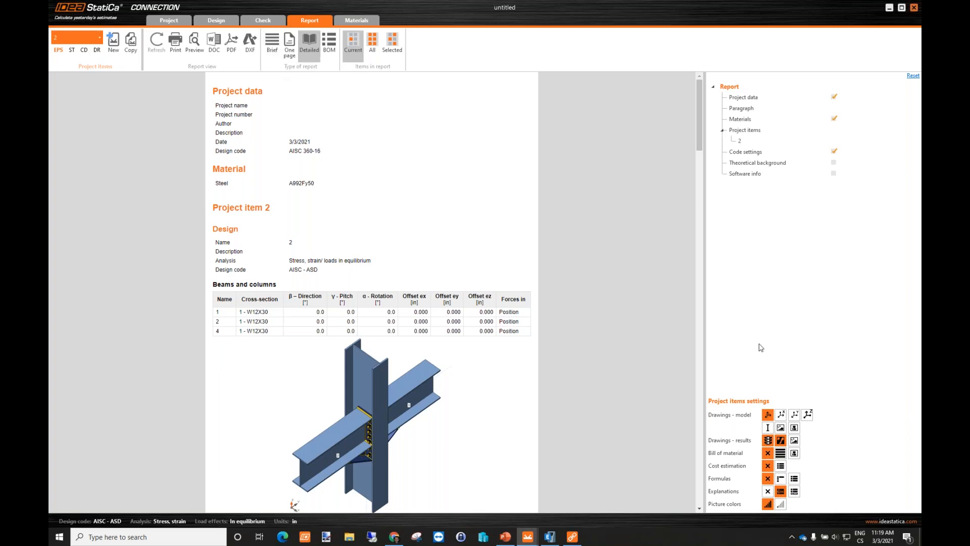
left_click(794, 478)
left_click(782, 465)
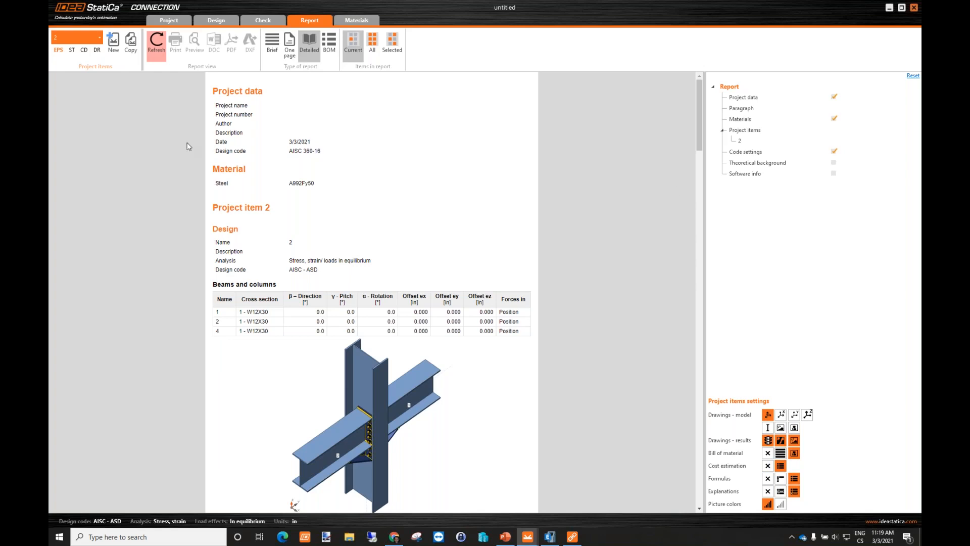
left_click(153, 49)
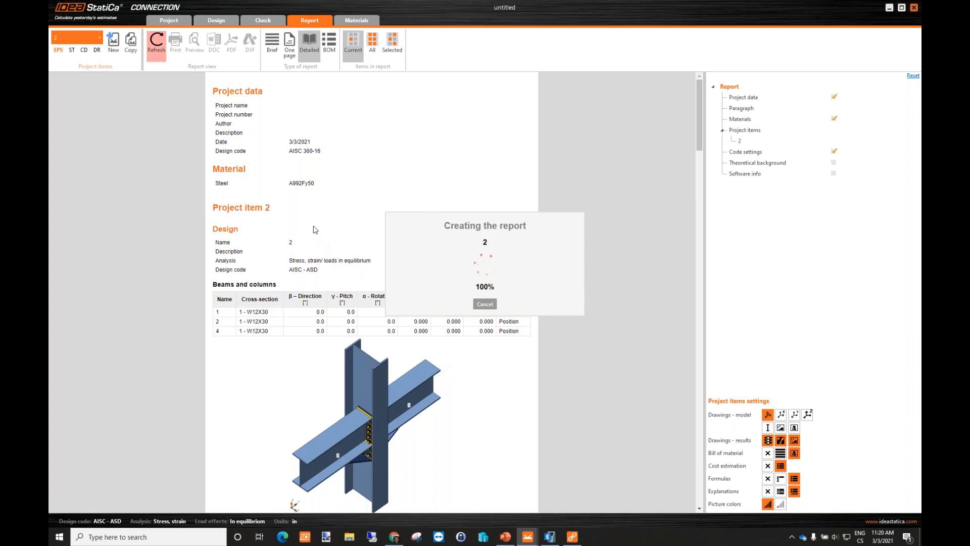
left_click_drag(700, 87, 661, 85)
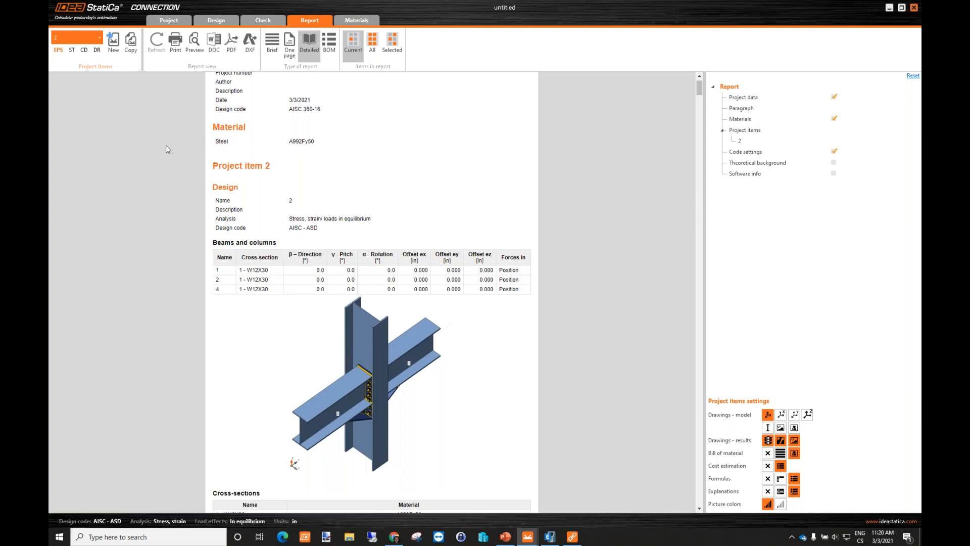
Switch the report to the bill of material, examine its weld and bolt tables and plate drawings, and return to the connection design.
left_click(329, 44)
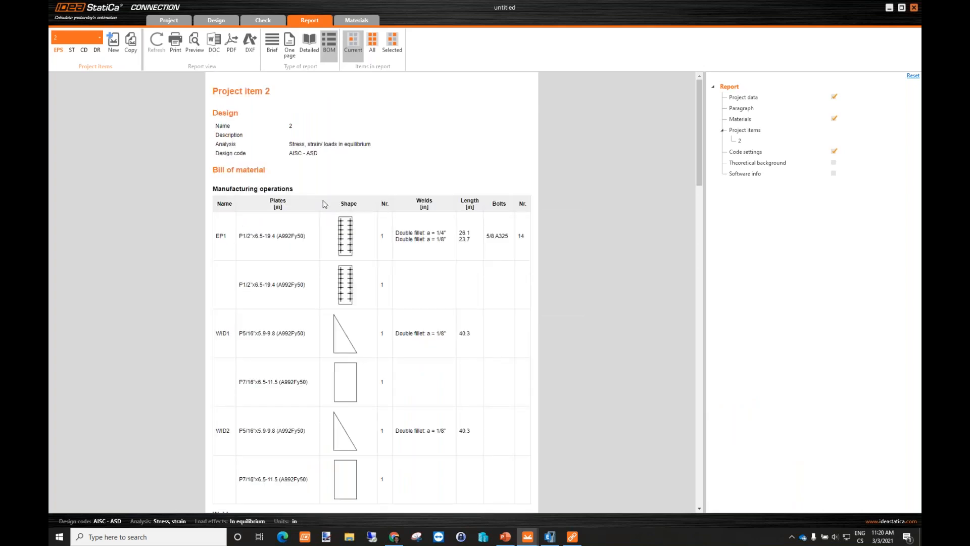
scroll(421, 211, "down", 2)
scroll(421, 211, "down", 15)
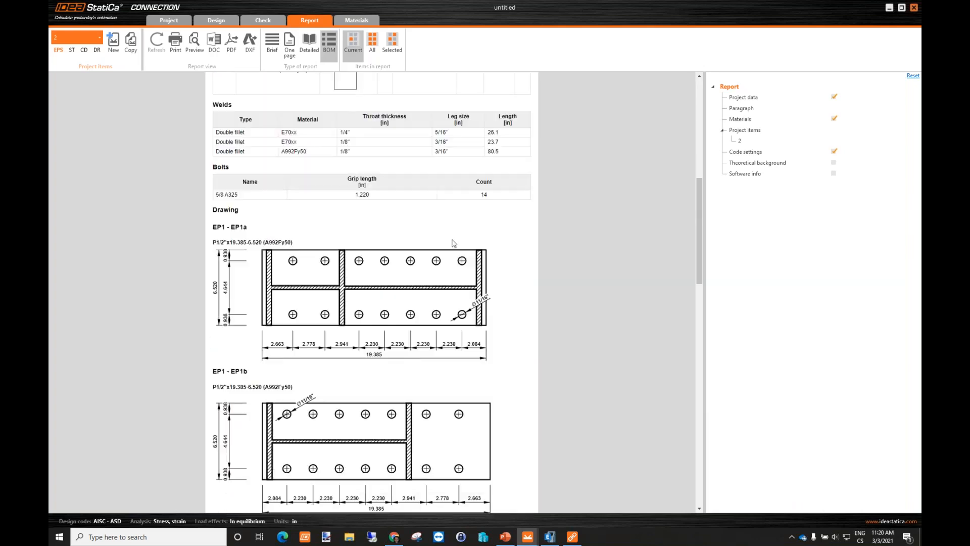
scroll(447, 290, "up", 10)
scroll(501, 256, "down", 3)
scroll(501, 256, "down", 8)
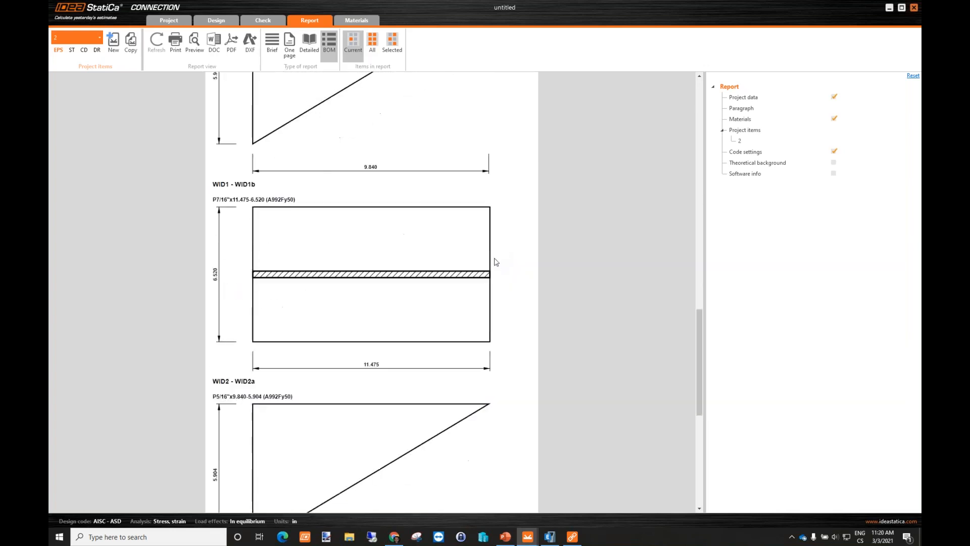
scroll(496, 259, "up", 10)
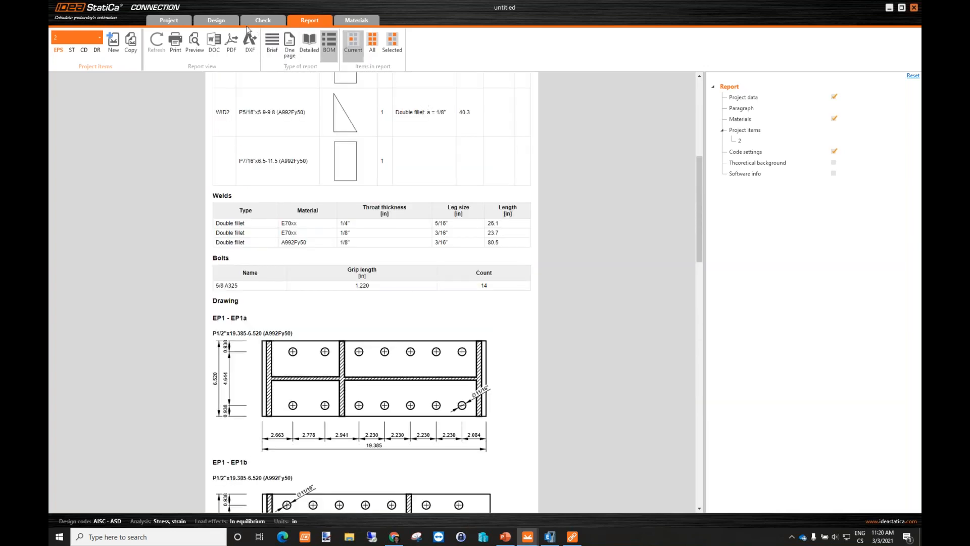
left_click(217, 23)
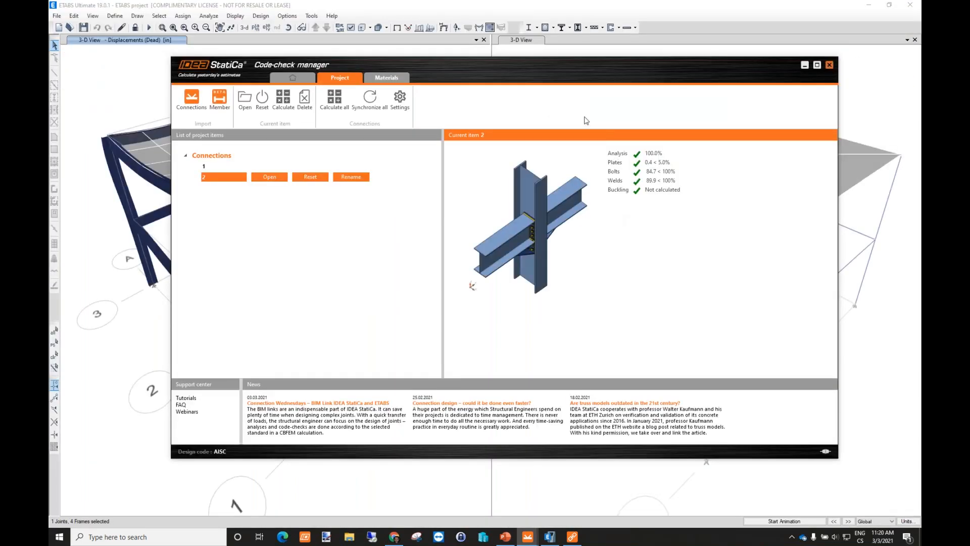
Examine the cost settings in Code-check manager for steel parts, fillet welds, butt welds and hole drilling.
mouse_move(553, 66)
left_mouse_down()
mouse_move(539, 75)
mouse_move(550, 69)
left_mouse_up()
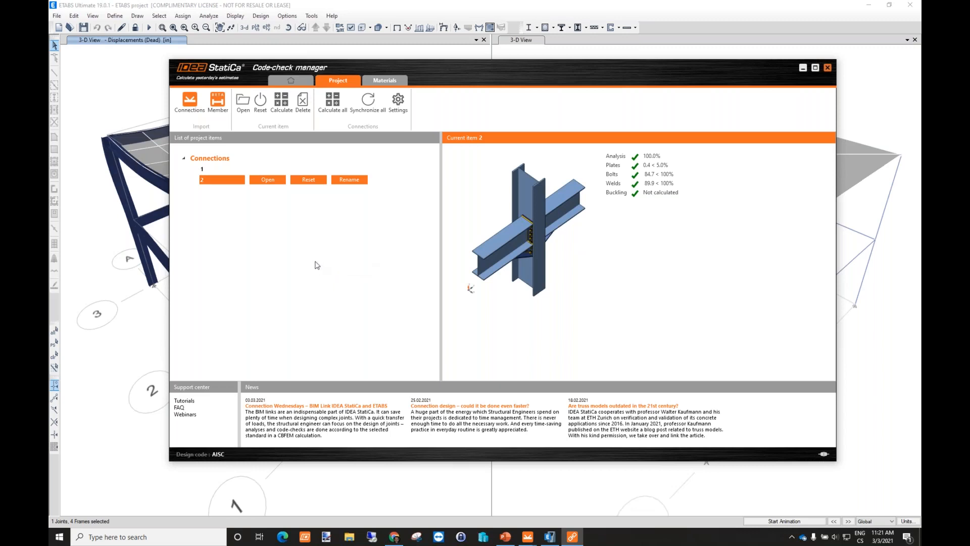
left_click(398, 105)
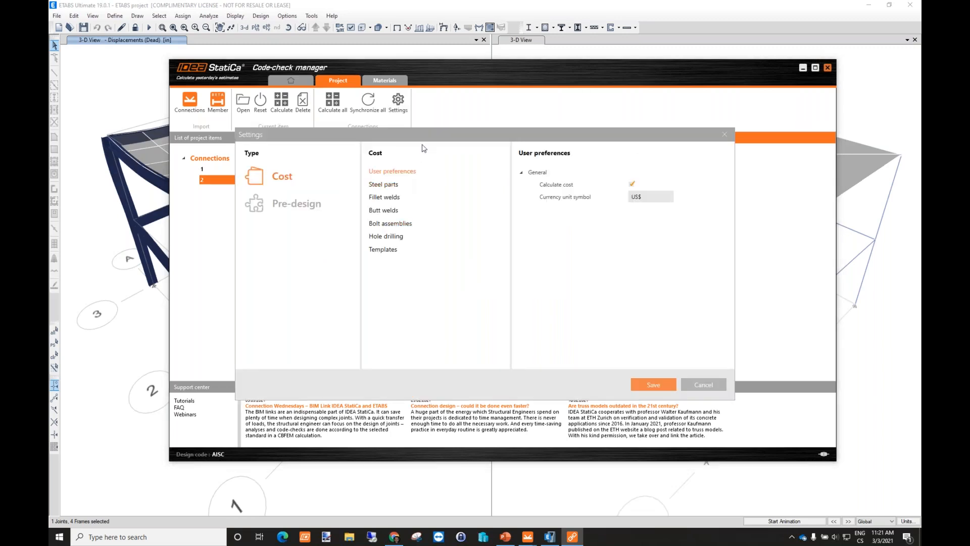
left_click_drag(441, 140, 466, 138)
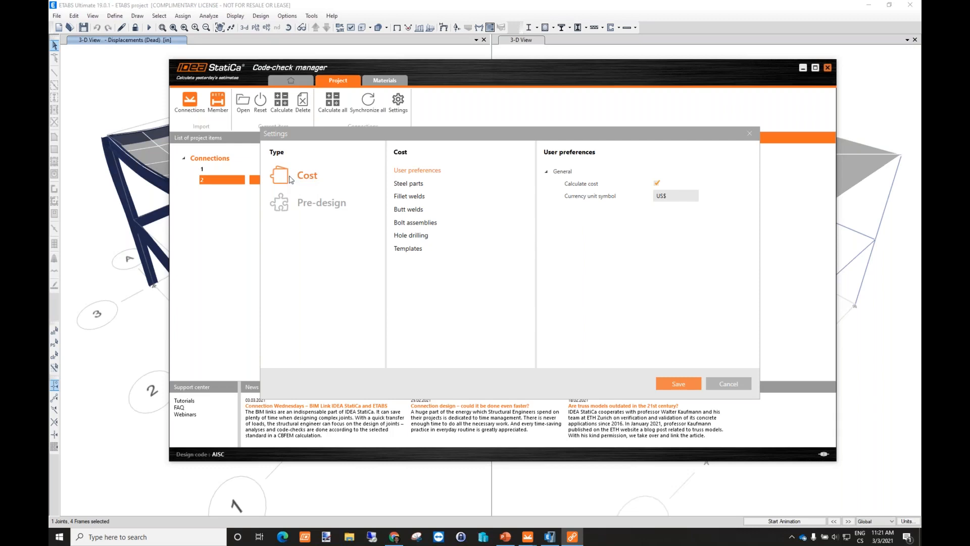
left_click(403, 184)
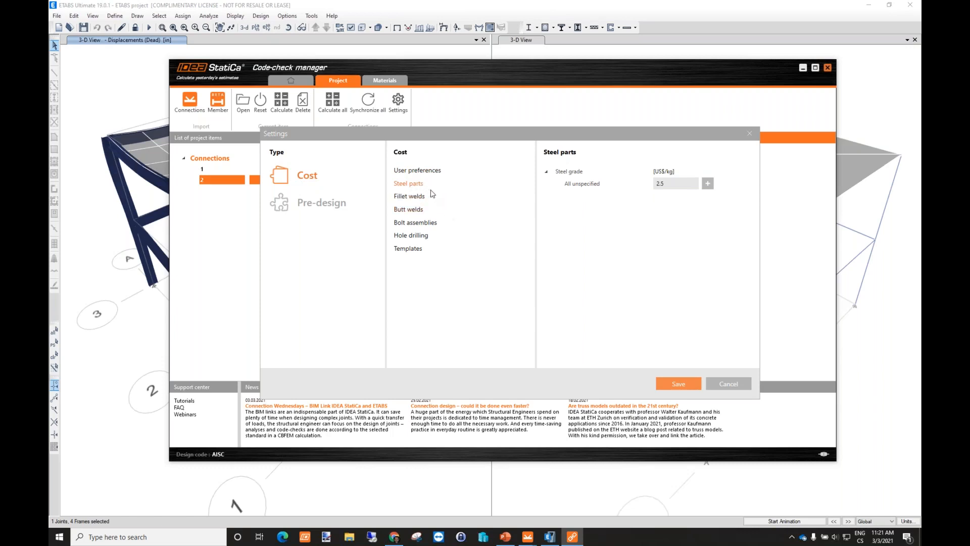
left_click(412, 197)
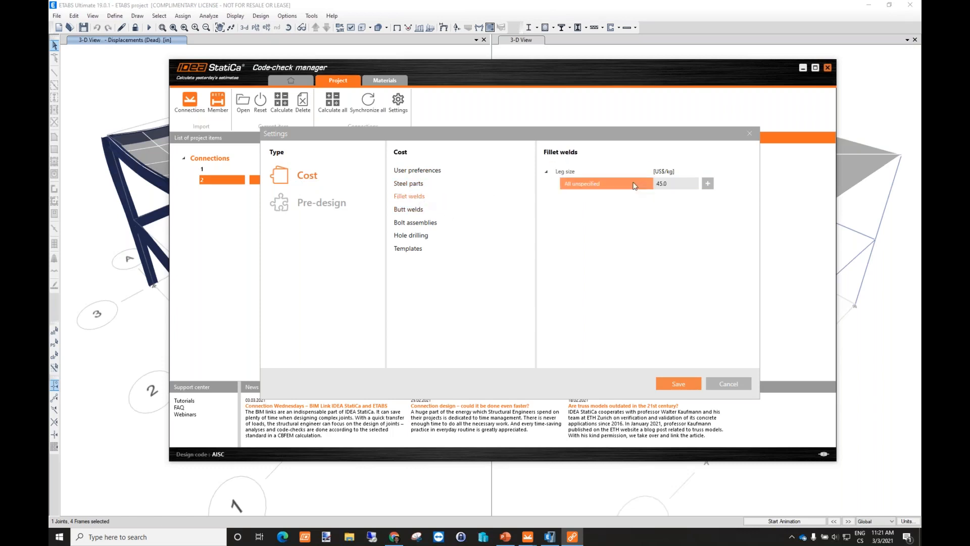
left_click(413, 210)
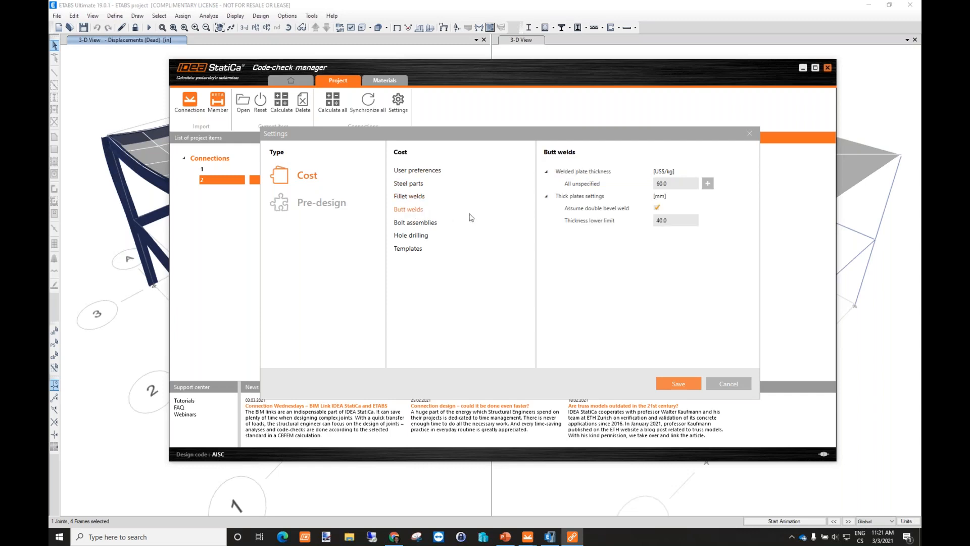
left_click(422, 236)
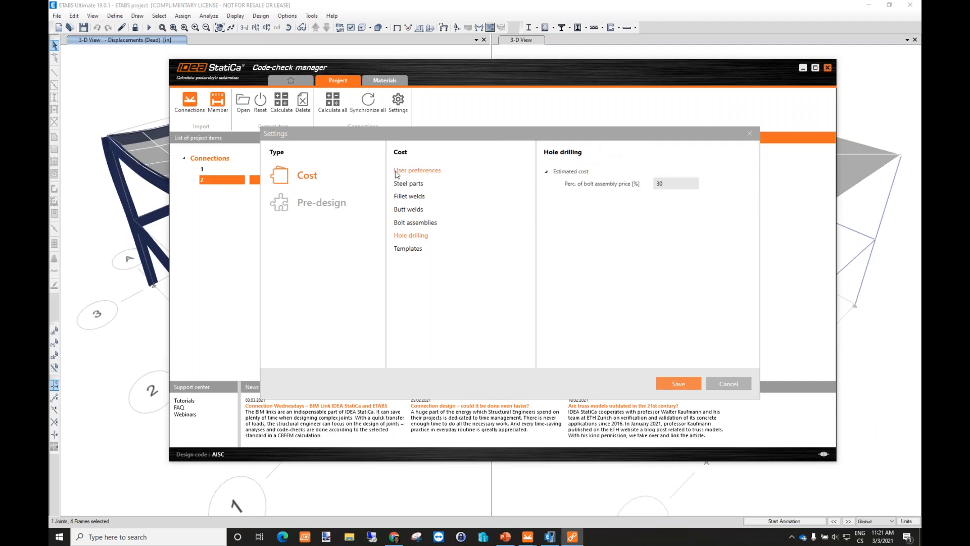
Turn off Calculate cost in the cost user preferences and save the settings.
left_click(417, 170)
left_click(658, 184)
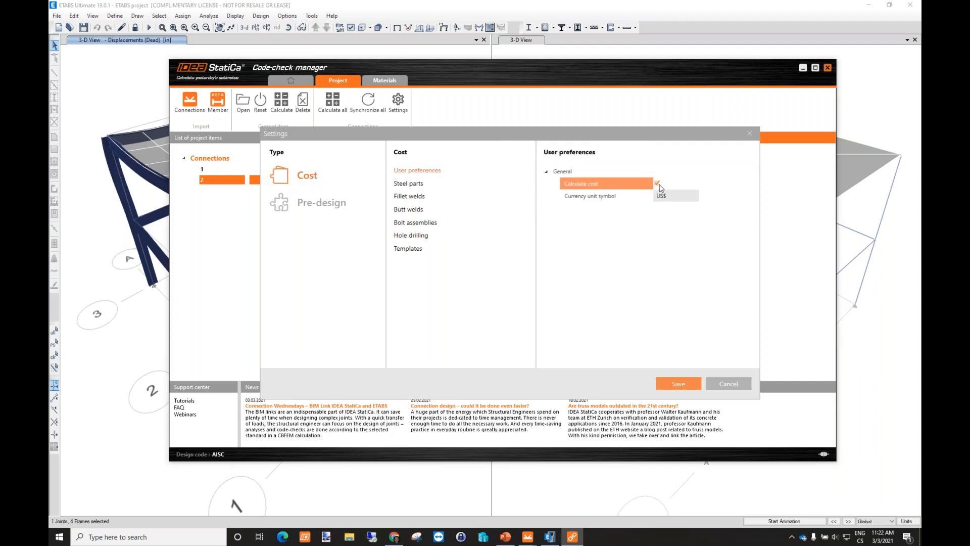
left_click(657, 183)
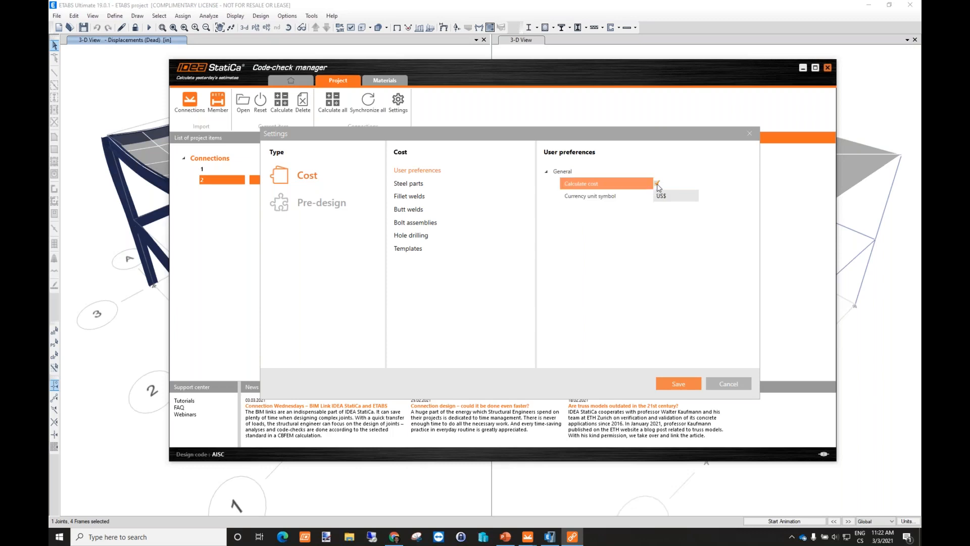
left_click(679, 384)
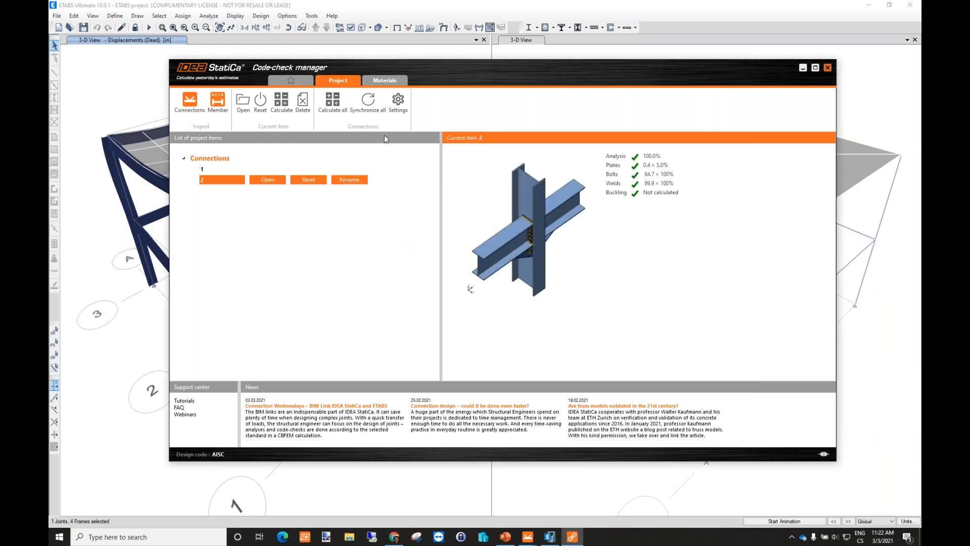
Turn Calculate cost back on in the cost user preferences and save the settings.
left_click(397, 105)
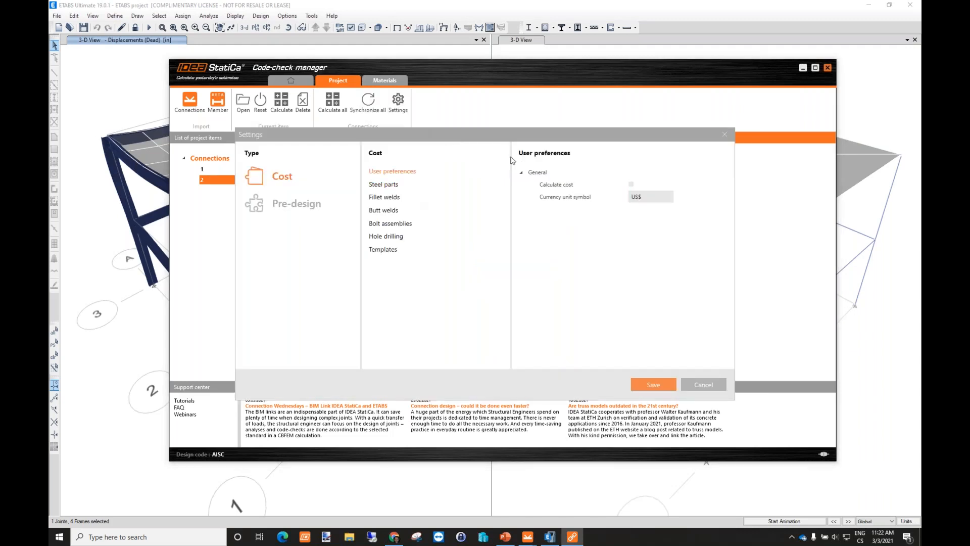
left_click(631, 184)
left_click(652, 385)
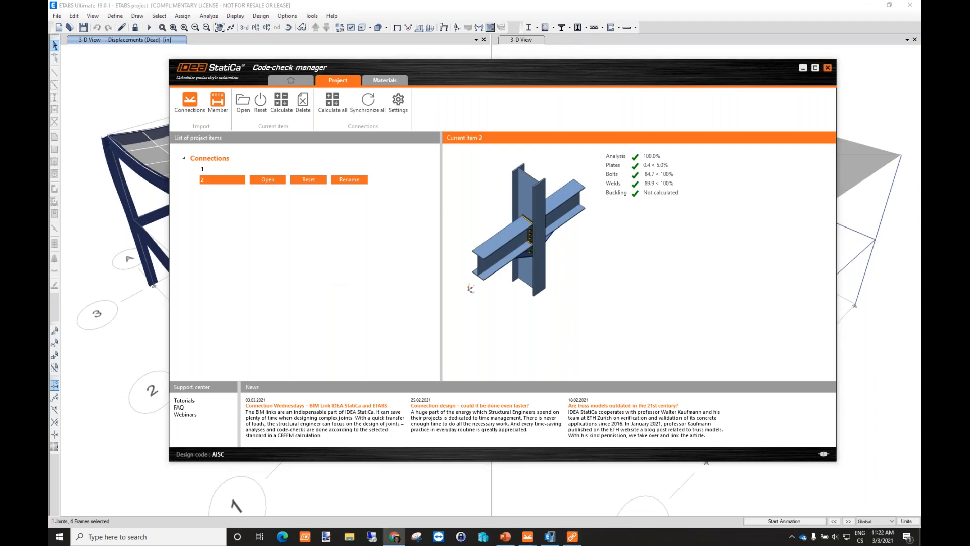
Switch to Chrome, maximize its window and open the IDEA StatiCa Viewer from the footer of the ETABS BIM link page.
left_click(394, 536)
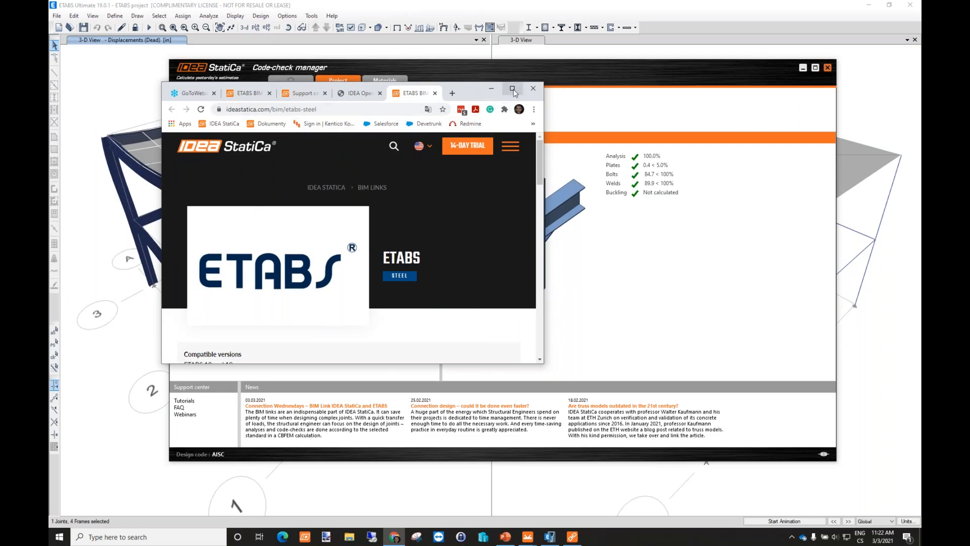
left_click(512, 89)
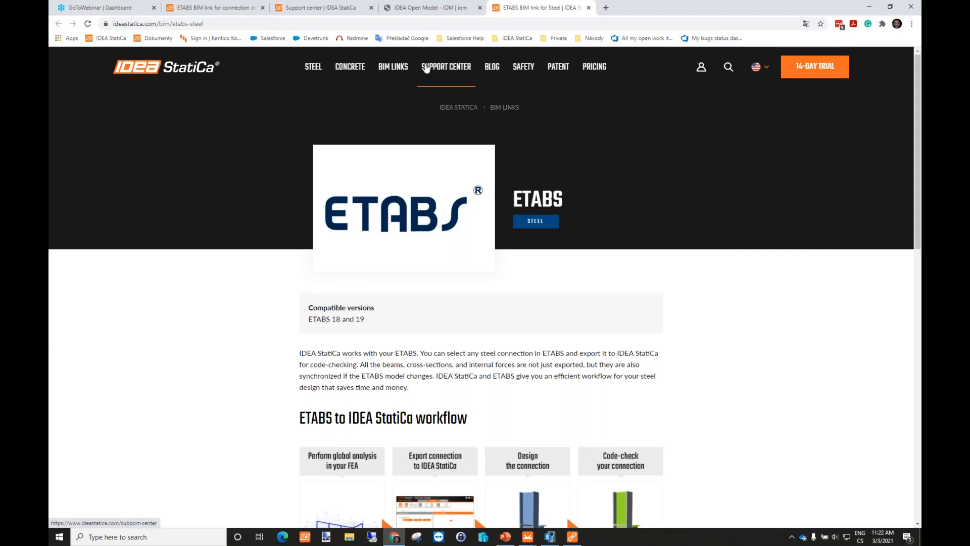
left_click_drag(918, 84, 902, 296)
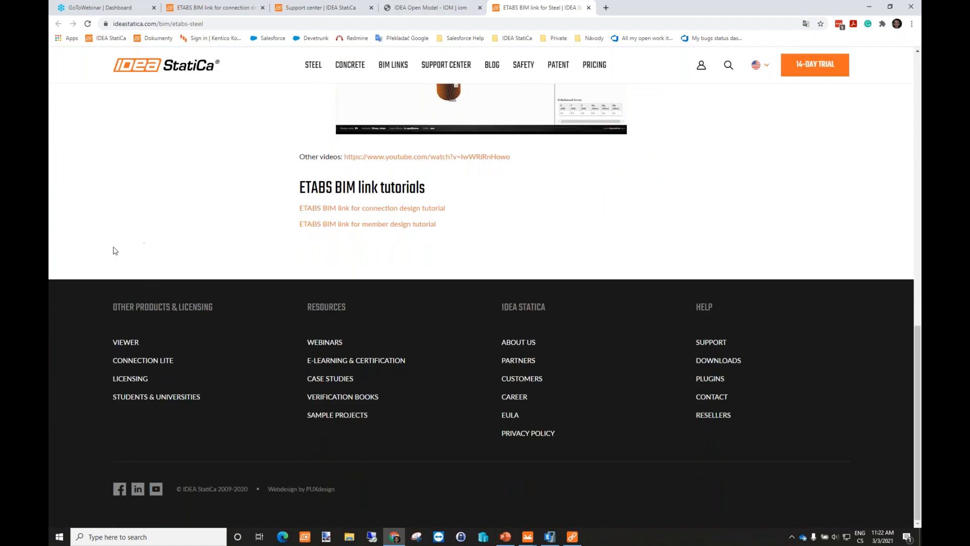
left_click(125, 343)
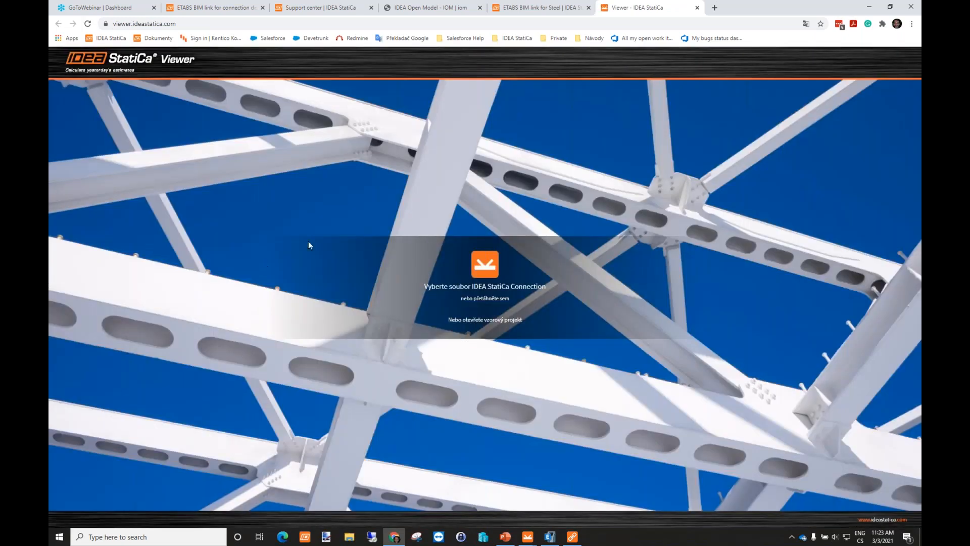
Load conn-1 from the Connections folder of IdeaStatiCa-ETABS project, inside Desktop folder 1, into the Viewer.
left_click(481, 292)
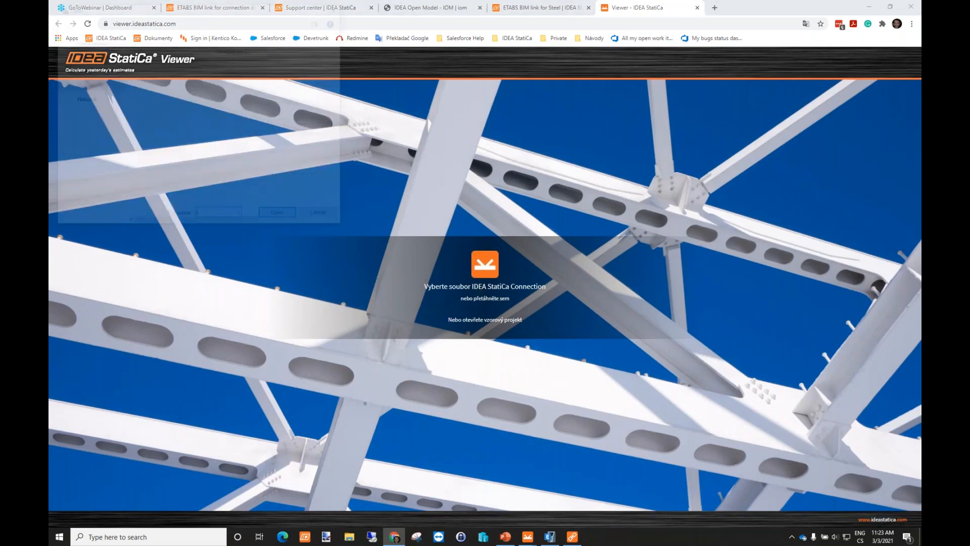
left_click_drag(272, 14, 486, 79)
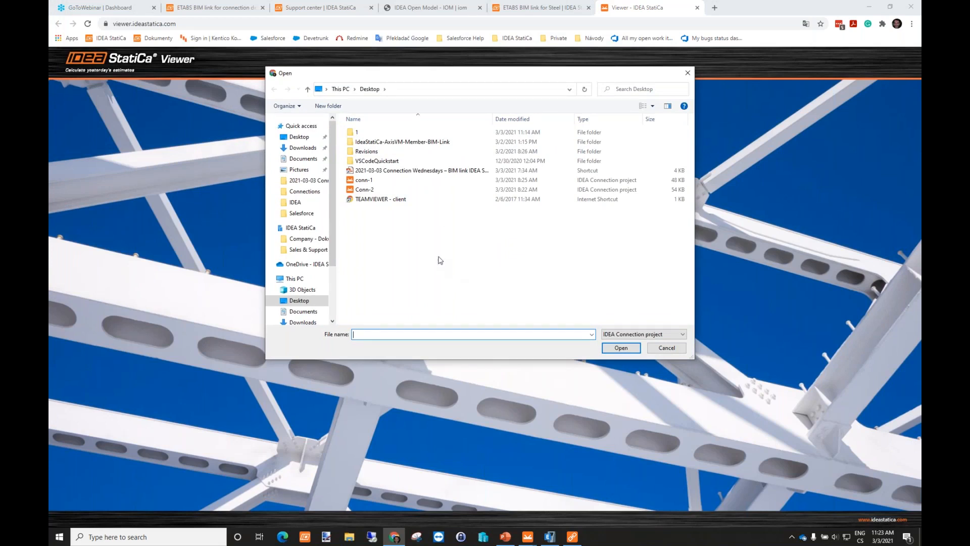
left_click_drag(489, 77, 507, 76)
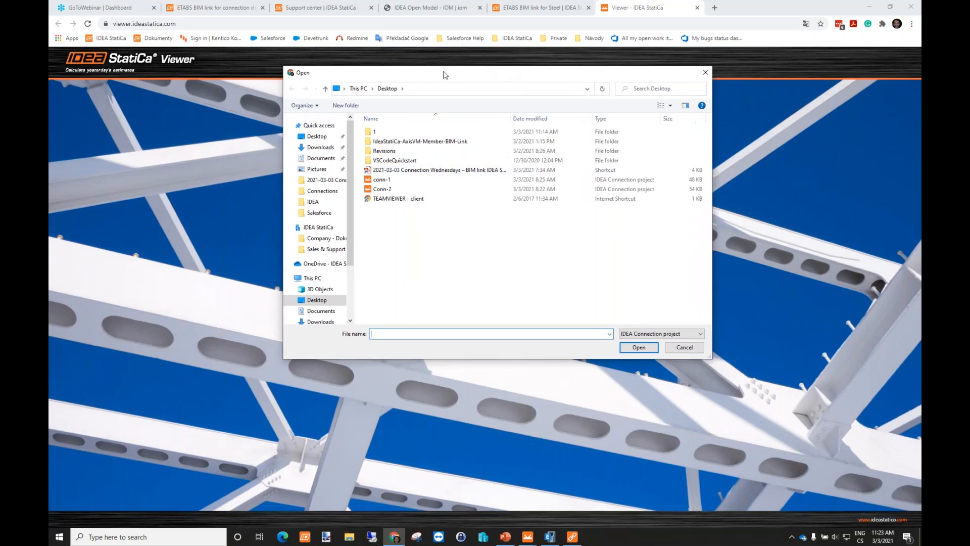
left_click(380, 132)
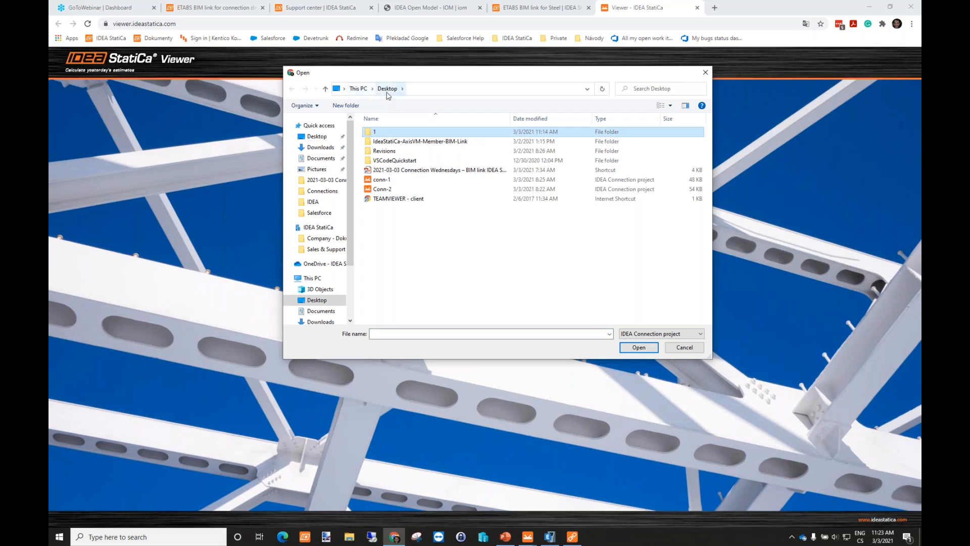
double_click(380, 133)
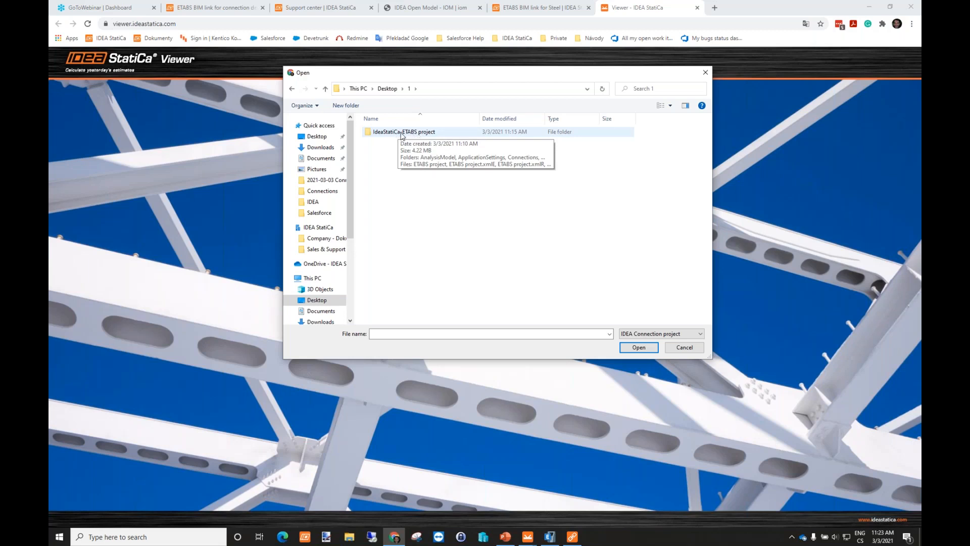
left_click(384, 134)
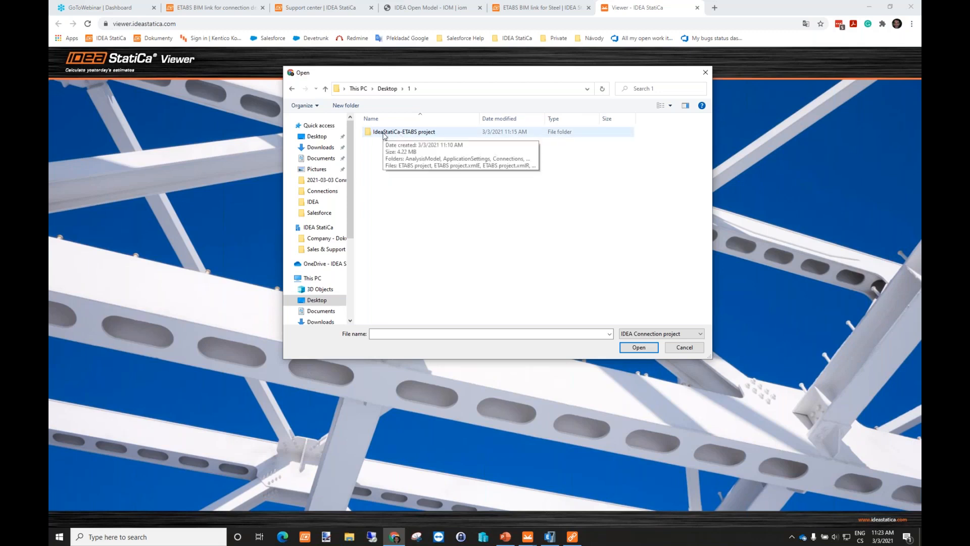
double_click(384, 133)
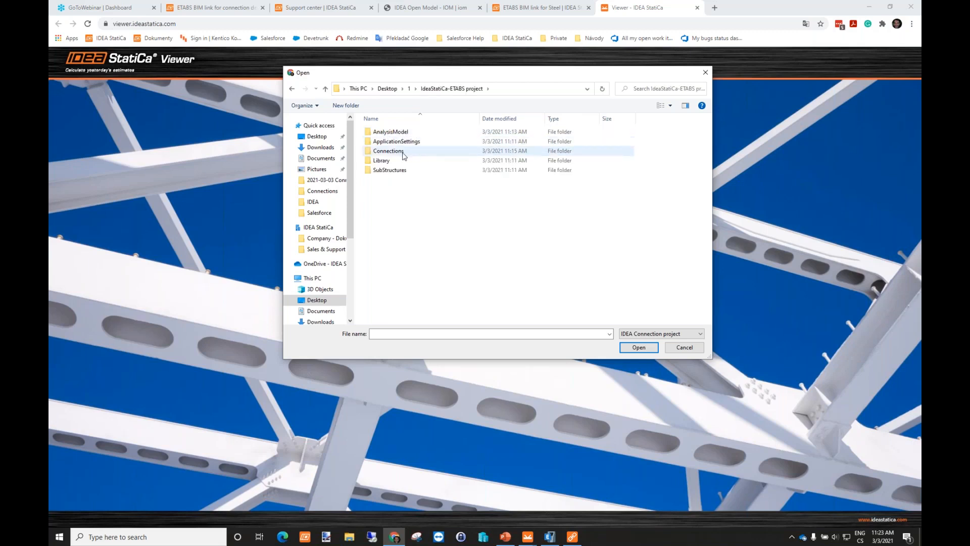
double_click(384, 152)
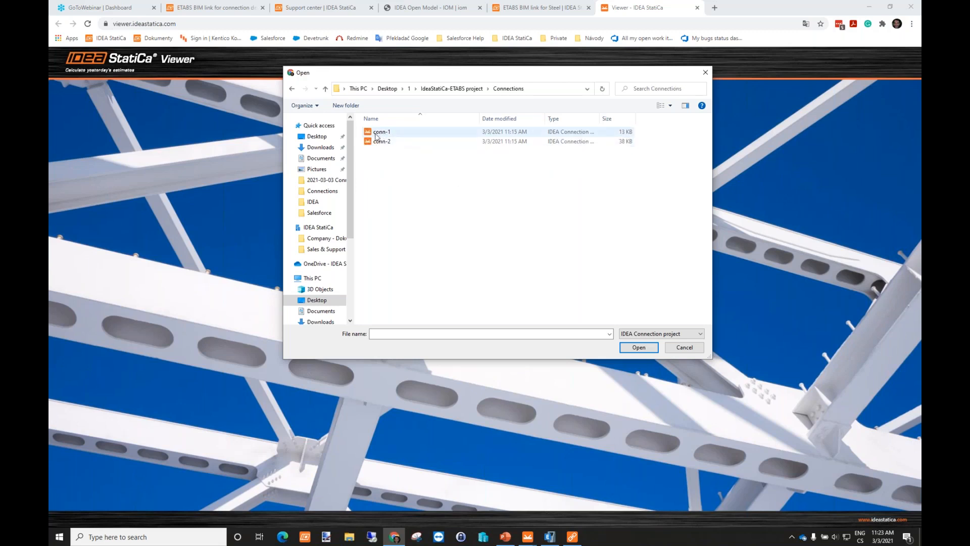
left_click(405, 133)
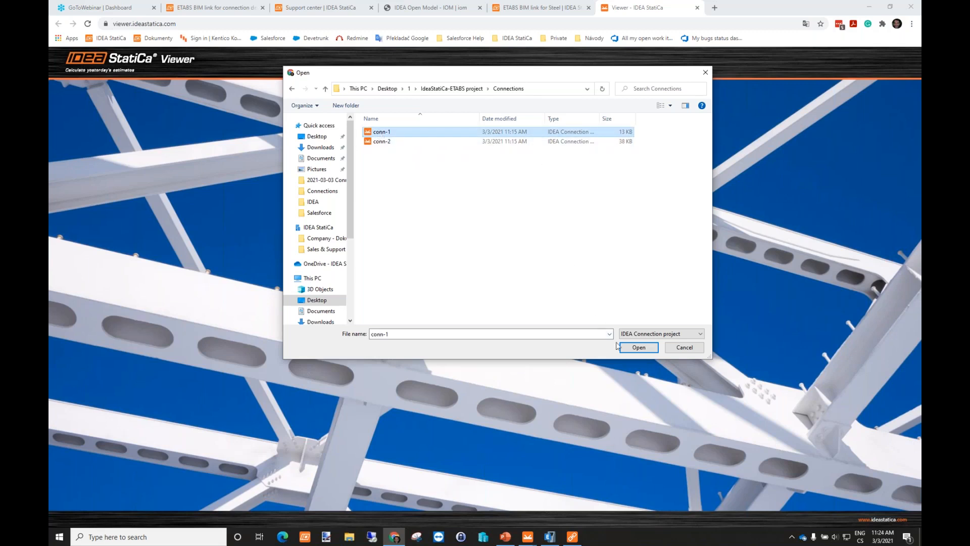
left_click(637, 349)
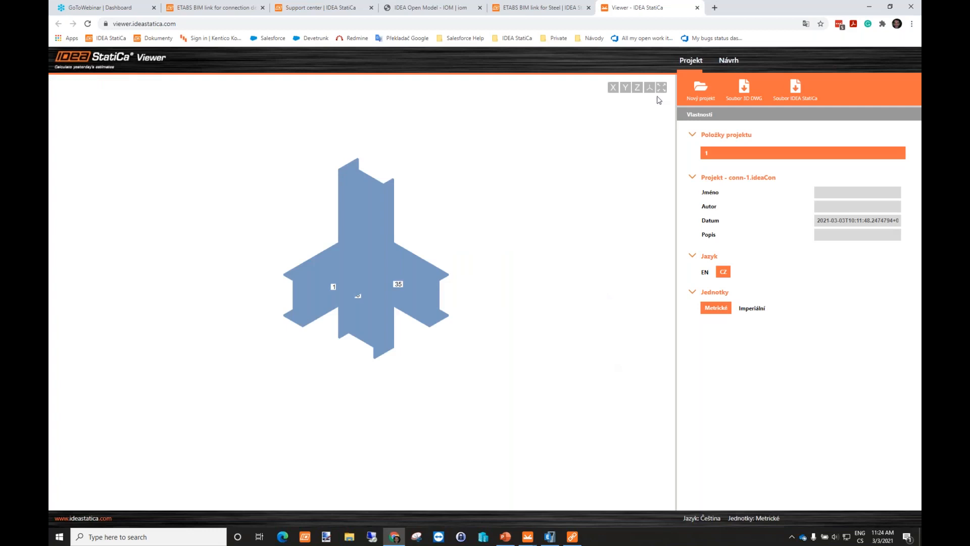
Start a new Viewer project with conn-2 from the same Connections folder and inspect its joint in 3D.
left_click(698, 94)
left_click(476, 279)
left_click(381, 142)
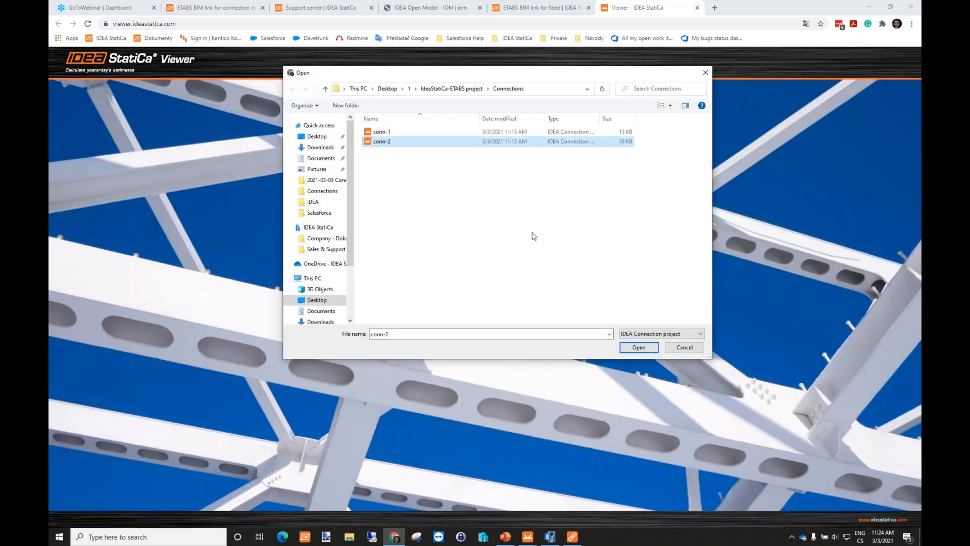
left_click(639, 348)
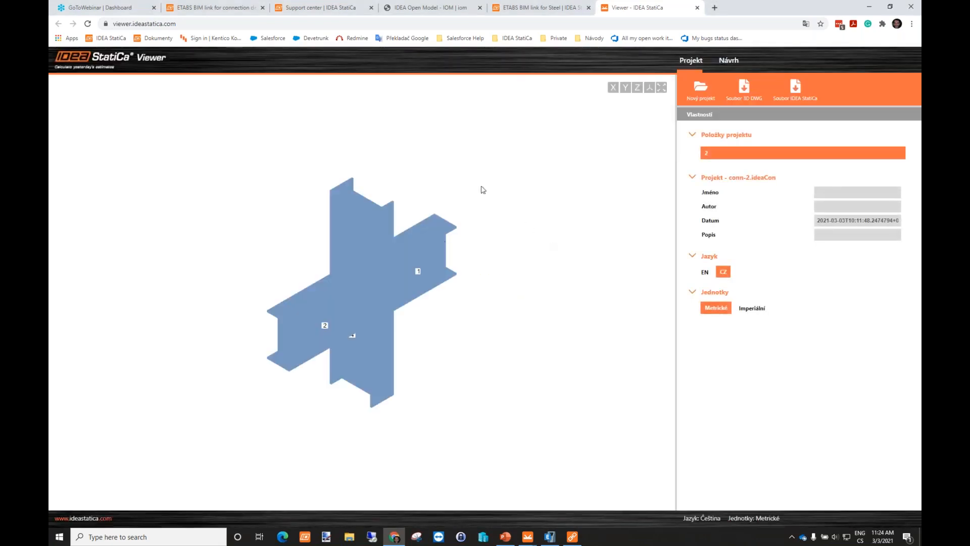
left_click_drag(631, 131, 357, 311)
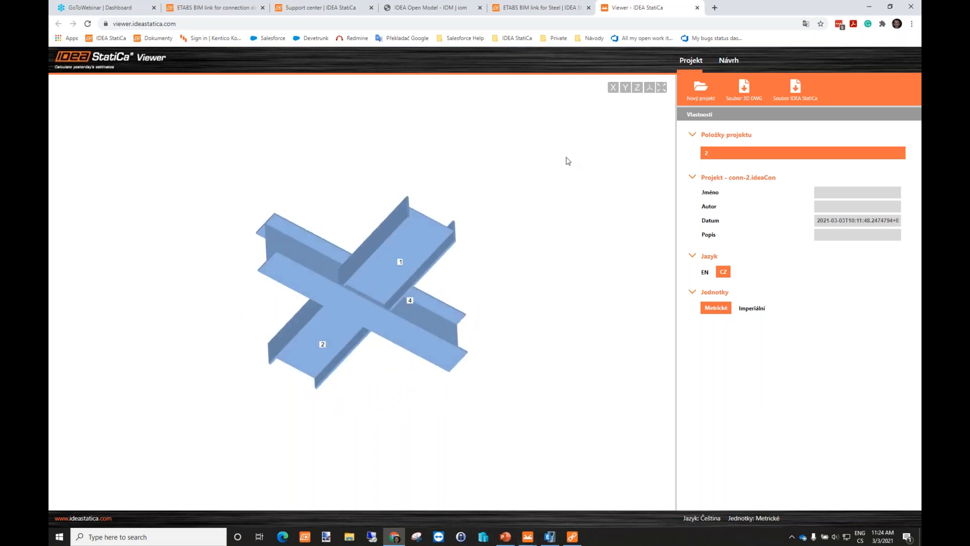
Start a new Viewer project with the Conn-2 file stored directly on the Desktop.
left_click(700, 90)
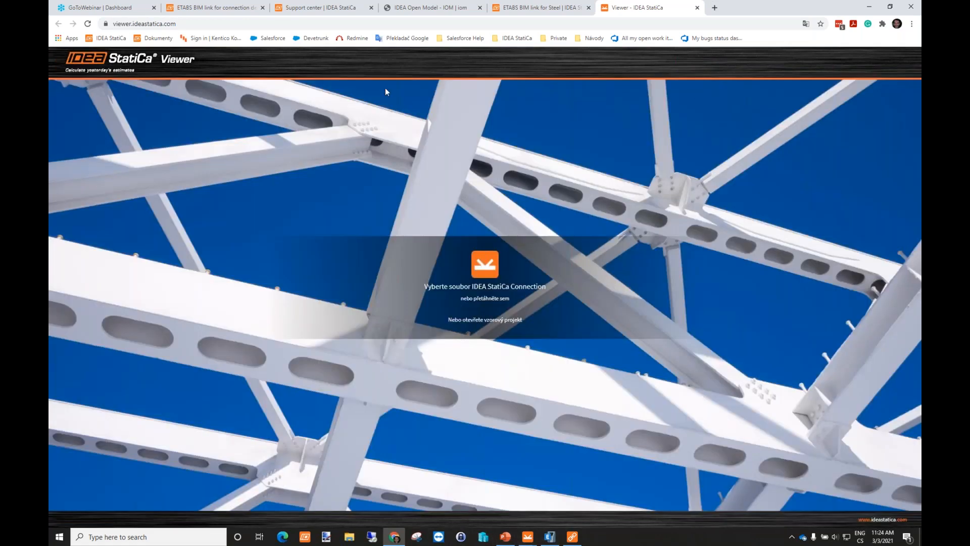
left_click(473, 268)
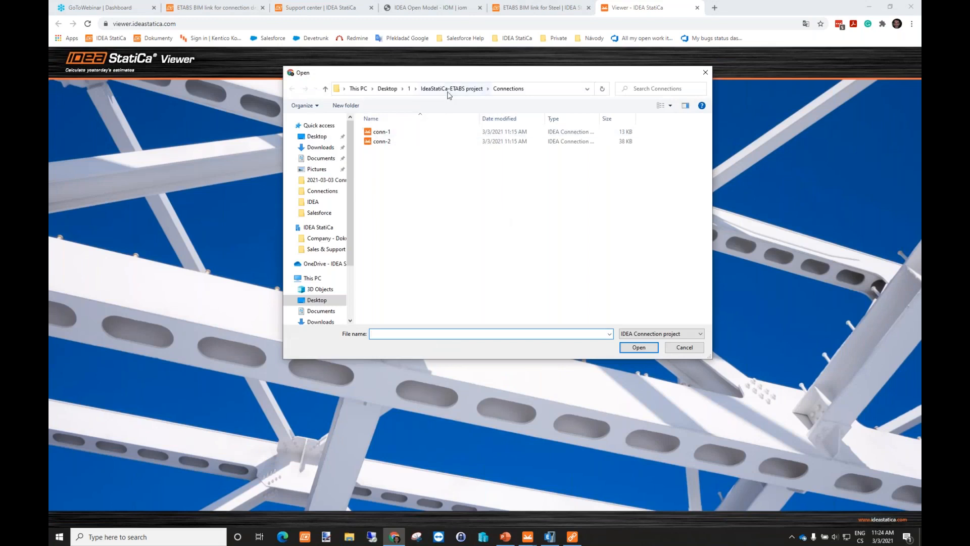
left_click(409, 89)
left_click(387, 89)
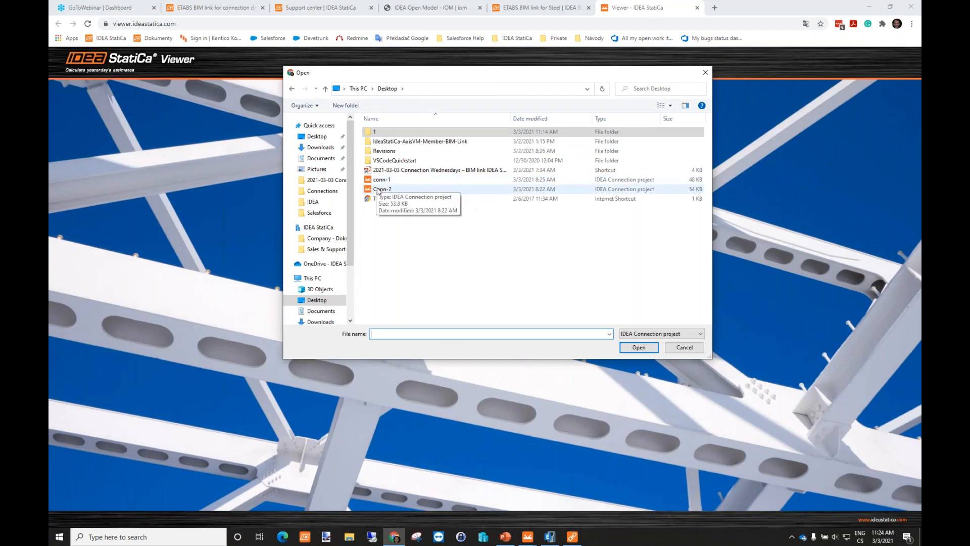
left_click(377, 190)
left_click(632, 347)
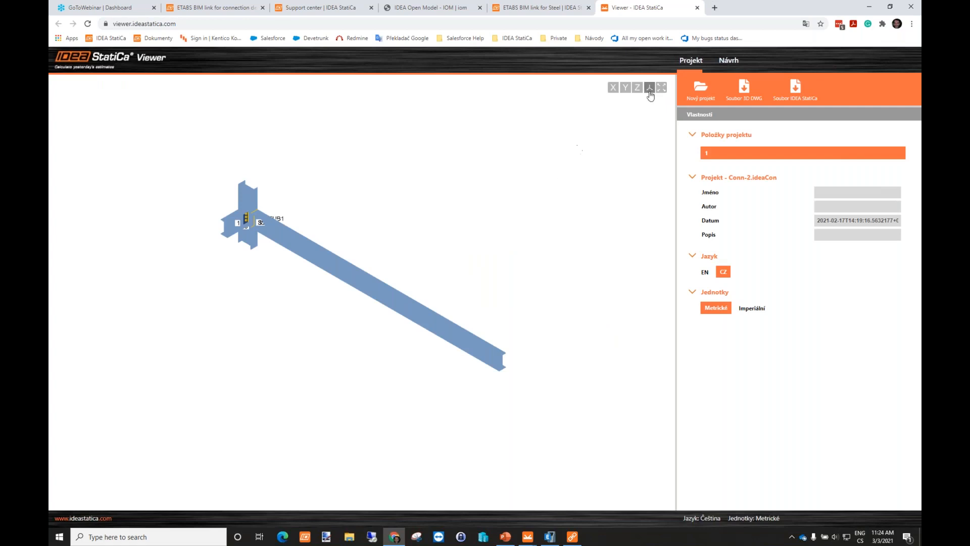
Start a new Viewer project with the conn-1 file stored directly on the Desktop and inspect the bolted joint.
left_click(701, 90)
left_click(477, 274)
left_click(597, 179)
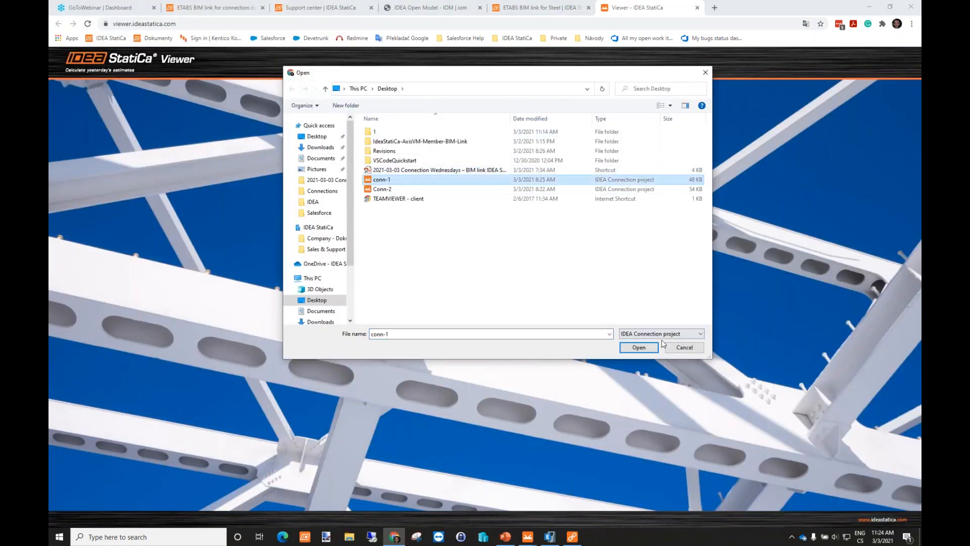
left_click(633, 348)
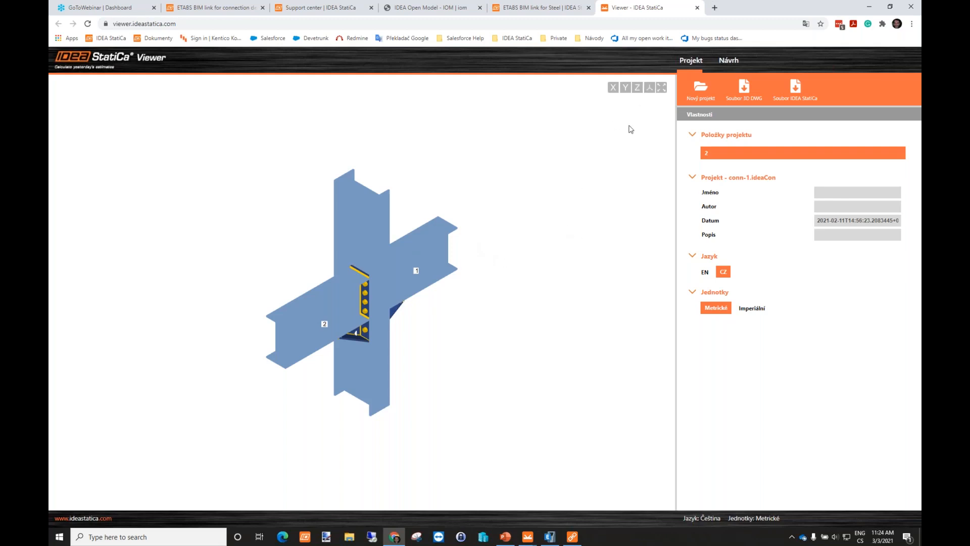
left_click_drag(587, 145, 537, 154)
left_click_drag(472, 222, 498, 234)
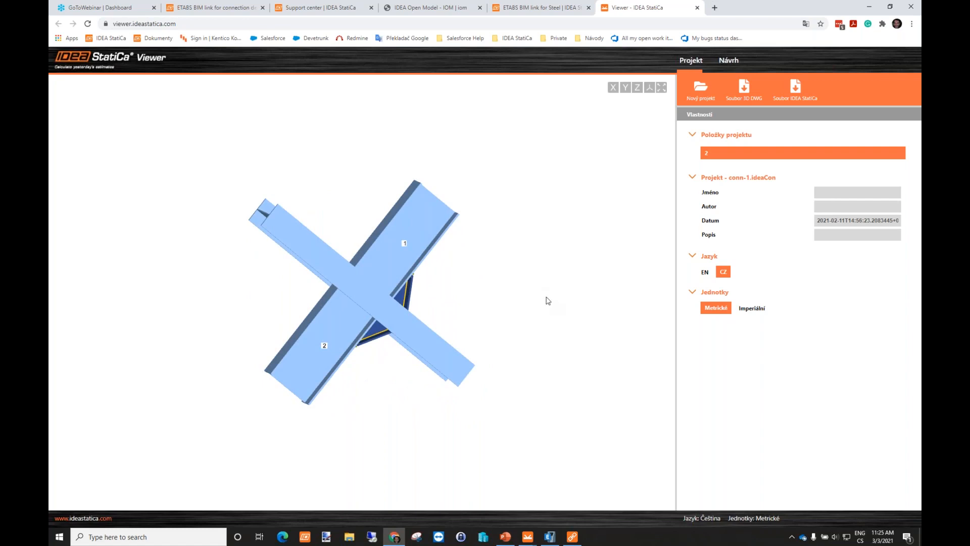
Export the displayed connection as a 3D DWG file and open the downloaded connection (7).dwg in Advance Steel.
left_click(759, 87)
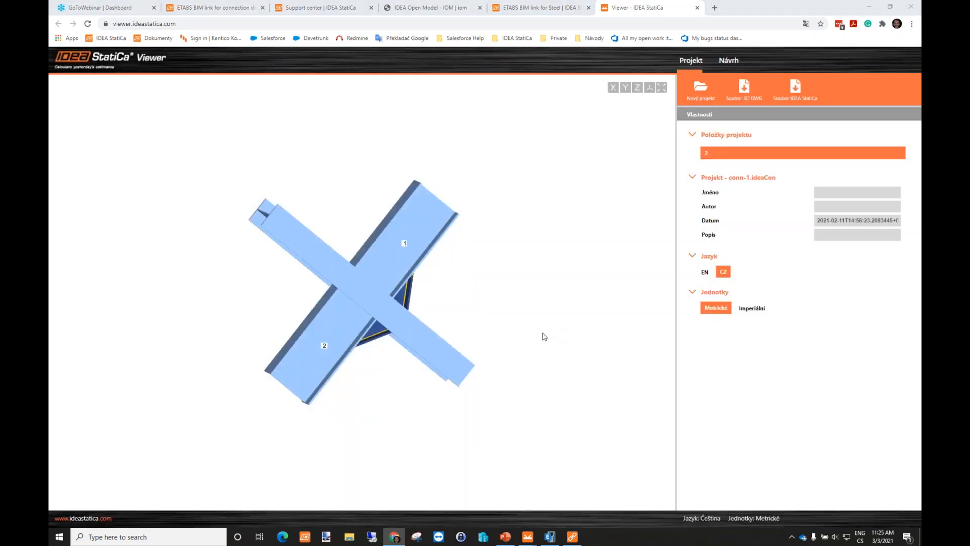
left_click(639, 347)
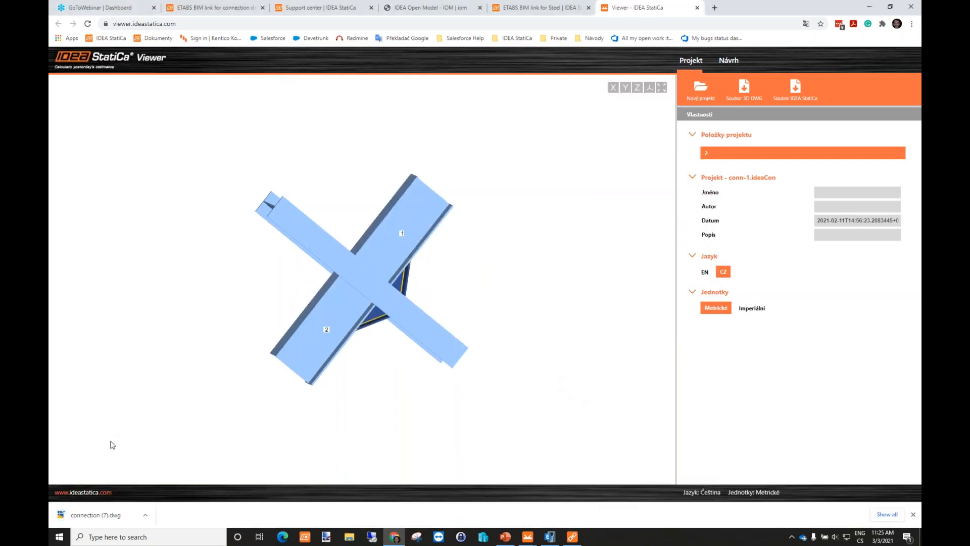
left_click(96, 515)
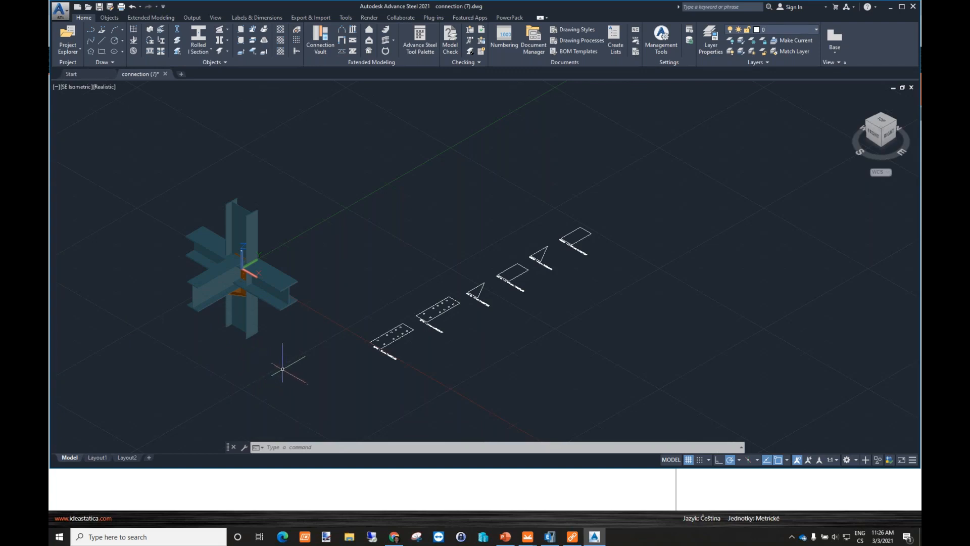
Run the AUDIT command on the drawing with fixing of detected errors set to Yes.
left_click(306, 447)
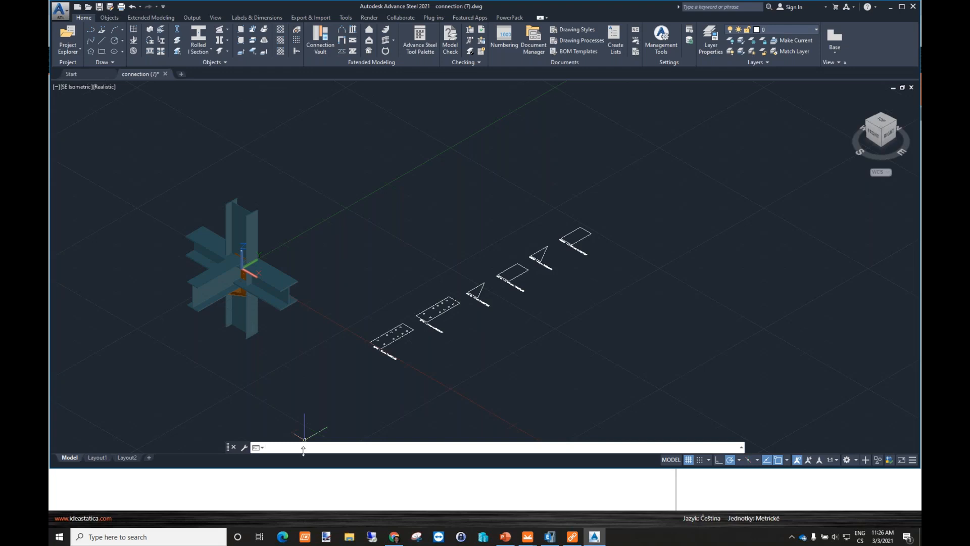
type("audit")
key("Return")
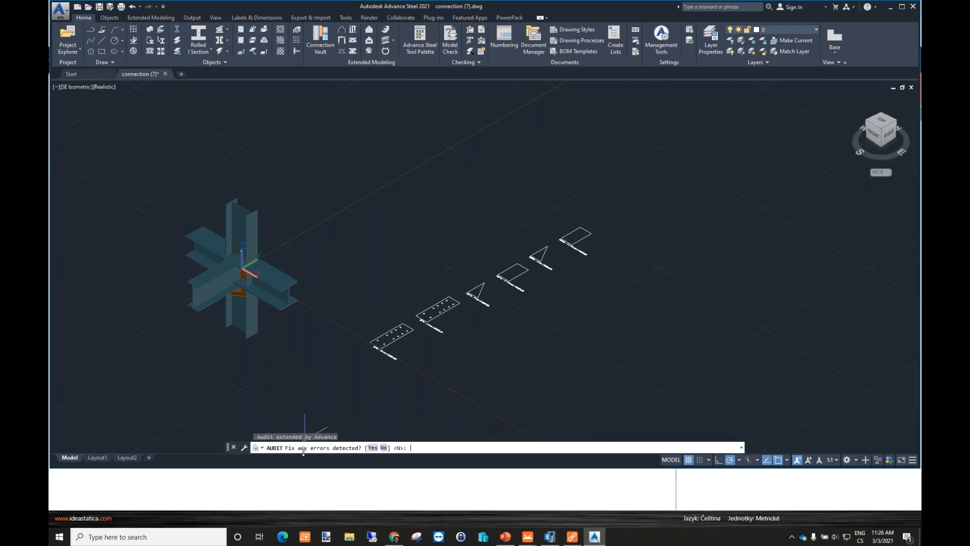
type("yes")
key("Return")
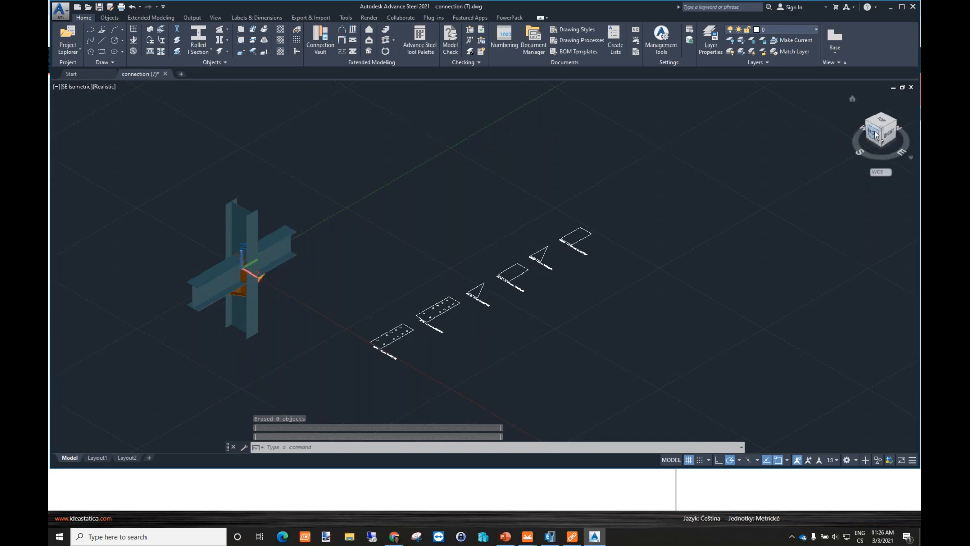
left_click_drag(870, 133, 648, 202)
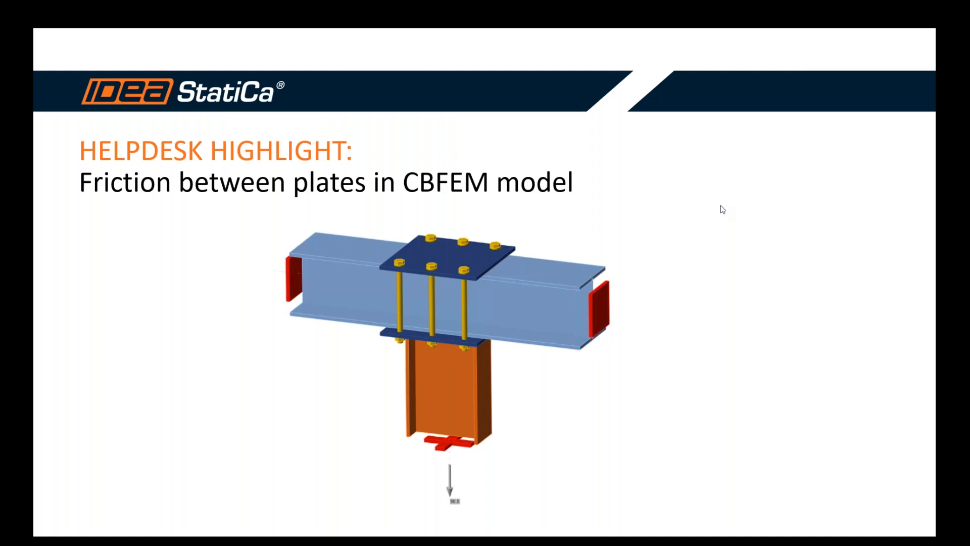
End the slide show, minimize PowerPoint and inspect the bolted plates of the Friction project in IDEA StatiCa Connection.
key("Escape")
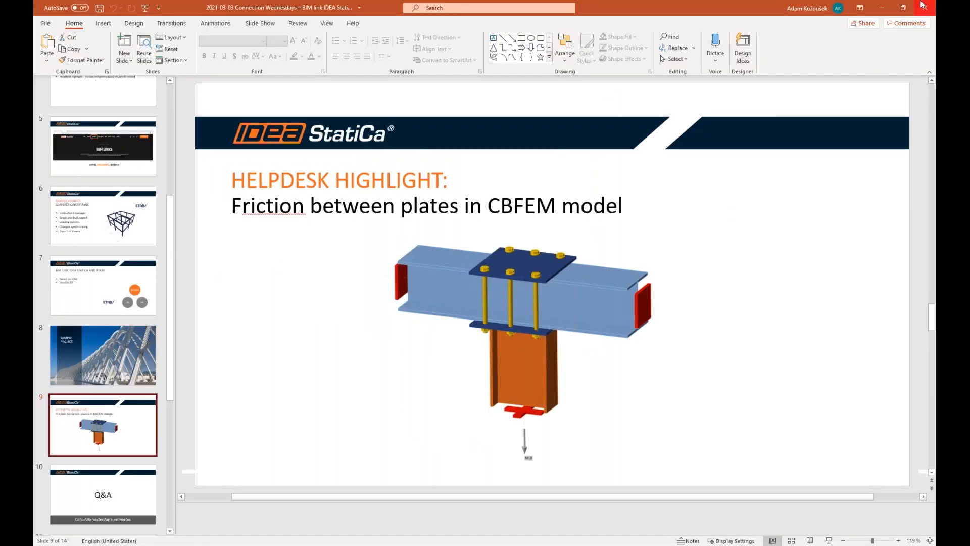
left_click(882, 7)
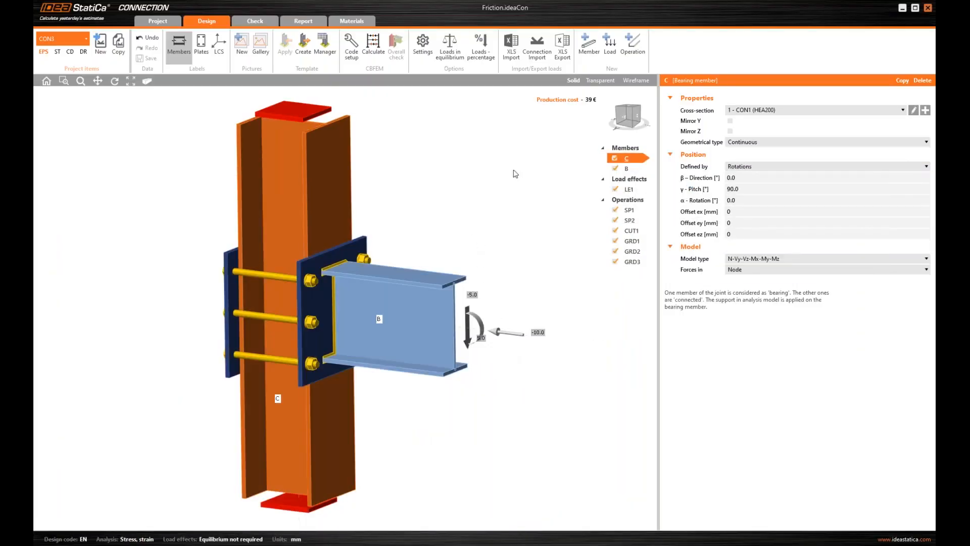
middle_click_drag(457, 194, 468, 193)
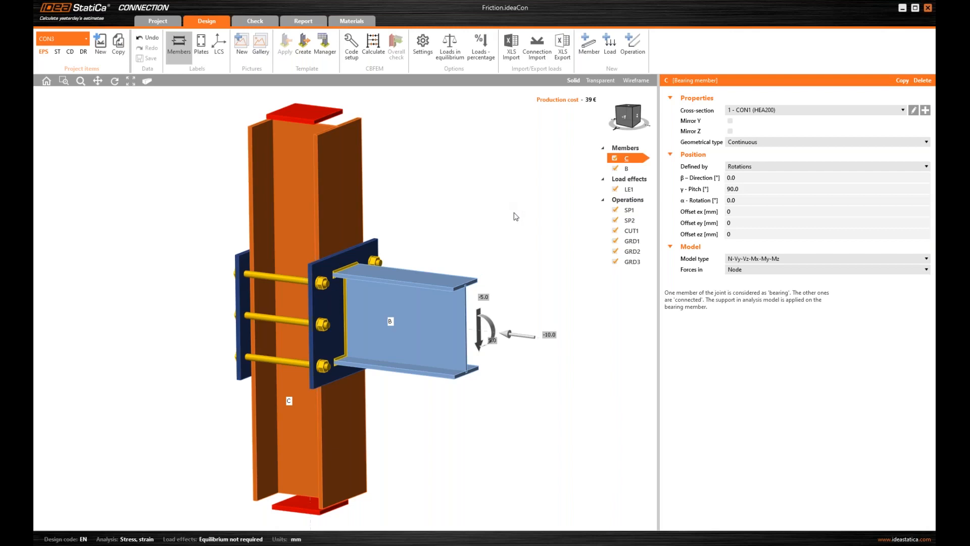
middle_click_drag(457, 231, 398, 317)
scroll(348, 320, "up", 2)
scroll(350, 320, "up", 2)
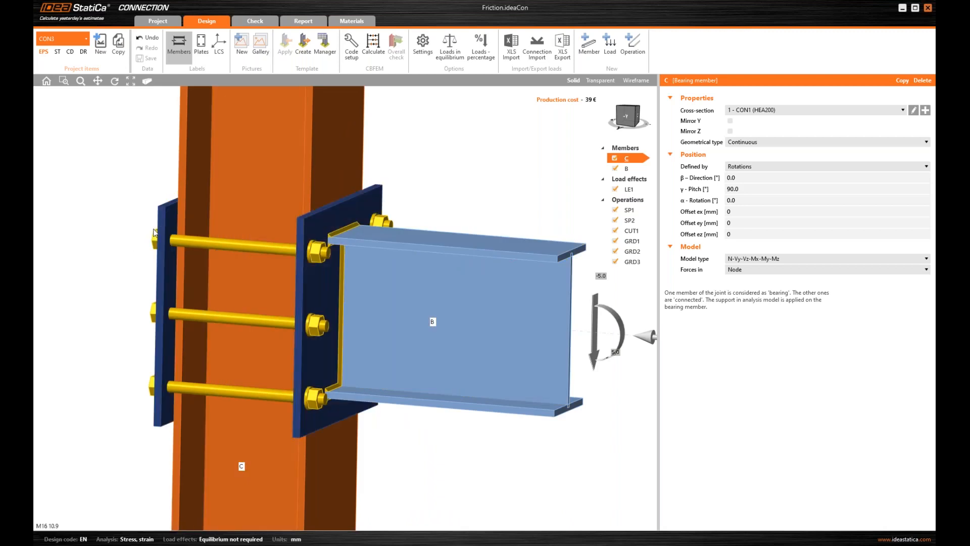
Select bolt grid GRD1 and choose Friction as its shear force transfer.
left_click(320, 253)
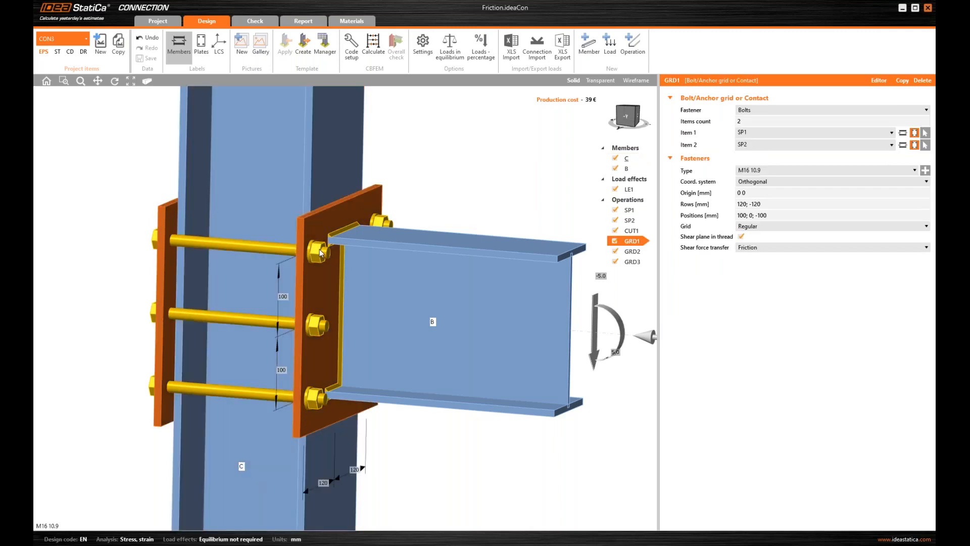
left_click(760, 248)
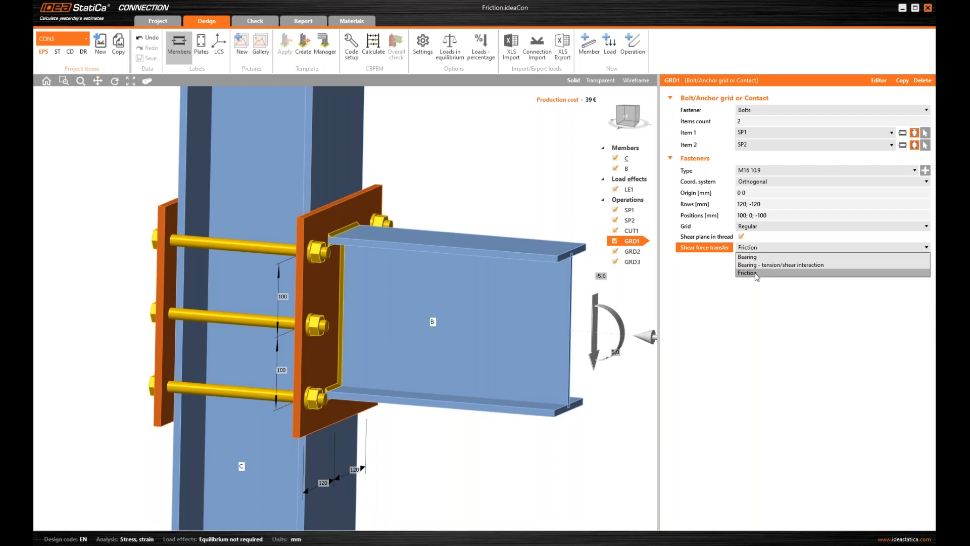
left_click(756, 273)
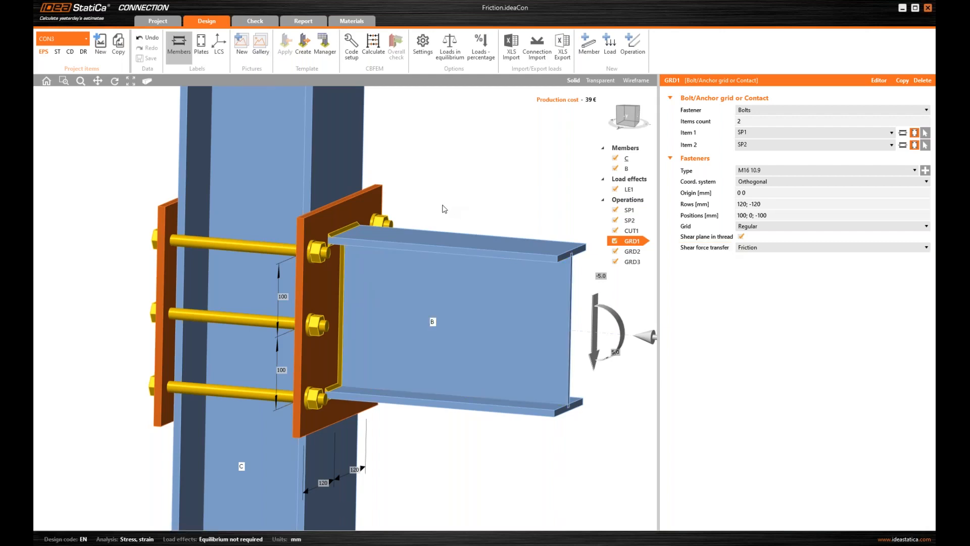
scroll(450, 202, "down", 2)
right_click_drag(449, 203, 448, 190)
middle_click_drag(448, 190, 410, 228)
scroll(457, 210, "down", 2)
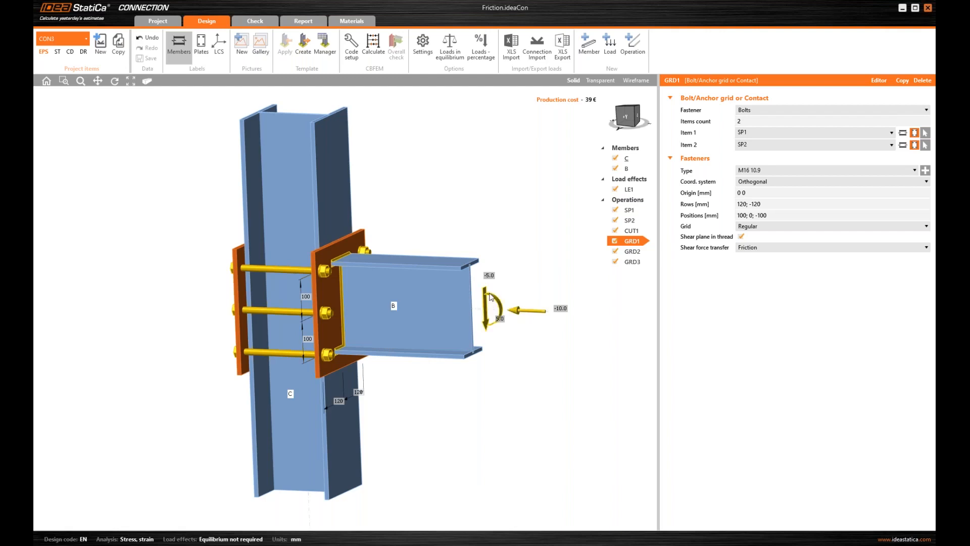
Show load effect LE1 and run the CBFEM calculation of the clamped beam-to-column connection.
left_click_drag(492, 346, 451, 334)
scroll(470, 314, "up", 3)
scroll(431, 139, "down", 4)
left_click_drag(429, 142, 450, 147)
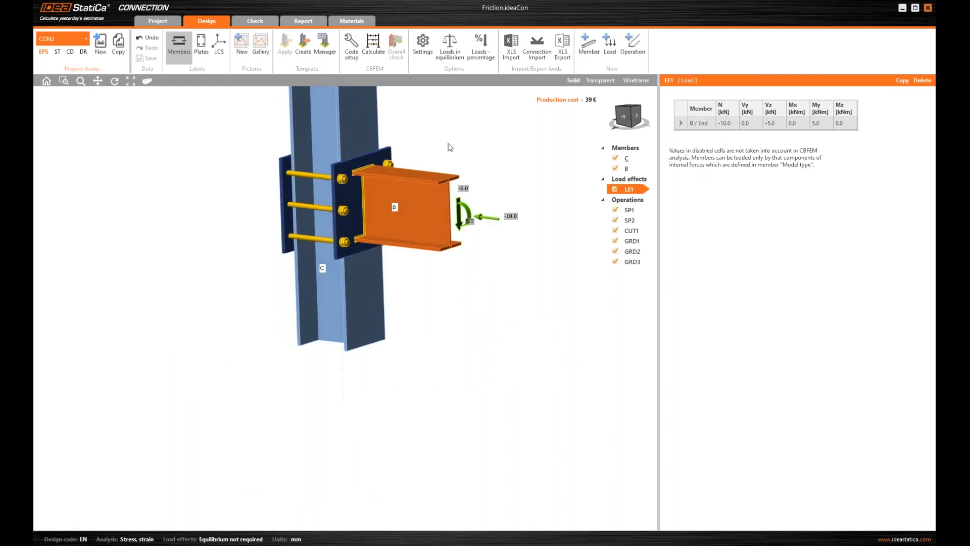
left_click(373, 45)
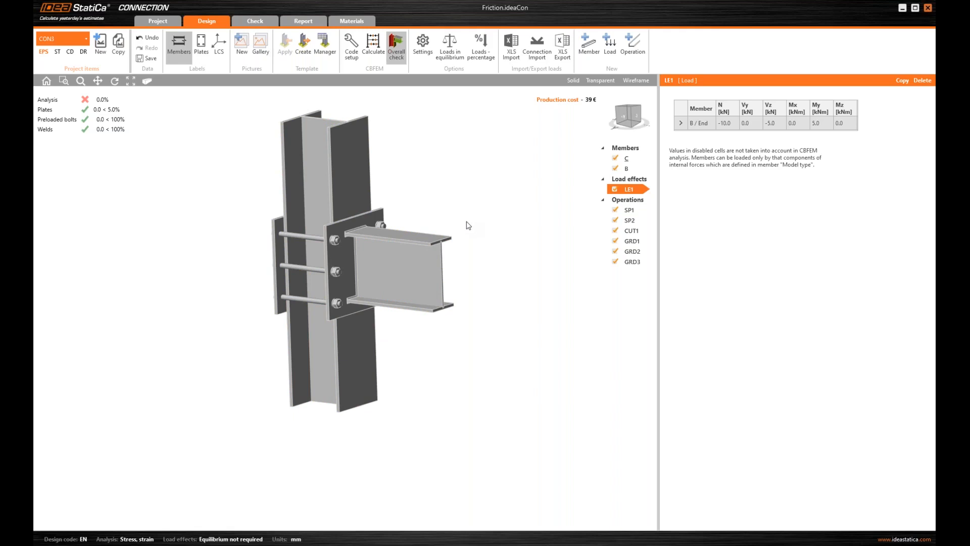
middle_click_drag(465, 223, 463, 234)
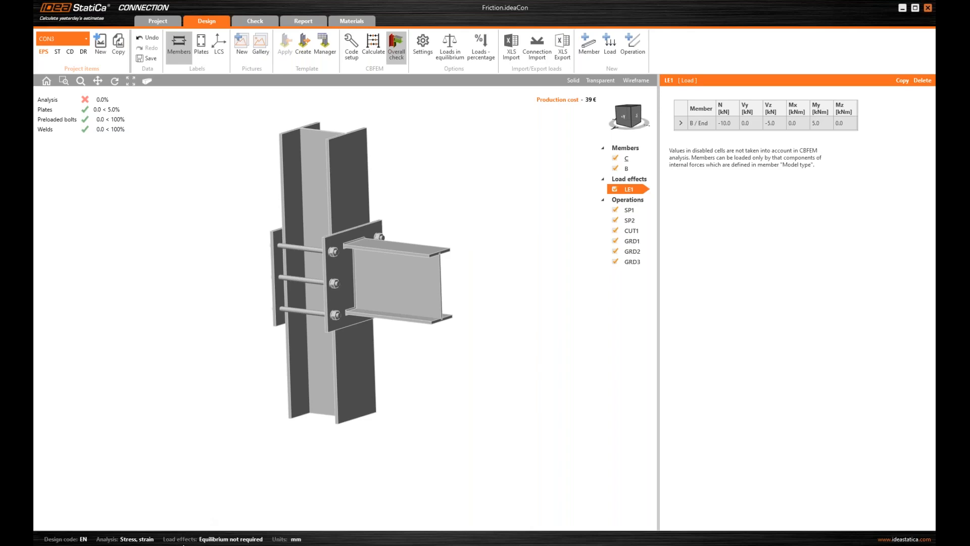
Switch to the web browser, open the IDEA StatiCa Support Center and search it for "friction".
left_click(150, 543)
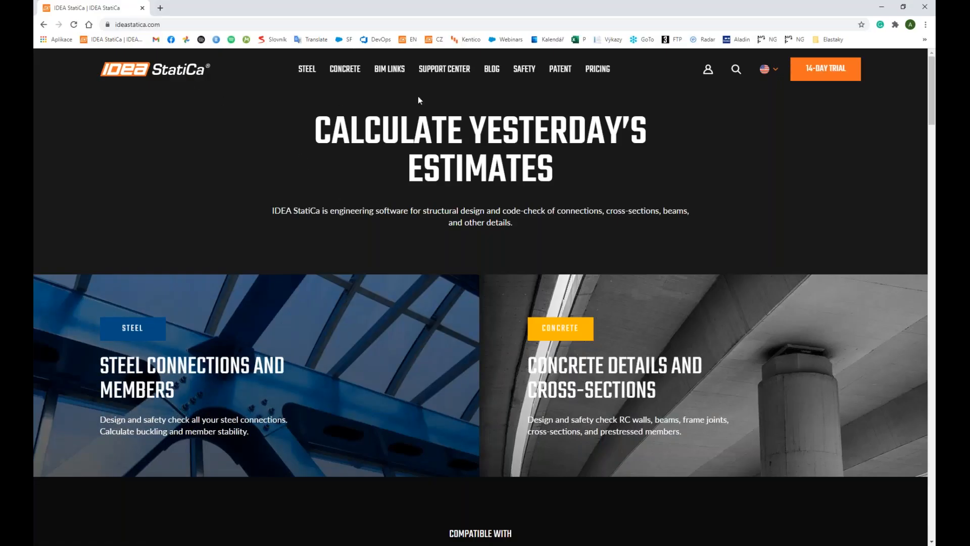
left_click(450, 70)
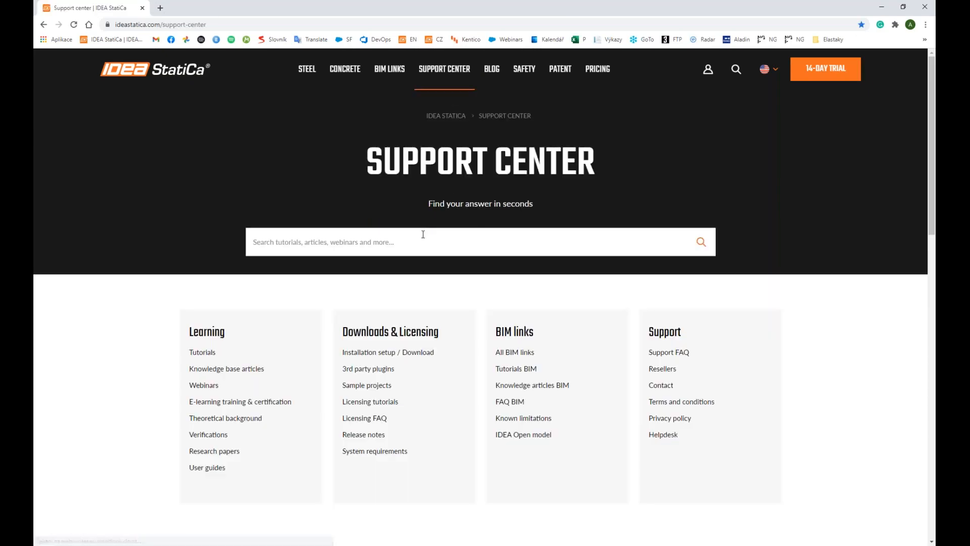
left_click(423, 234)
type("friction")
key("Return")
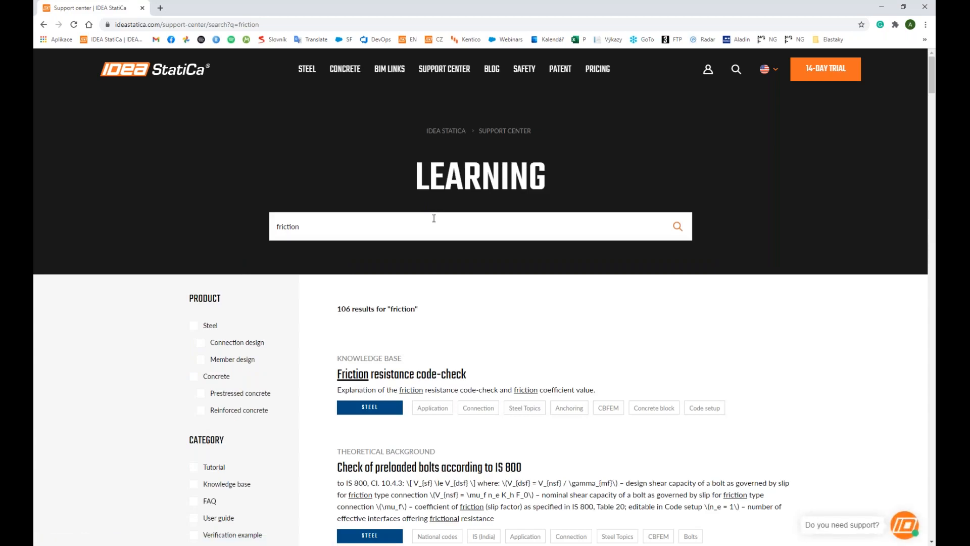
Filter the search results to Steel and Knowledge base, and return to IDEA StatiCa Connection.
scroll(249, 242, "down", 2)
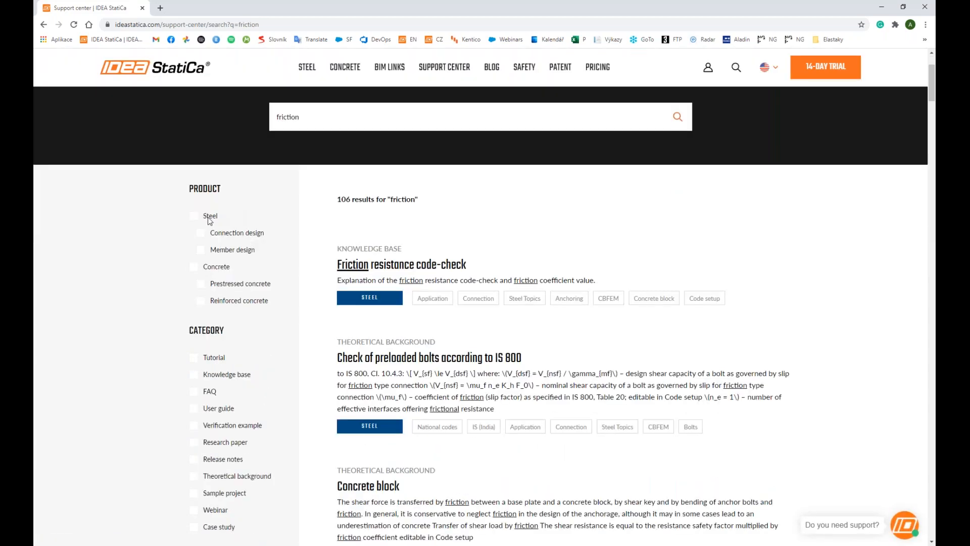
left_click(210, 218)
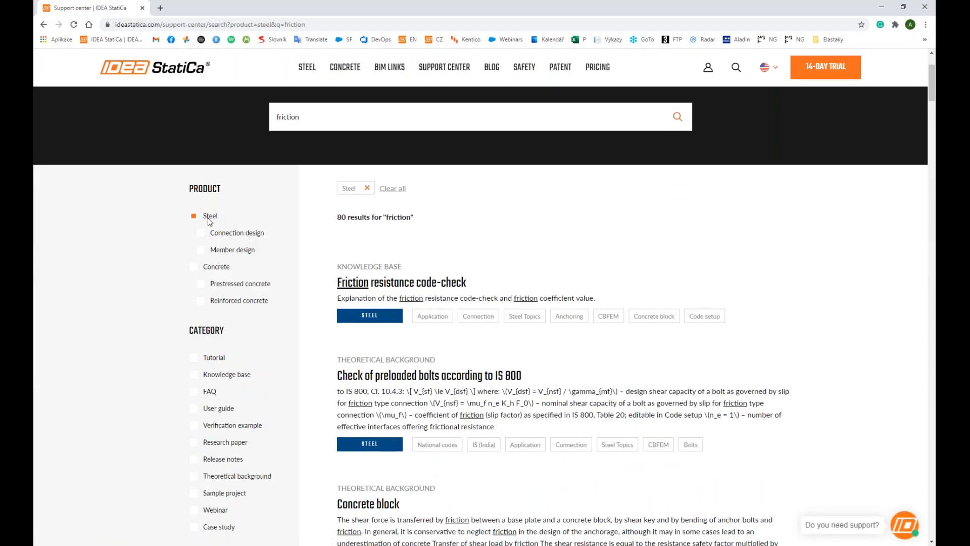
left_click(227, 374)
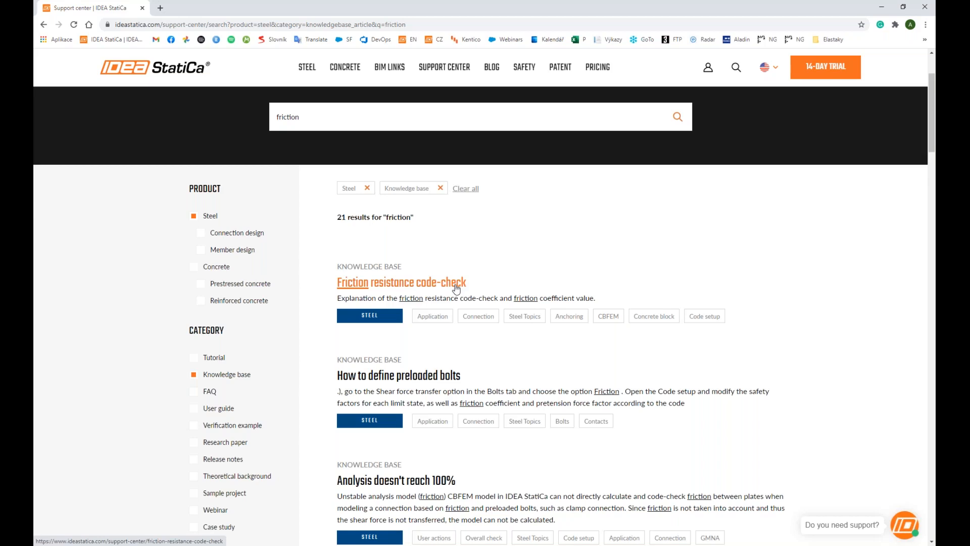
left_click(883, 10)
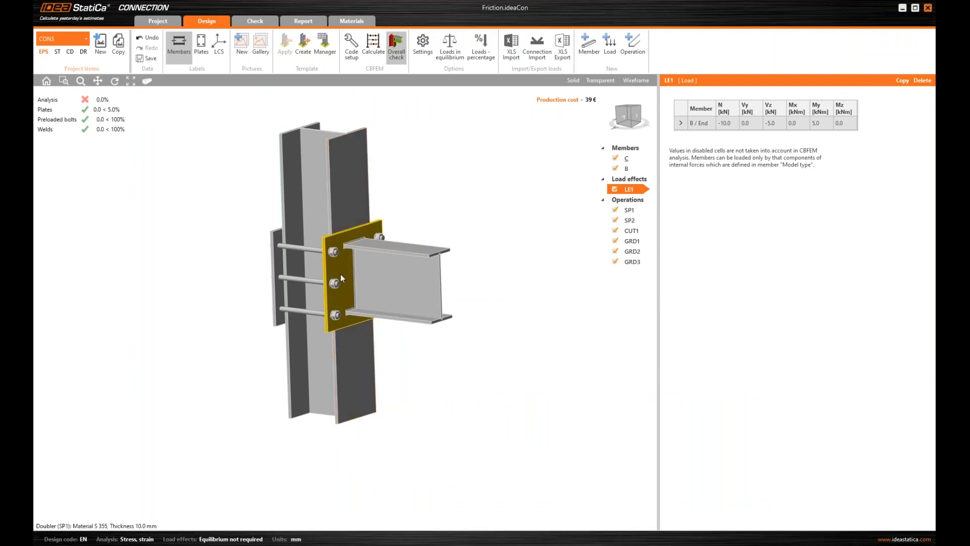
Display the connection as a solid model and view the clamping plate on the column side opposite the beam.
middle_click_drag(357, 324, 359, 343)
right_click_drag(392, 383, 555, 234)
left_click(573, 81)
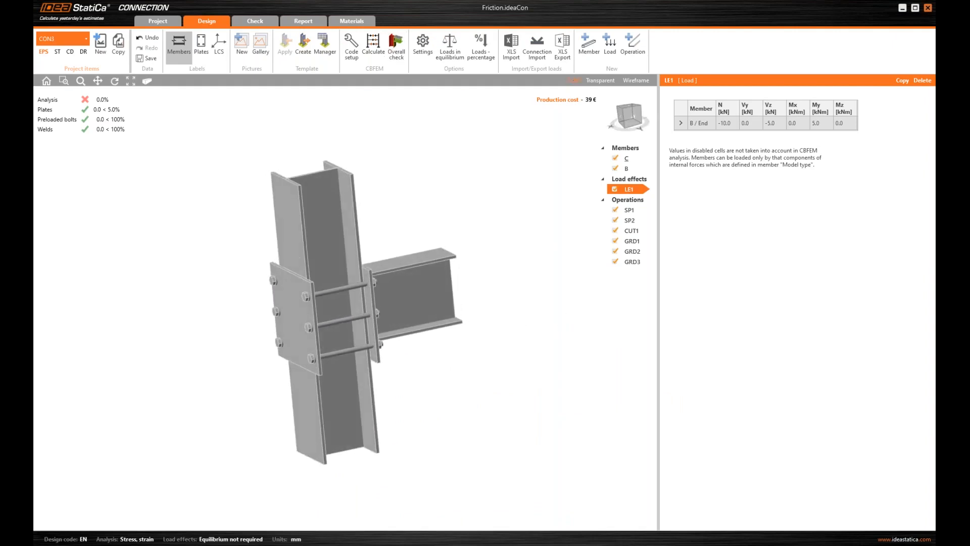
scroll(411, 250, "up", 2)
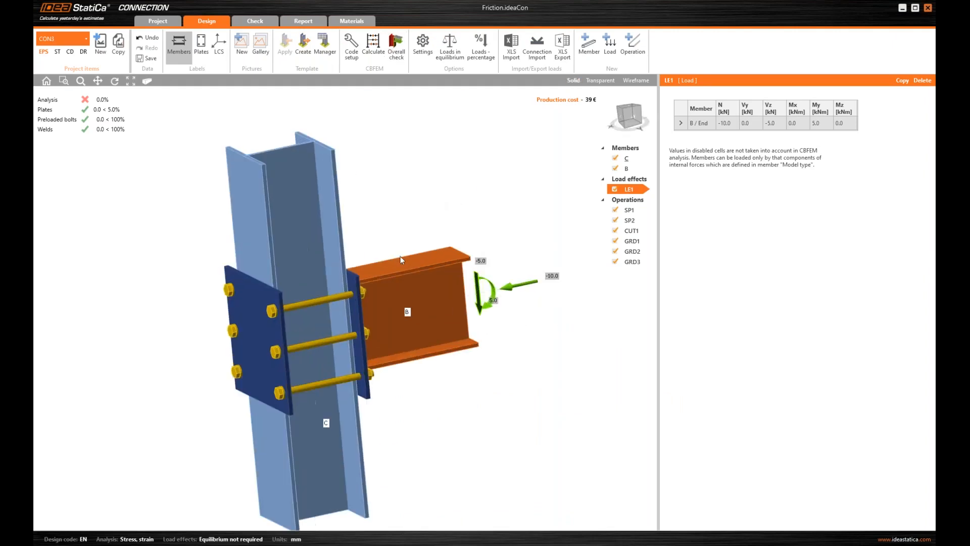
middle_click_drag(355, 216, 377, 208)
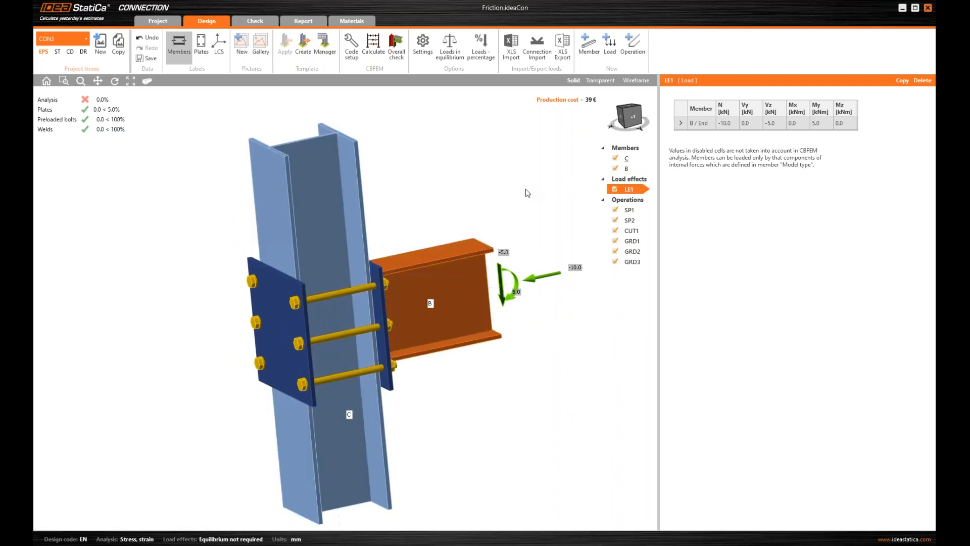
Add a General weld or contact operation with plate SP2 as the first plate and edge index 2.
left_click(640, 45)
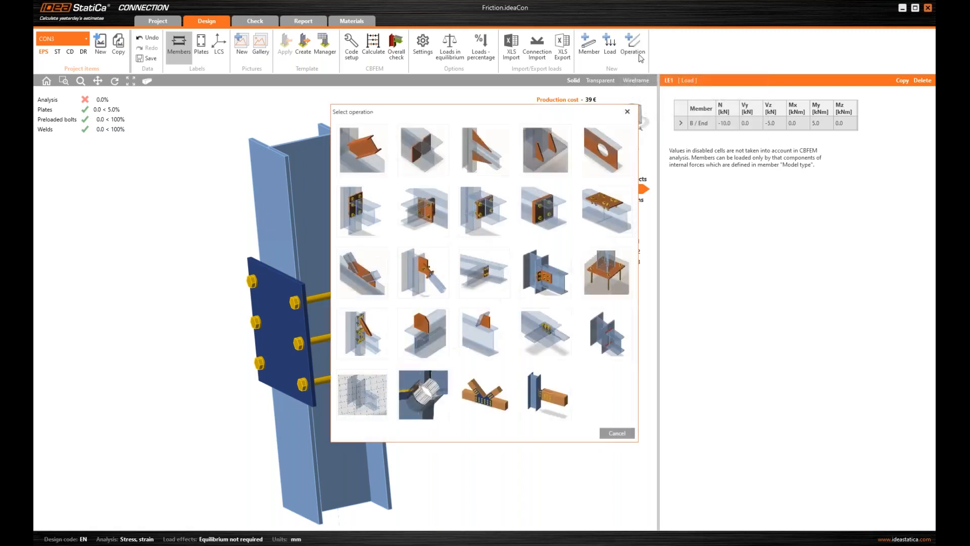
left_click(604, 332)
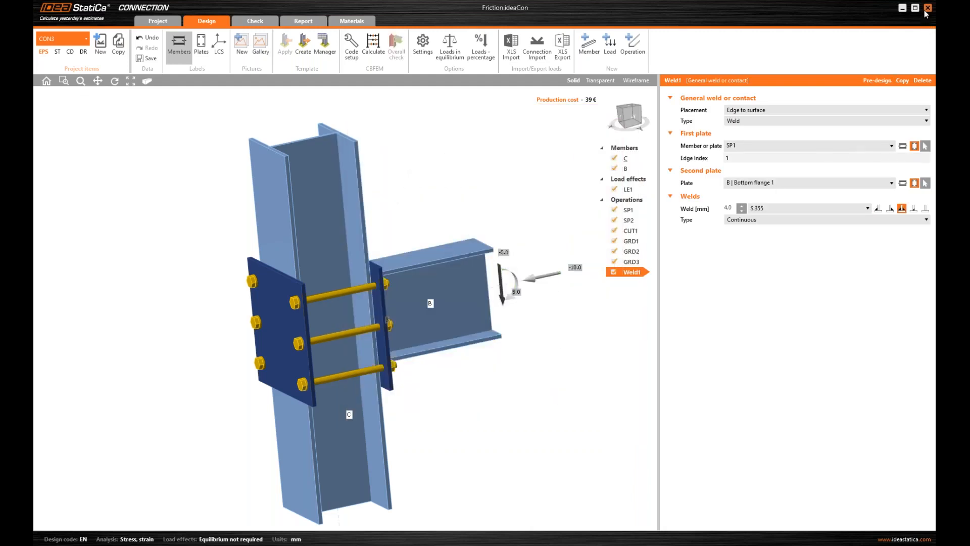
left_click(925, 146)
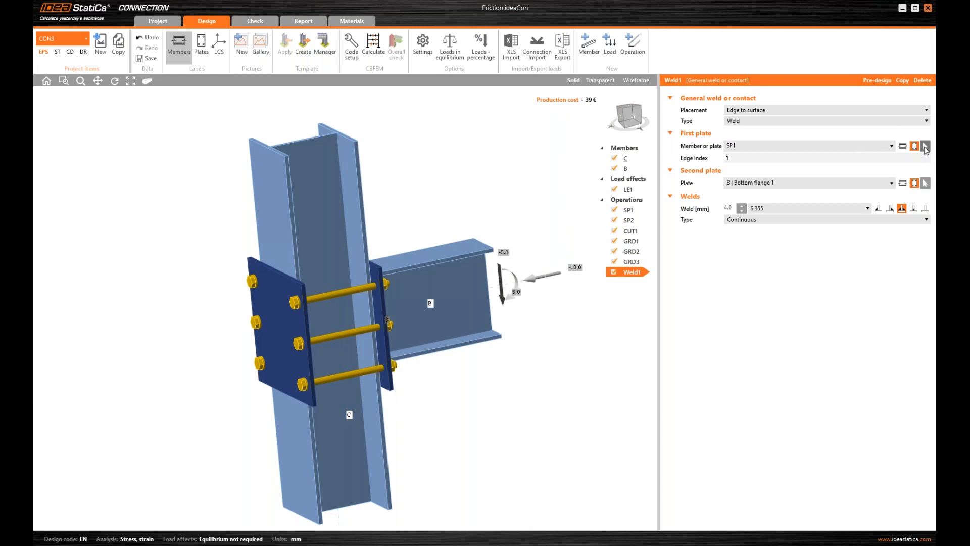
left_click(284, 282)
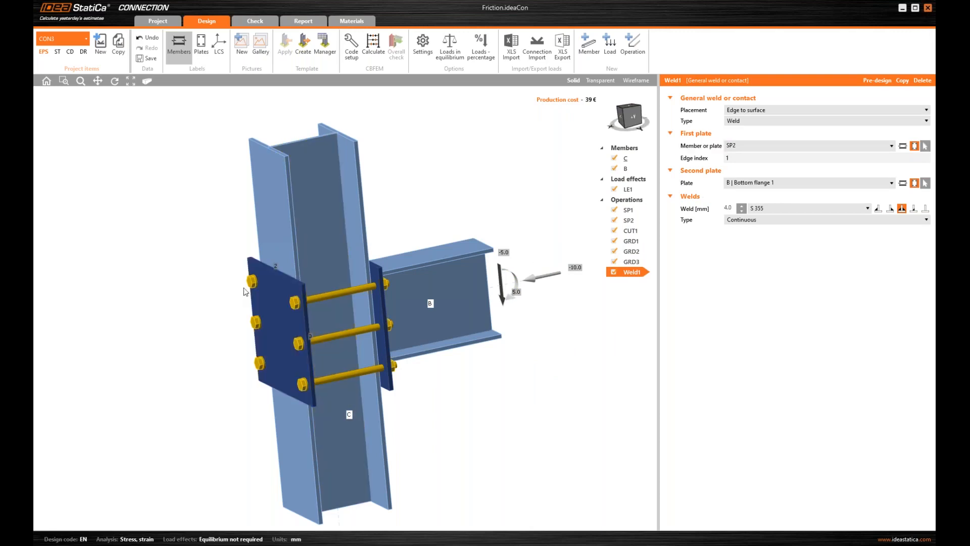
scroll(274, 268, "up", 3)
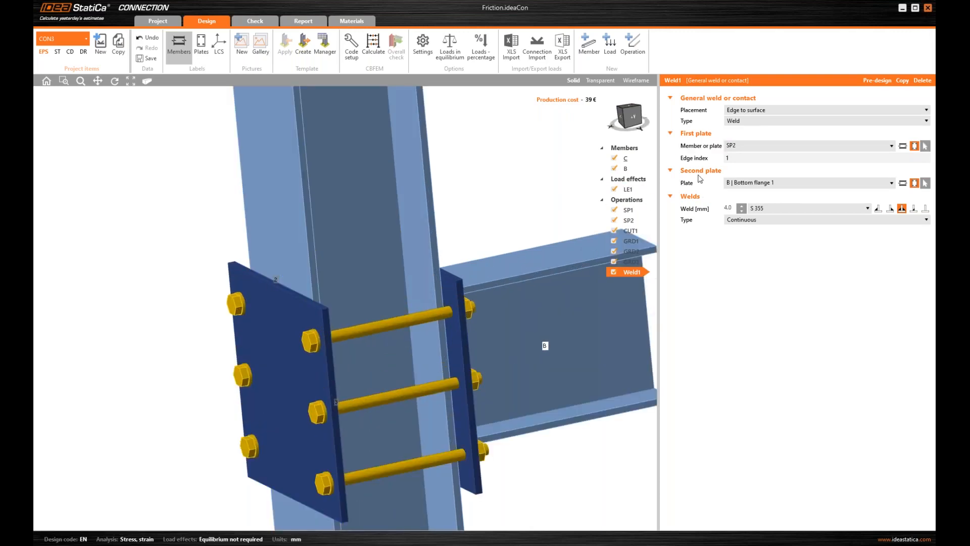
left_click_drag(738, 158, 712, 166)
type("2")
key("Tab")
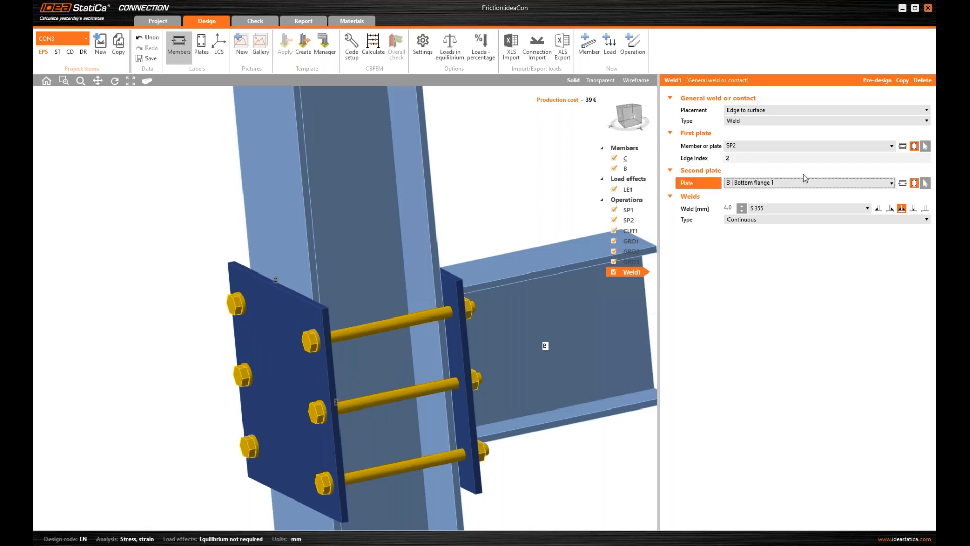
Choose top flange 1 of column C as the weld's second plate.
left_click(925, 183)
left_click(296, 230)
scroll(297, 229, "down", 4)
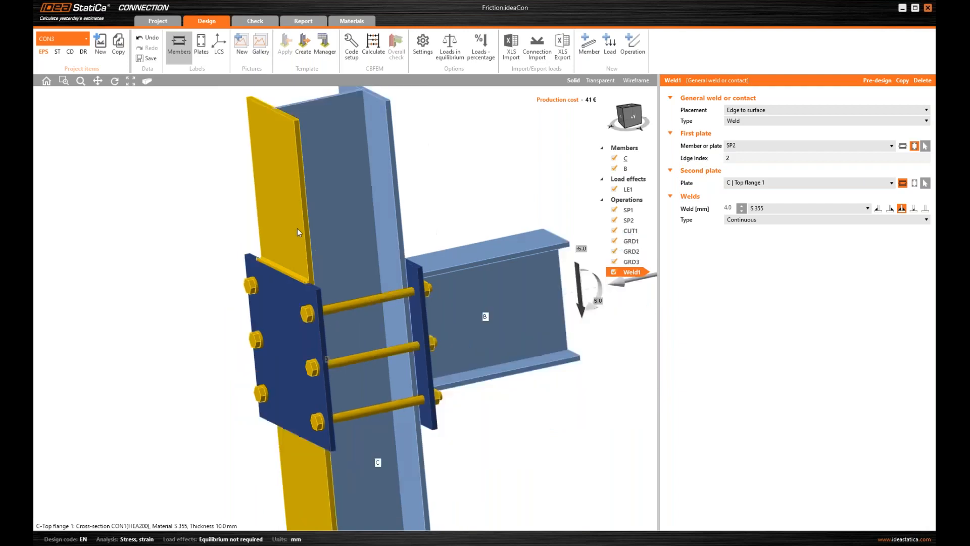
scroll(282, 202, "up", 4)
Set the weld size to 2 mm and make it a one-sided fillet weld.
left_click(902, 209)
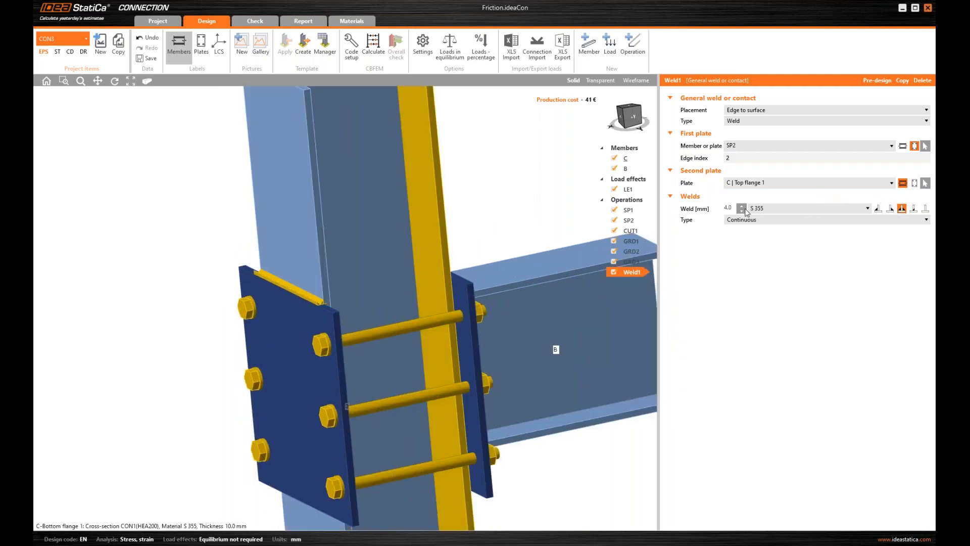
double_click(730, 206)
type("2")
key("Return")
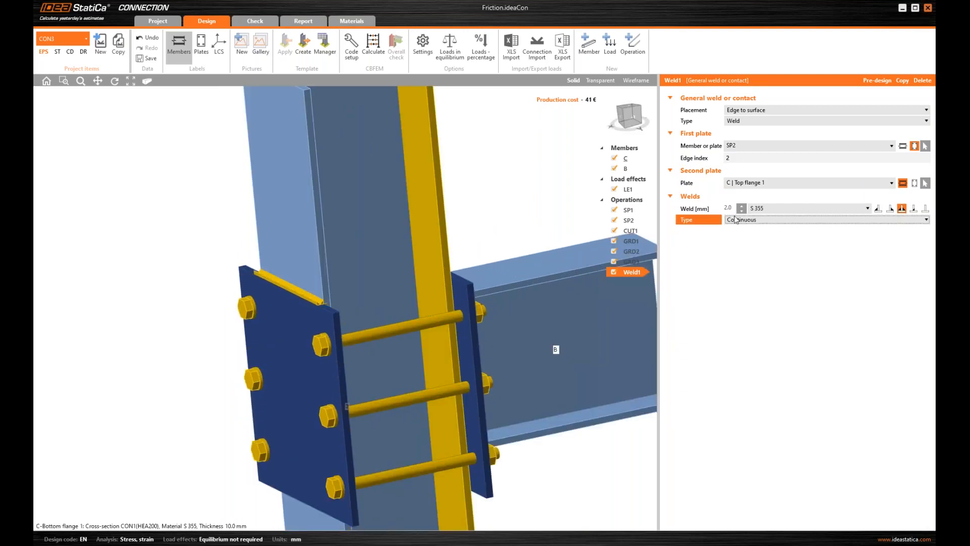
left_click(890, 209)
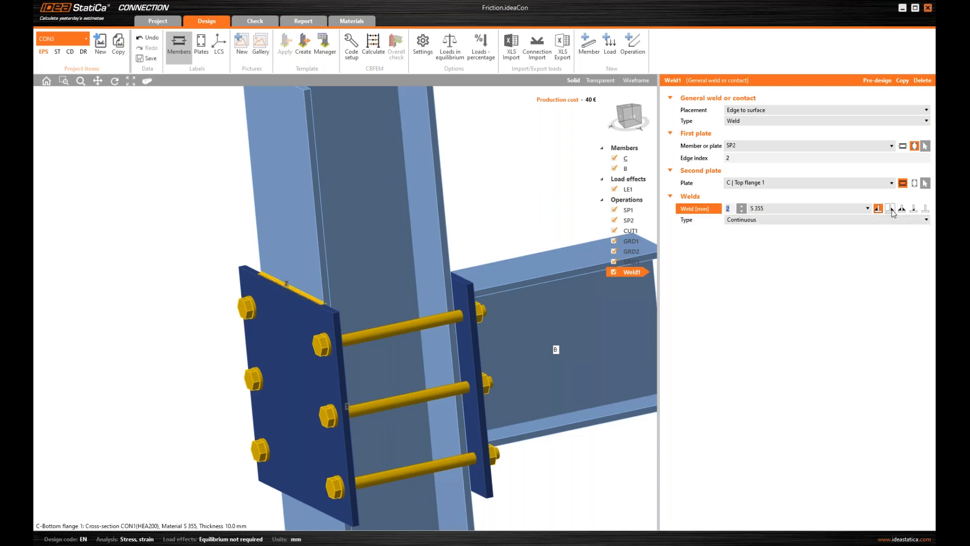
Change the weld type to Partial with Offset 1 of 100 mm and Offset 2 of 80 mm.
scroll(368, 276, "up", 5)
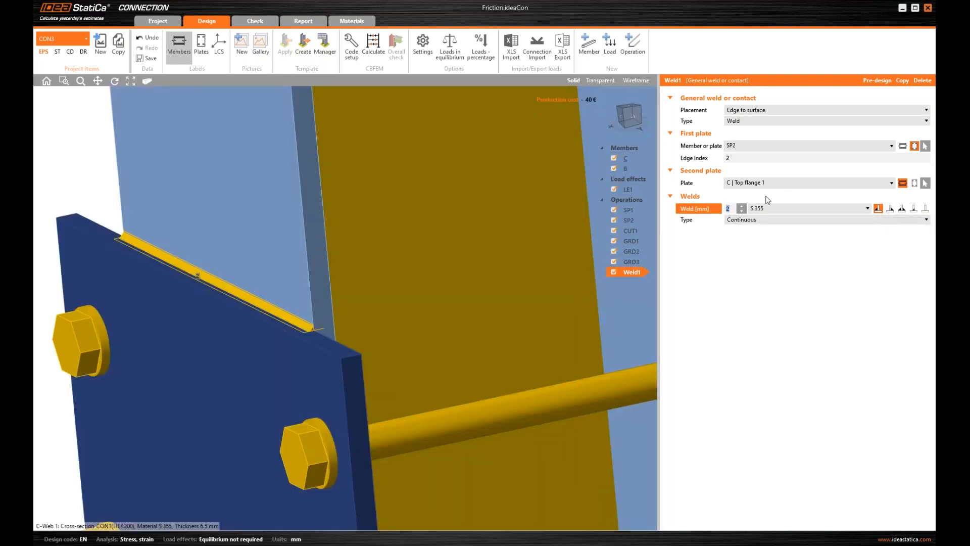
left_click(750, 223)
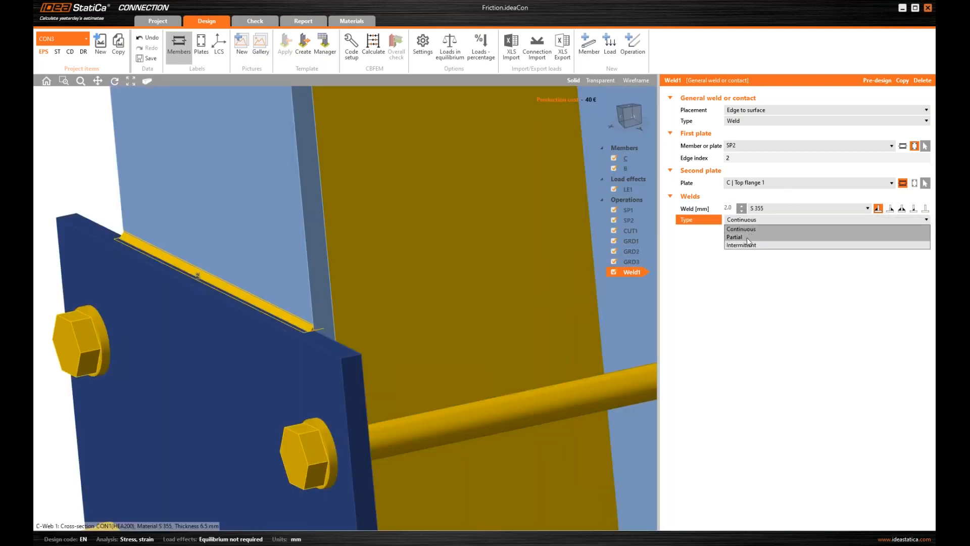
left_click(747, 237)
left_click(746, 231)
type("100")
key("Tab")
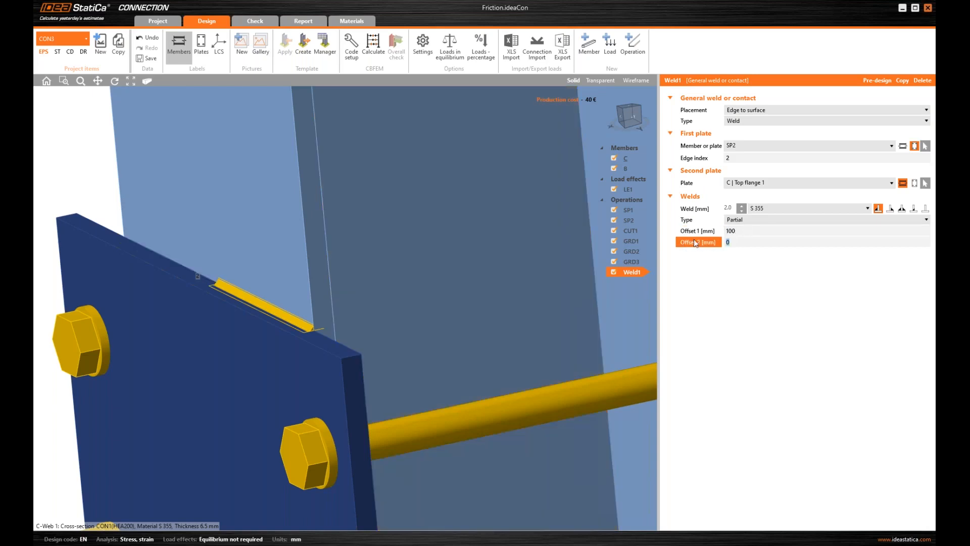
type("80")
key("Tab")
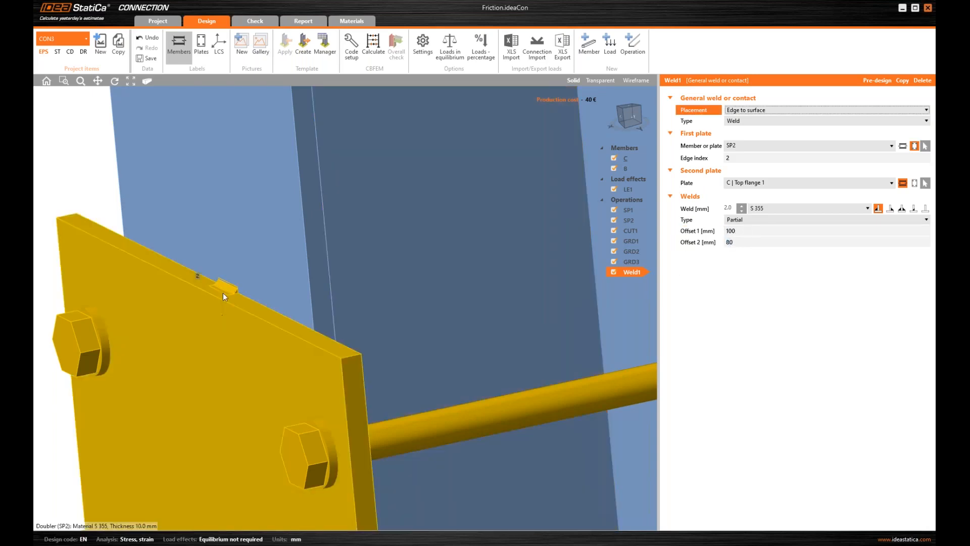
Recalculate the connection with the short partial weld between plate SP2 and the column flange.
scroll(223, 292, "down", 2)
scroll(338, 289, "down", 5)
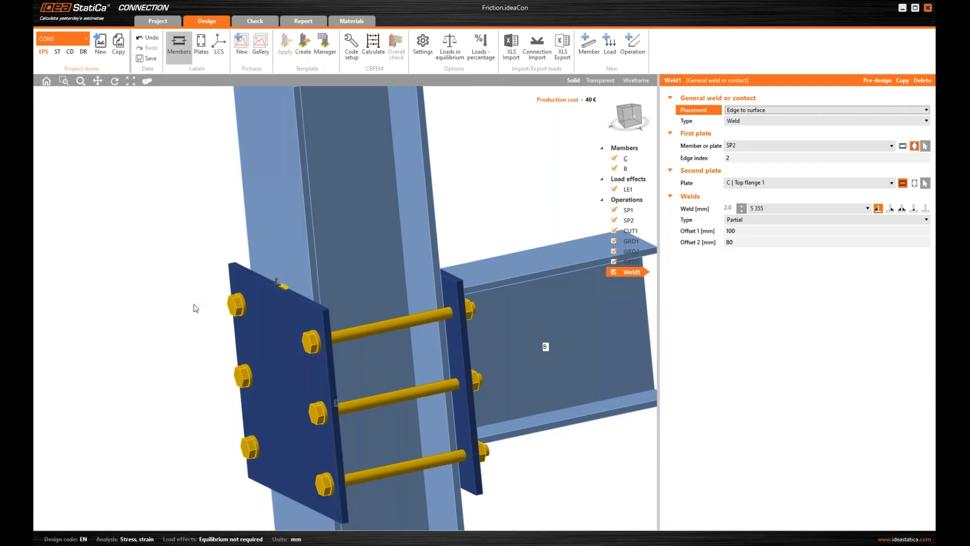
scroll(227, 287, "down", 2)
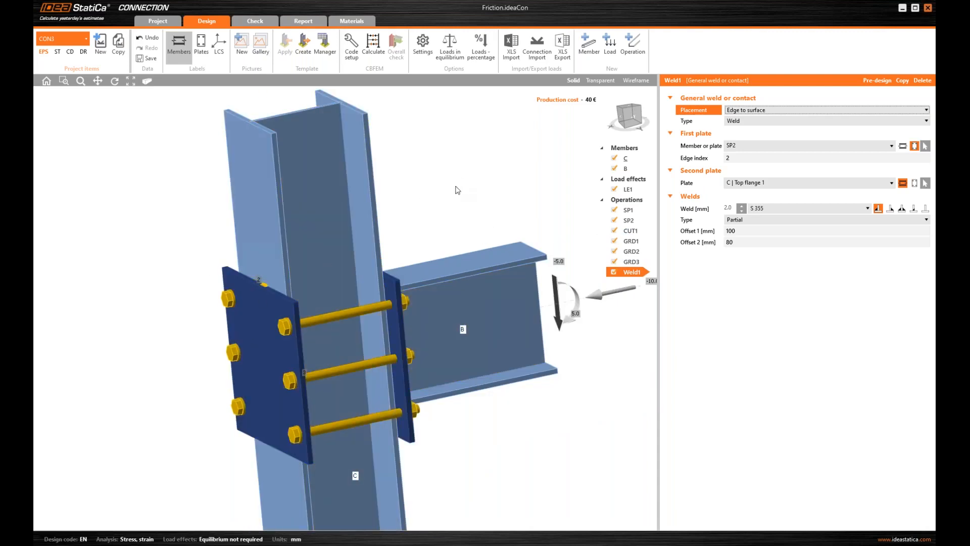
left_click(375, 46)
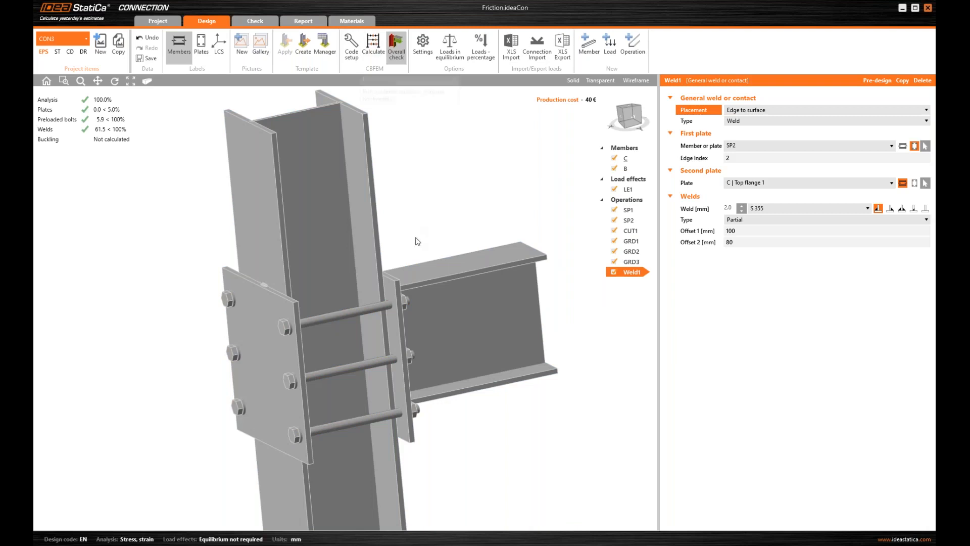
scroll(436, 206, "down", 3)
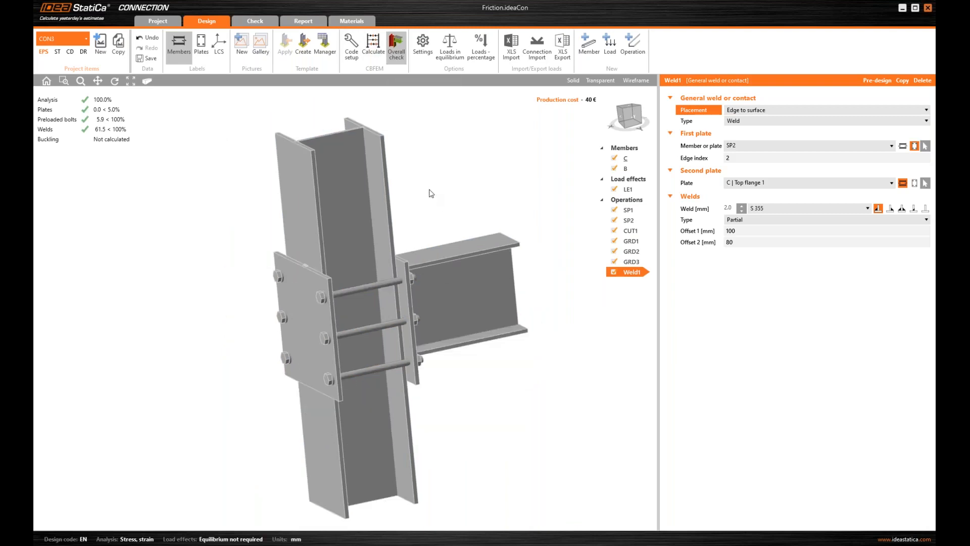
Open the check results and display plastic strain with the finite element mesh and deformed shape.
left_click(266, 25)
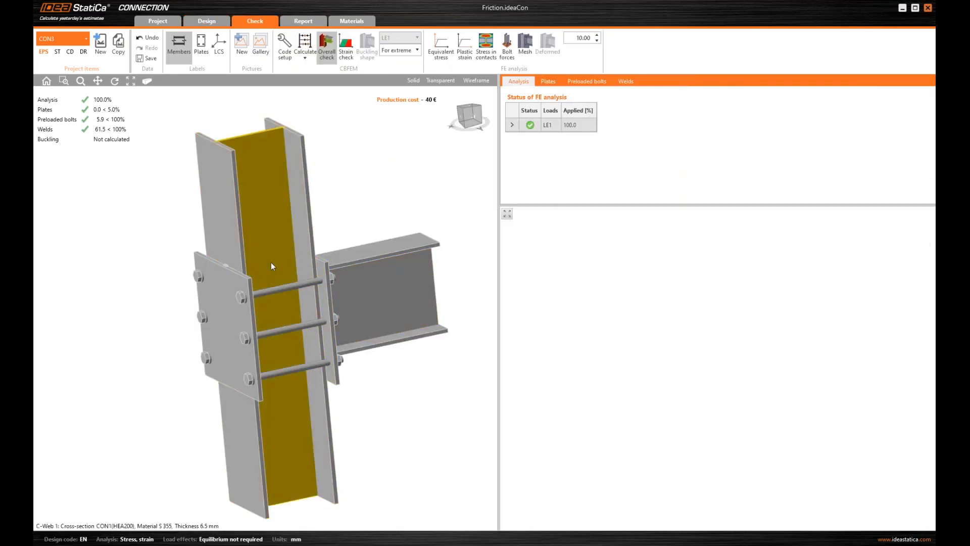
scroll(354, 272, "up", 2)
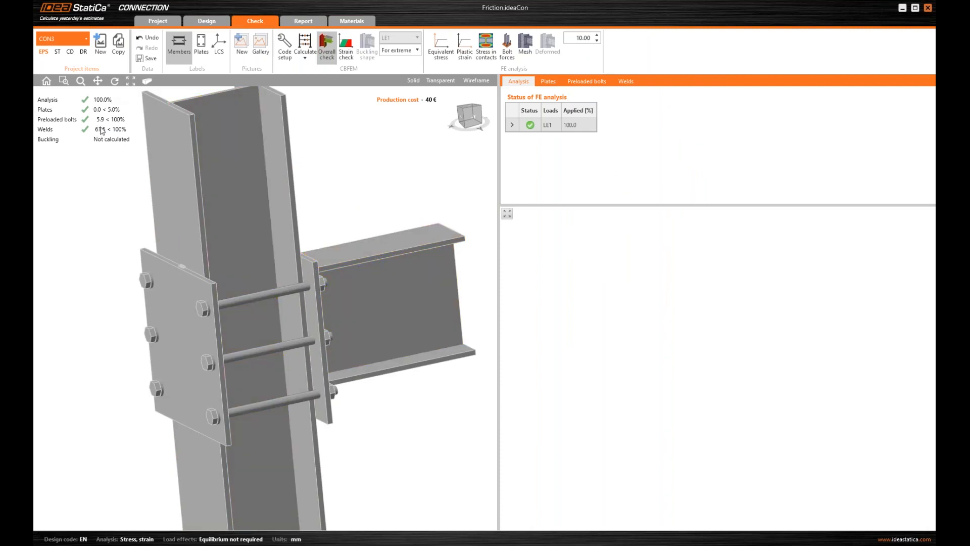
left_click(465, 45)
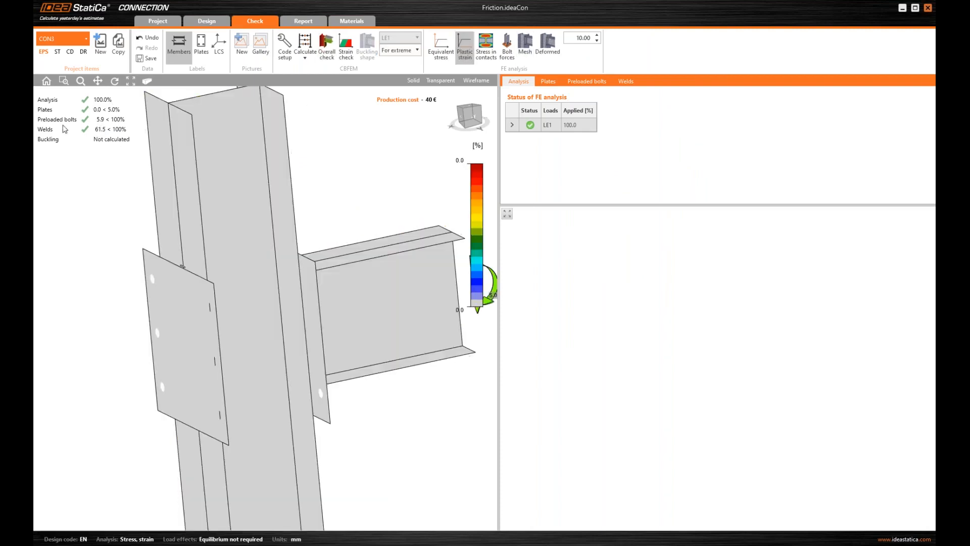
left_click(525, 50)
left_click(548, 48)
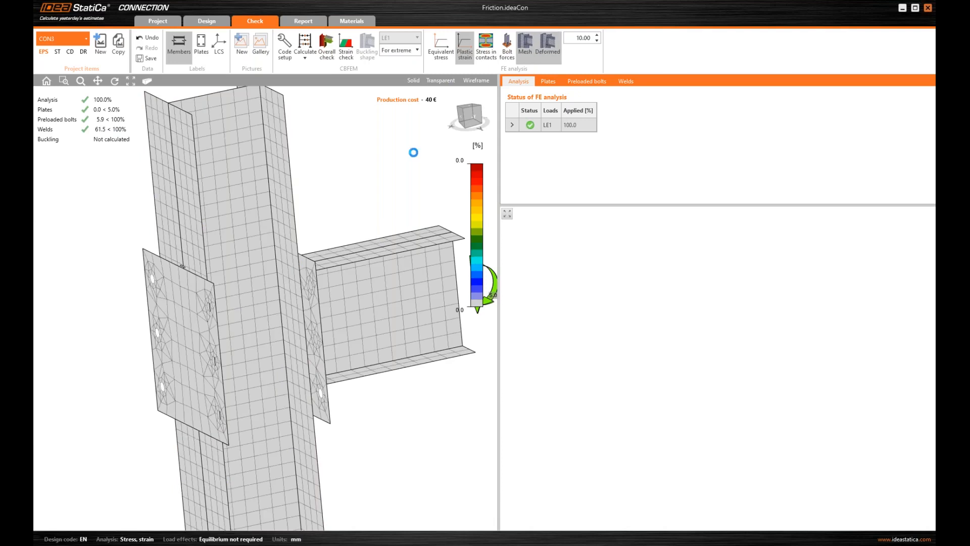
Switch the connection's result display from plastic strain to equivalent stress and inspect the stresses on the members and plates.
scroll(401, 158, "down", 3)
right_click_drag(372, 220, 374, 180)
middle_click_drag(374, 180, 314, 198)
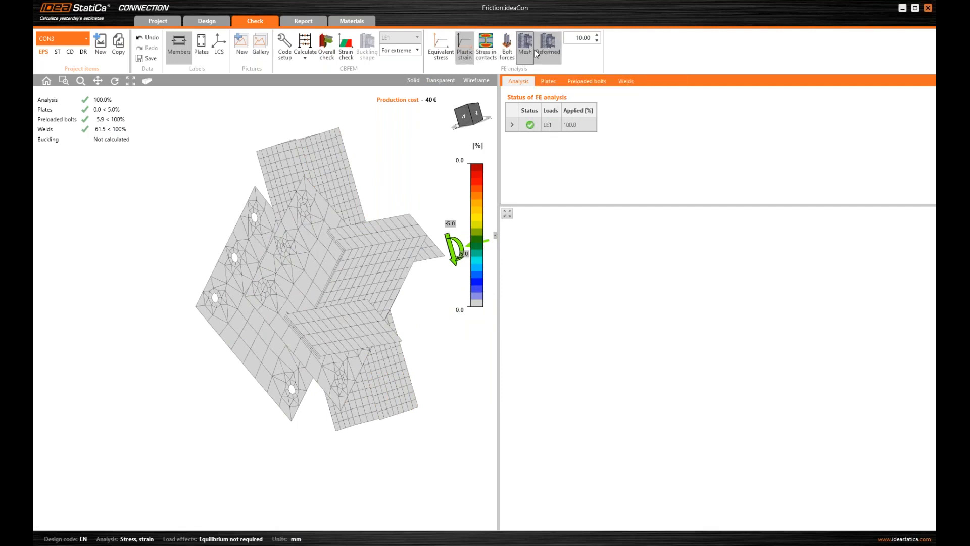
right_click_drag(232, 241, 316, 248)
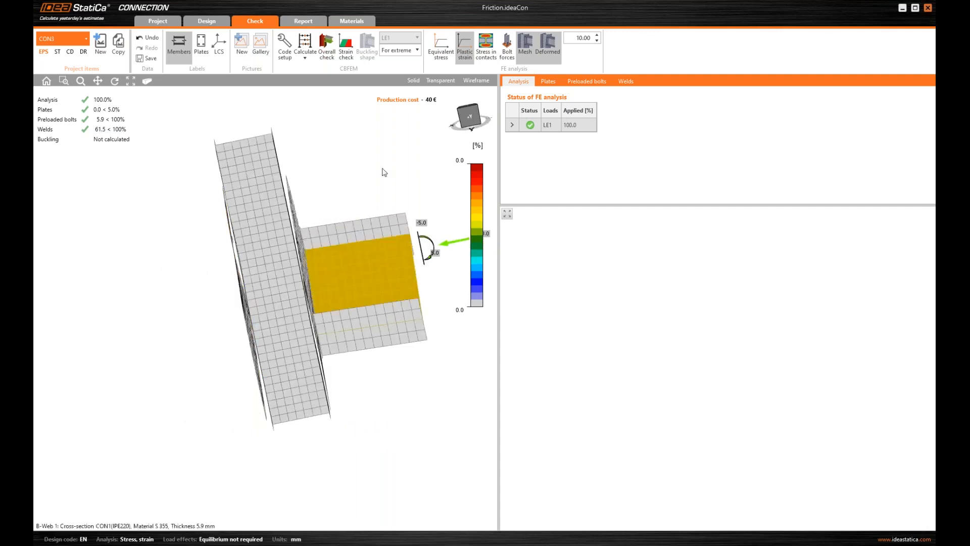
left_click(441, 47)
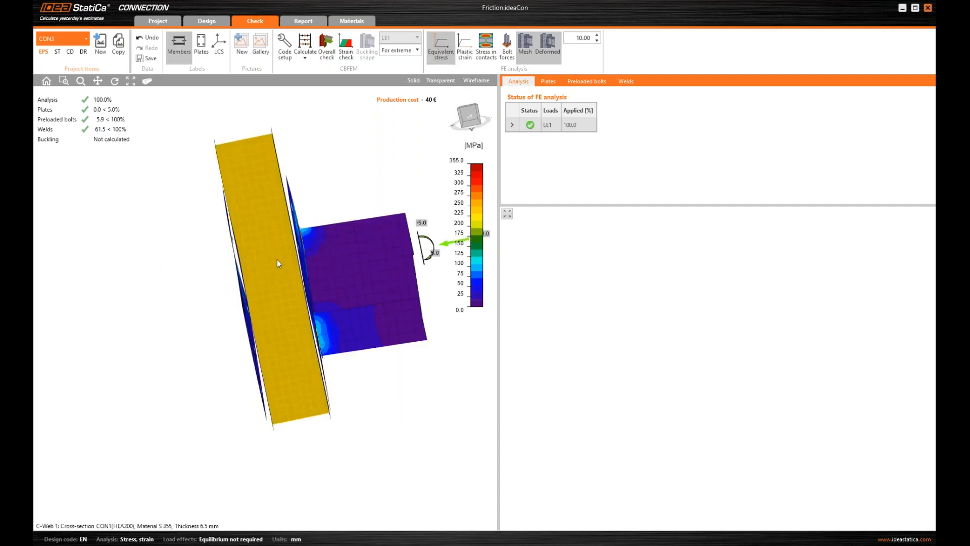
right_click_drag(262, 268, 335, 254)
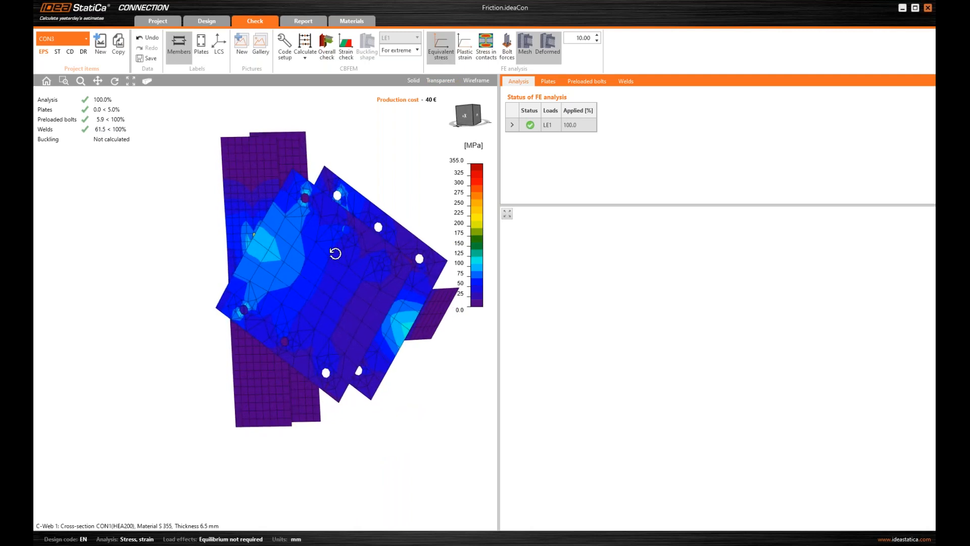
Set the scale factor of the deformed shape to 2.00.
double_click(583, 40)
type("2")
key("Return")
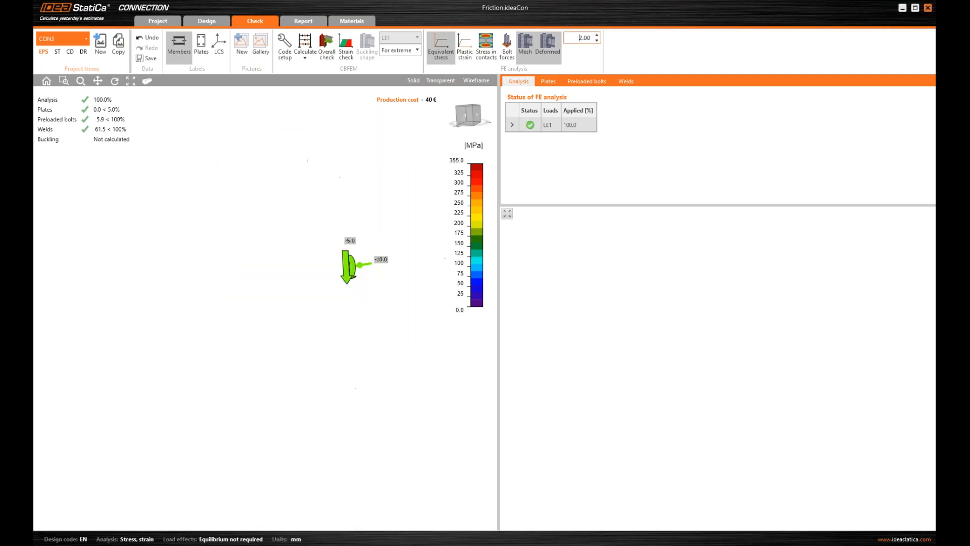
Examine the equivalent stress around the small weld, the clamping plates and the column from several sides.
mouse_move(309, 270)
right_mouse_down()
mouse_move(288, 278)
mouse_move(299, 277)
right_mouse_up()
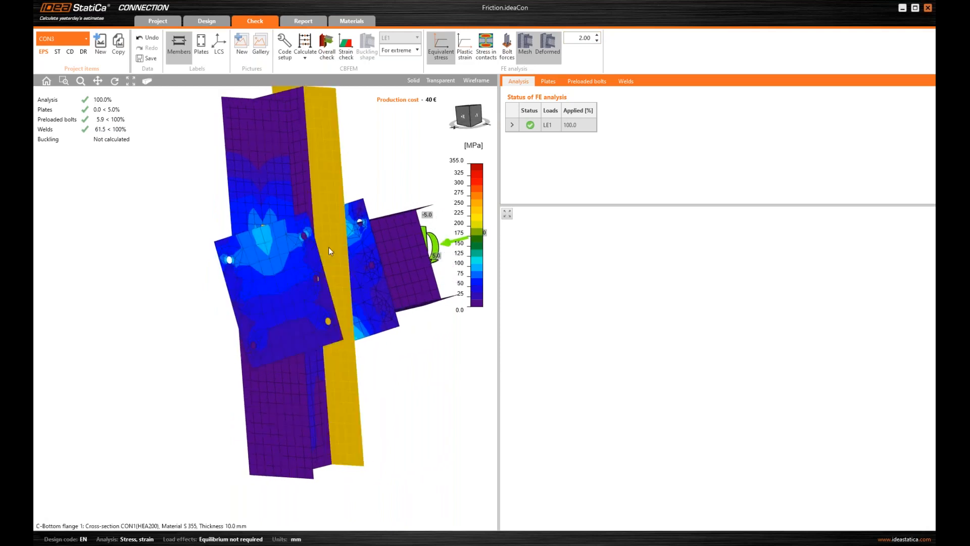
scroll(245, 221, "up", 5)
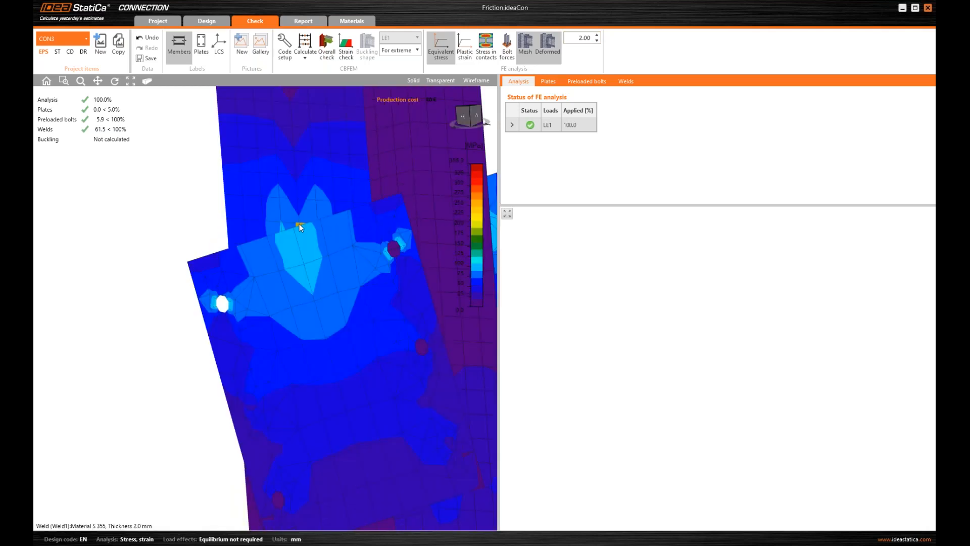
scroll(299, 223, "down", 5)
right_click_drag(302, 237, 348, 225)
scroll(347, 223, "up", 5)
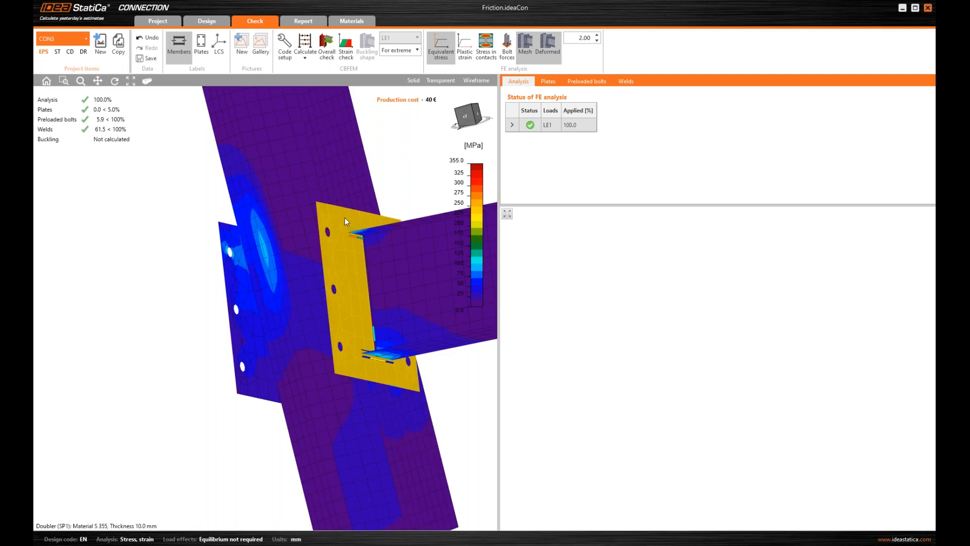
scroll(350, 220, "down", 2)
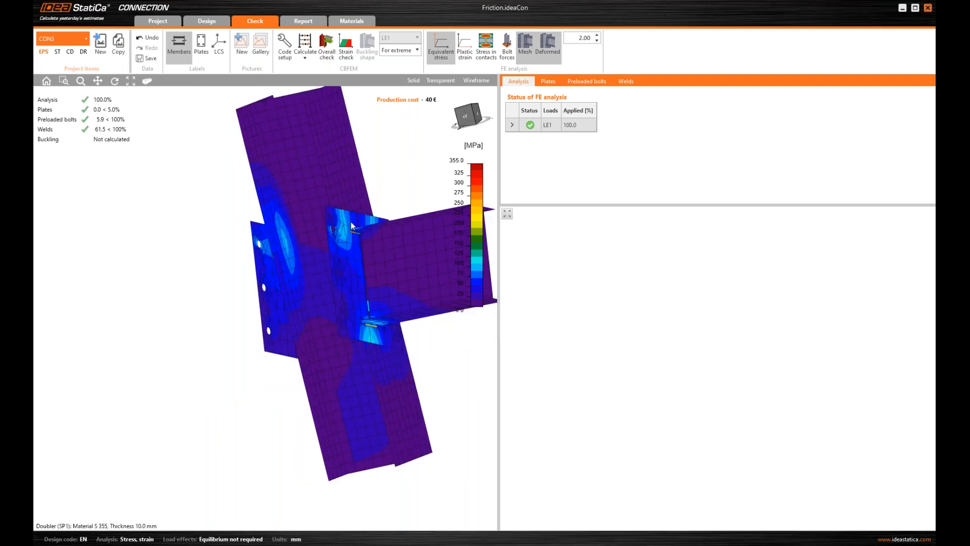
right_click_drag(351, 238, 392, 239)
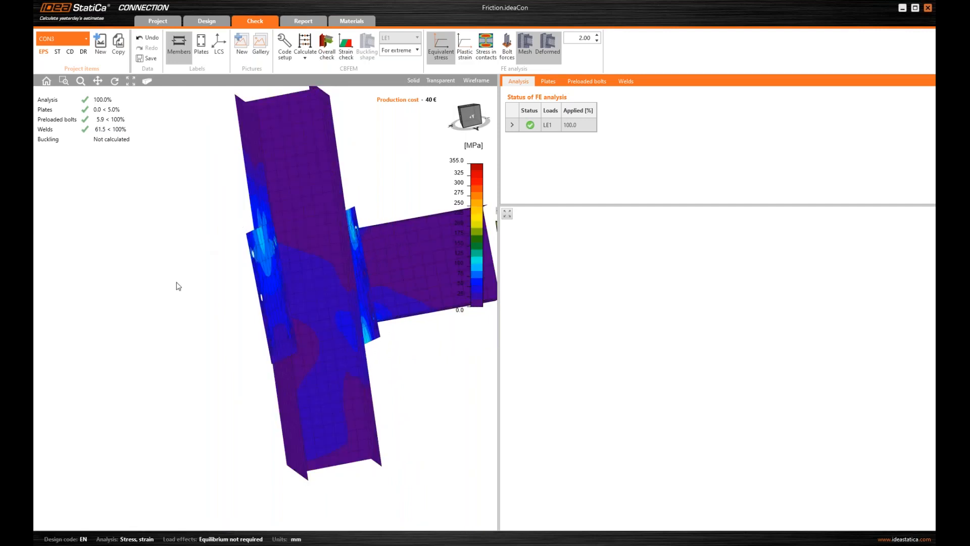
right_click_drag(195, 288, 233, 286)
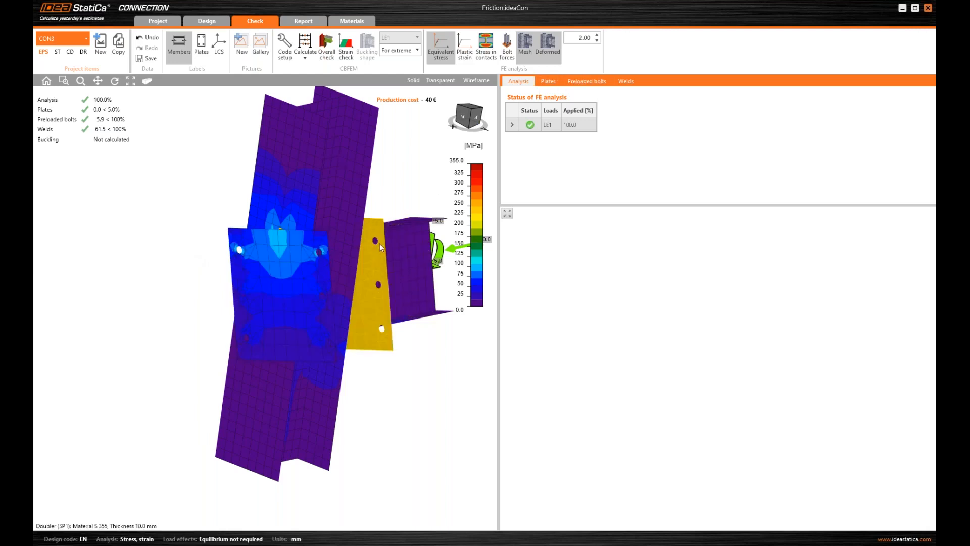
Open the preloaded bolt check results and compare them with the stresses on the deformed connection.
left_click(590, 84)
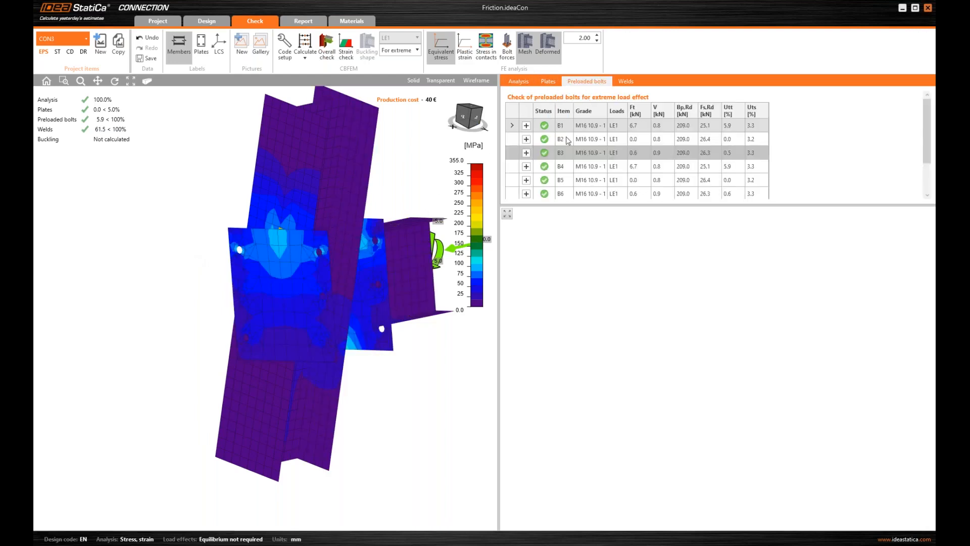
right_click_drag(382, 378, 288, 363)
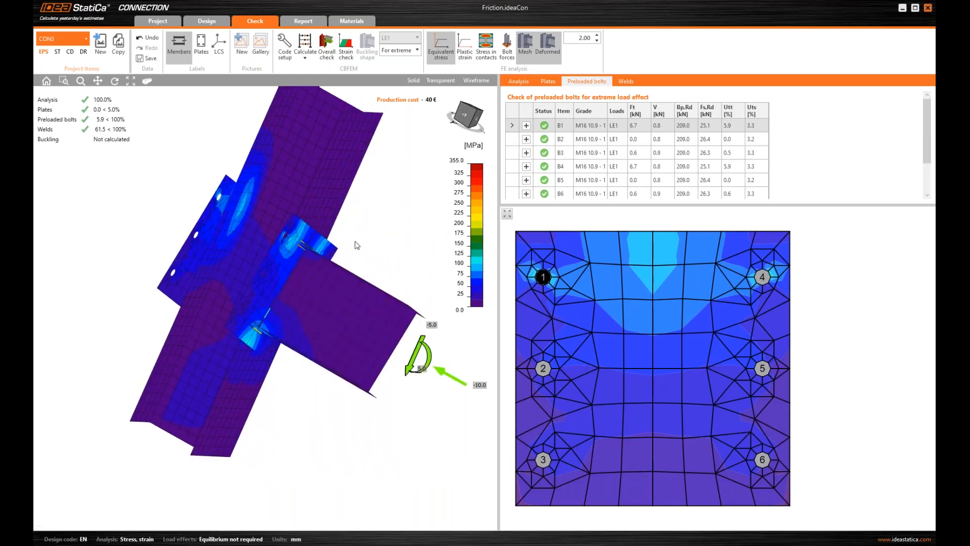
right_click_drag(368, 232, 349, 237)
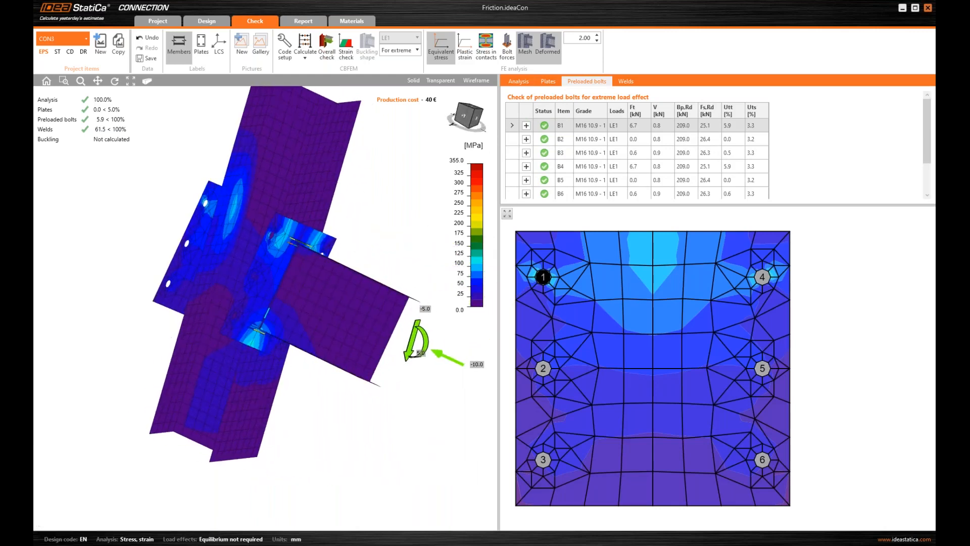
right_click_drag(314, 241, 189, 183)
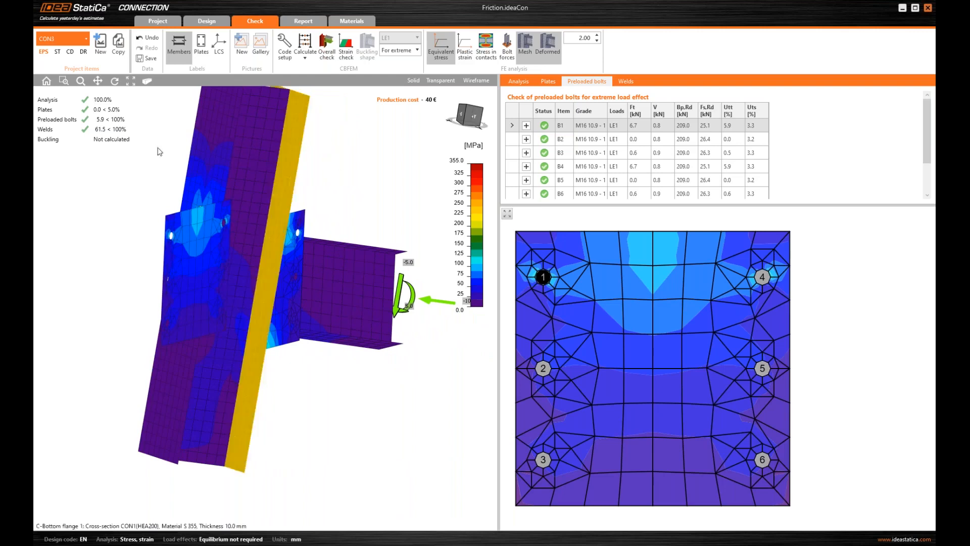
Copy the connection as a new project item and return to its design model, viewed with the column lying horizontally.
left_click(119, 51)
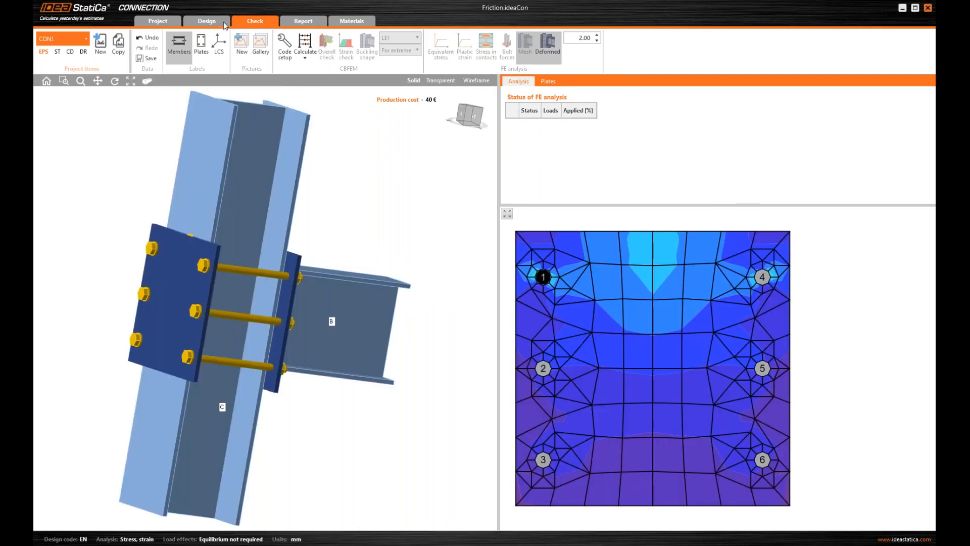
left_click(206, 21)
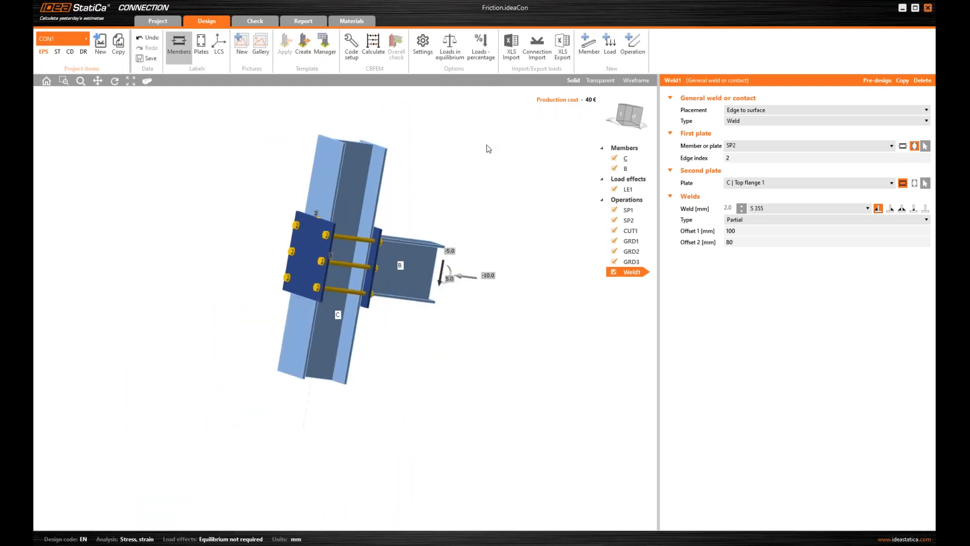
right_click_drag(433, 134, 509, 193)
right_click_drag(491, 158, 482, 151)
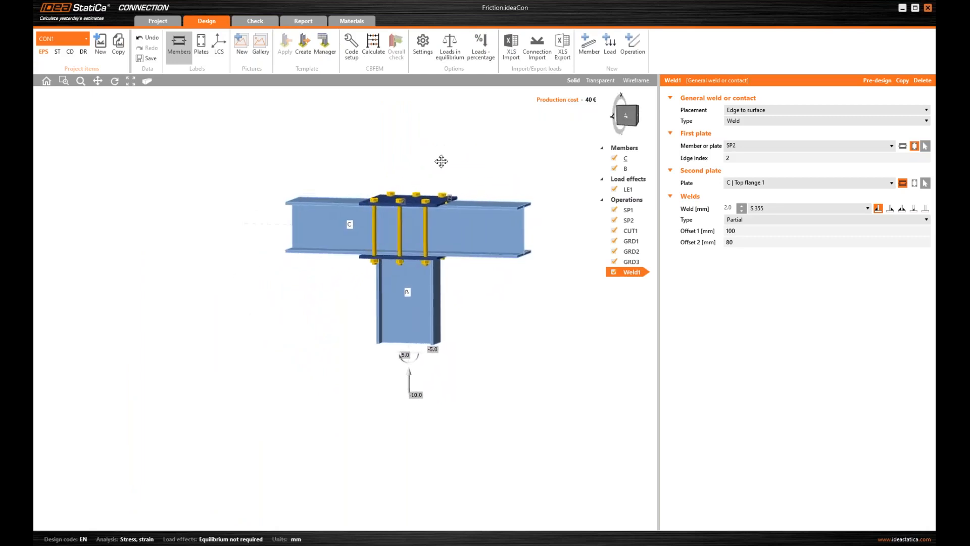
scroll(481, 151, "up", 3)
middle_click_drag(468, 184, 397, 197)
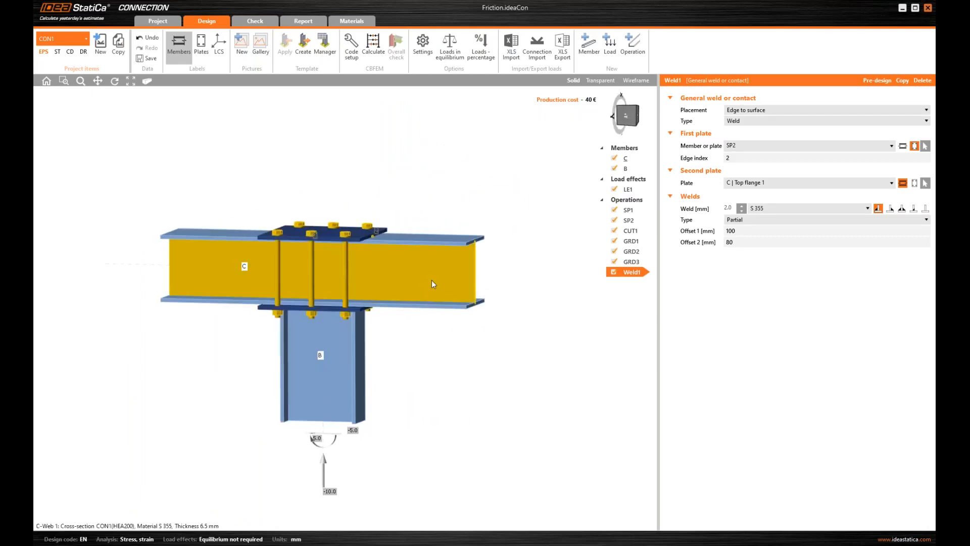
scroll(417, 278, "up", 2)
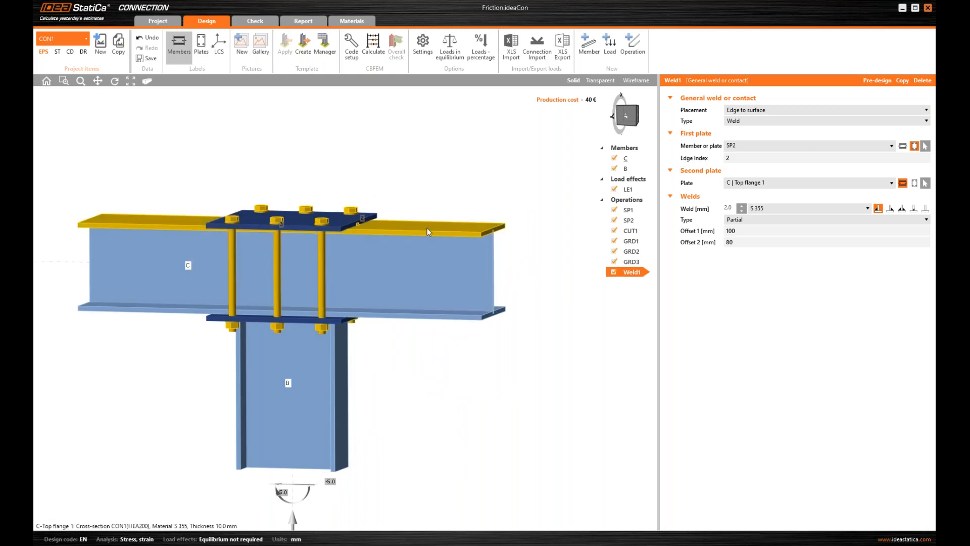
middle_click_drag(411, 268, 441, 253)
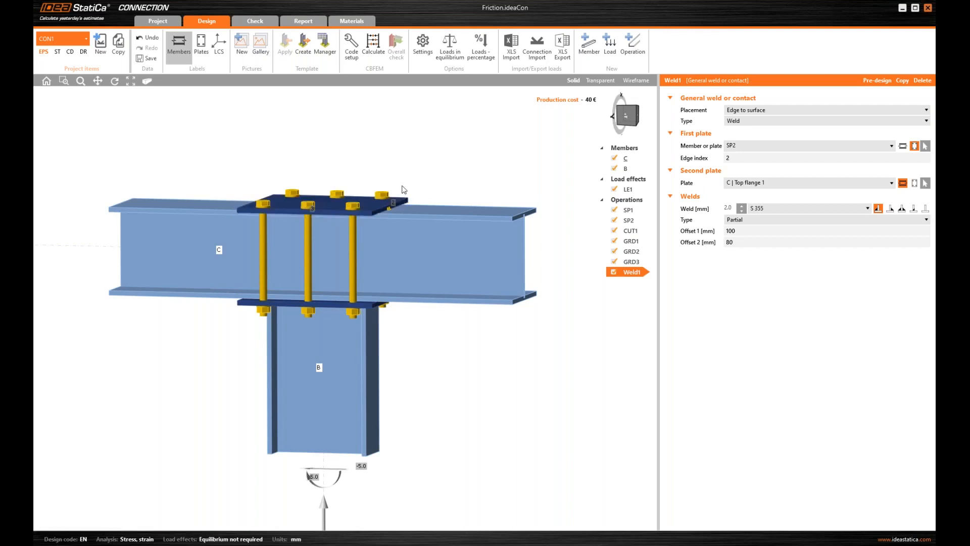
Define load effect LE1 on the end of member B with axial force N of 100 kN and all other components zero.
left_click(628, 189)
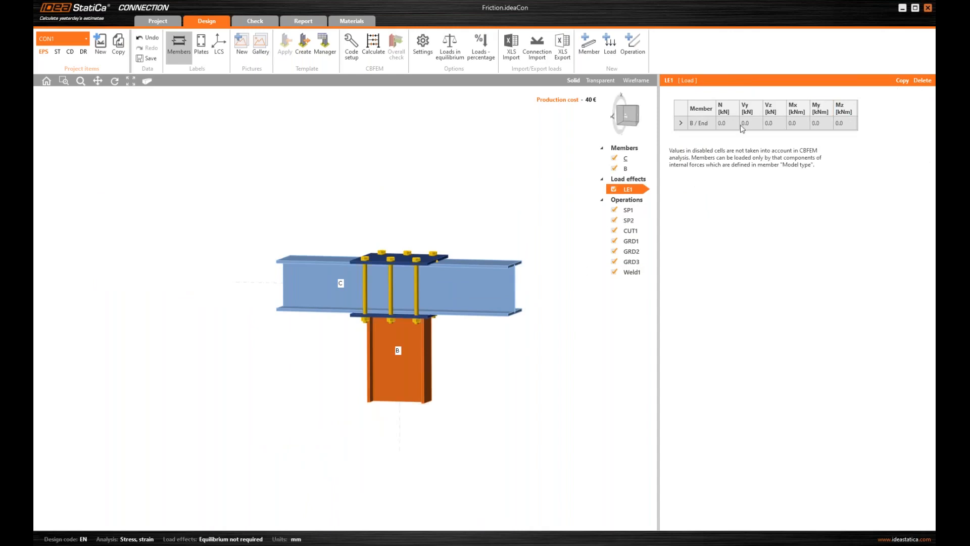
left_click(727, 123)
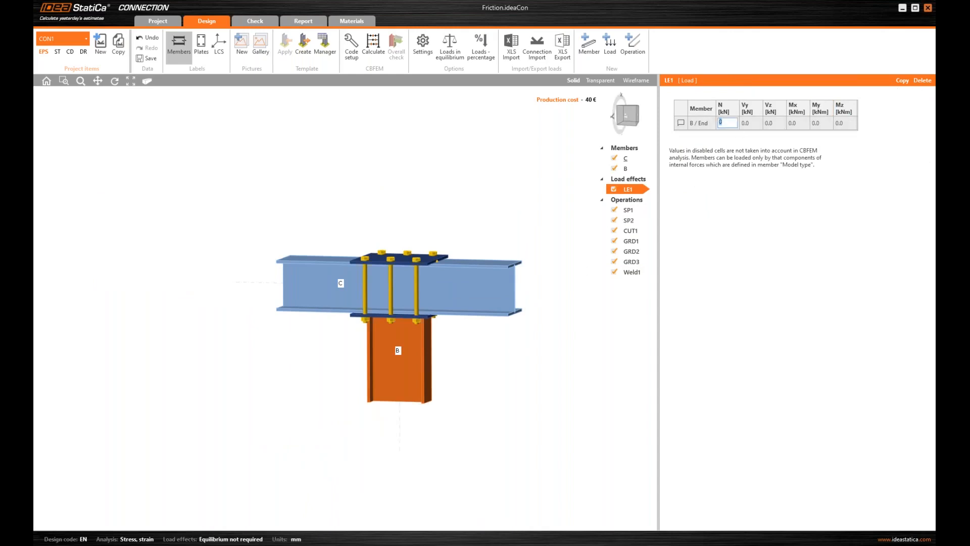
key("Tab")
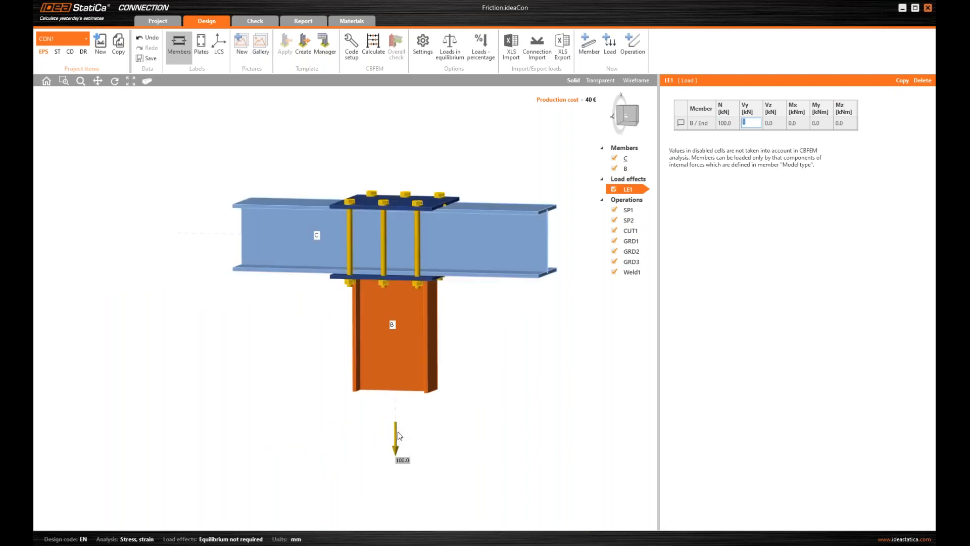
middle_click_drag(471, 308, 399, 316)
right_click_drag(399, 316, 390, 319)
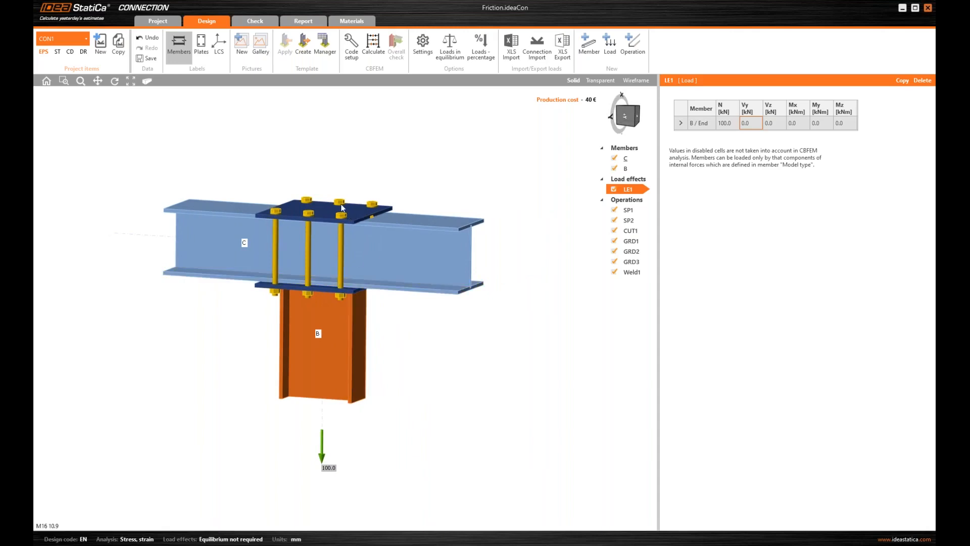
Review the contact operations GRD2 and GRD3 between plates SP1 and SP2 and the column flanges, using the transparent view.
scroll(333, 272, "up", 3)
scroll(341, 238, "up", 2)
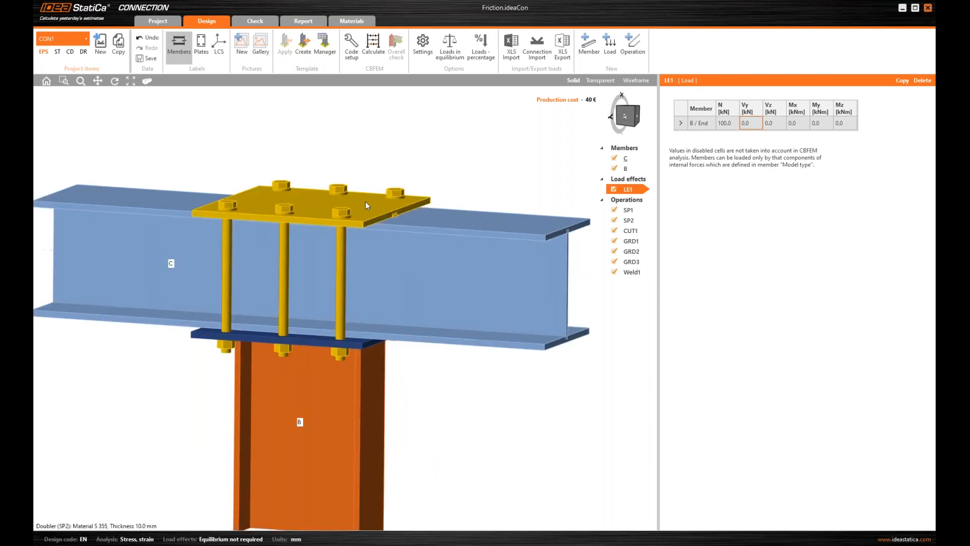
left_click(344, 214)
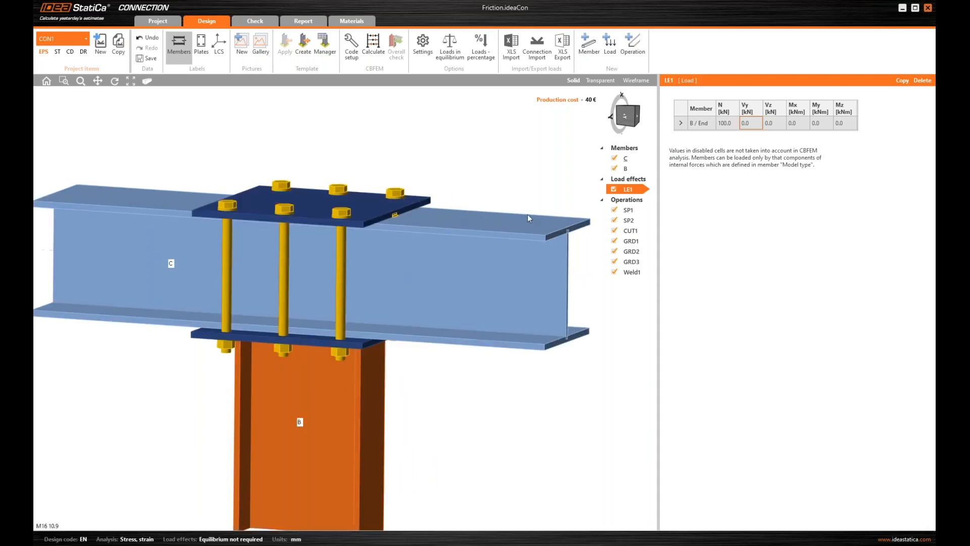
left_click(638, 254)
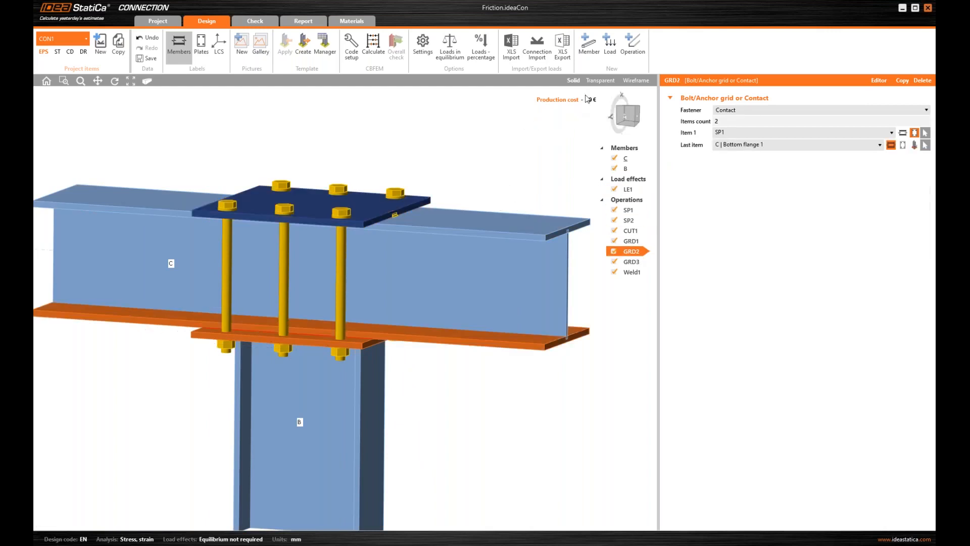
left_click(601, 80)
right_click_drag(487, 158, 472, 176)
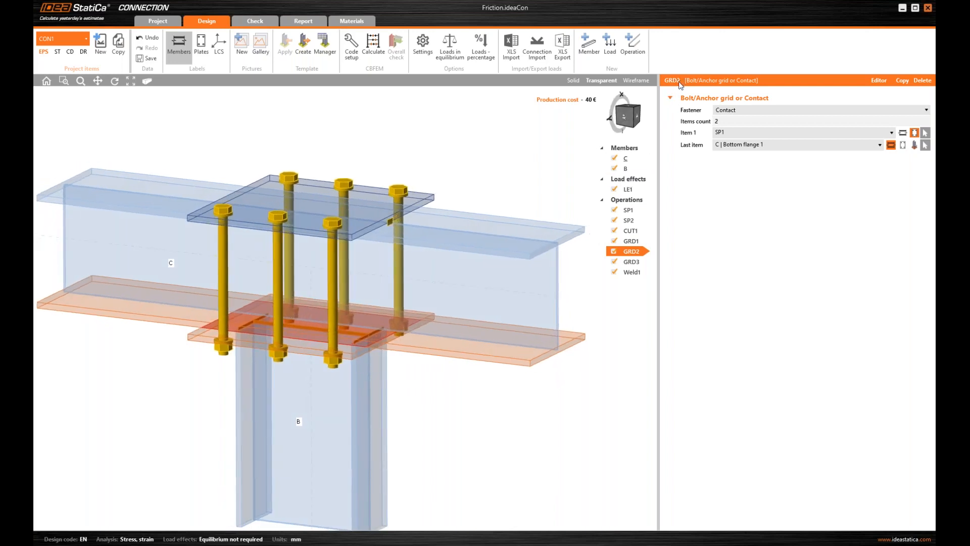
left_click(734, 111)
left_click(733, 110)
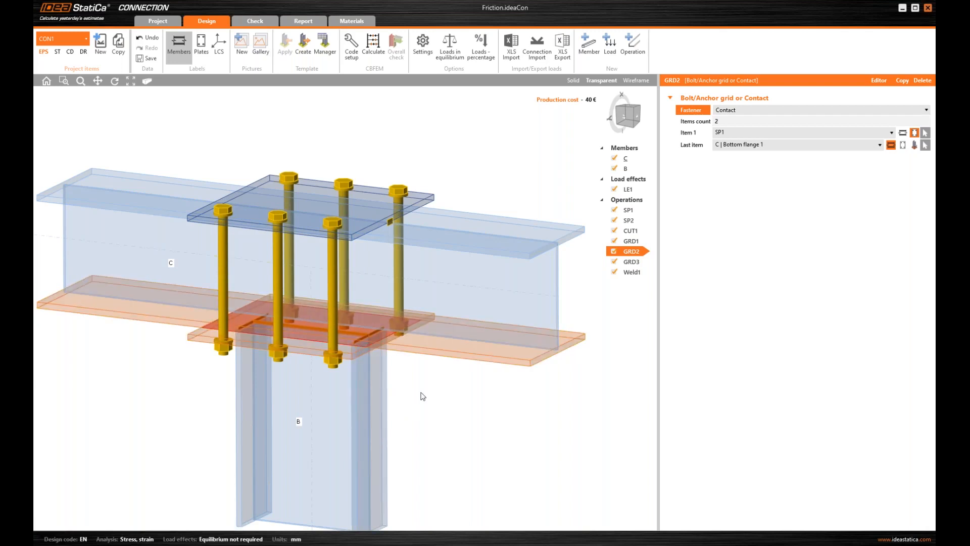
left_click(633, 261)
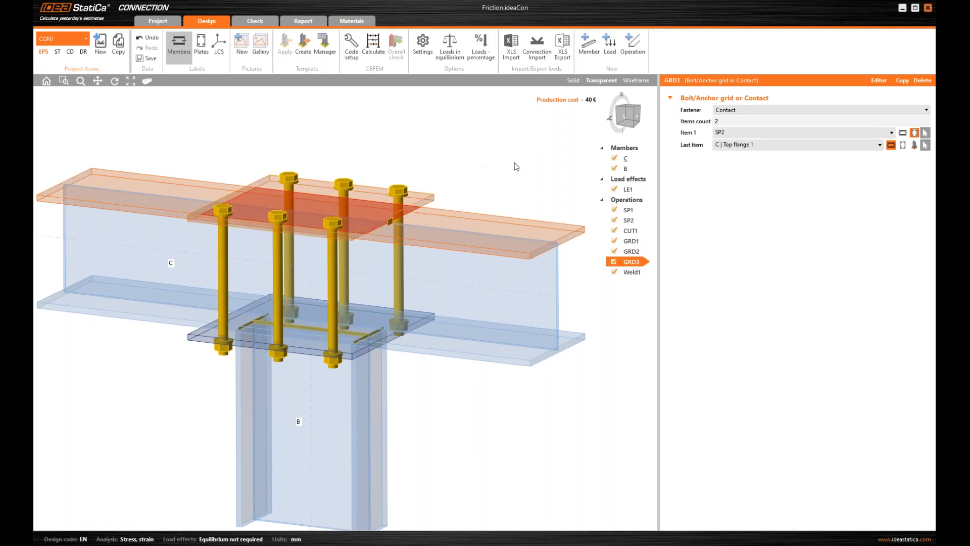
left_click(572, 80)
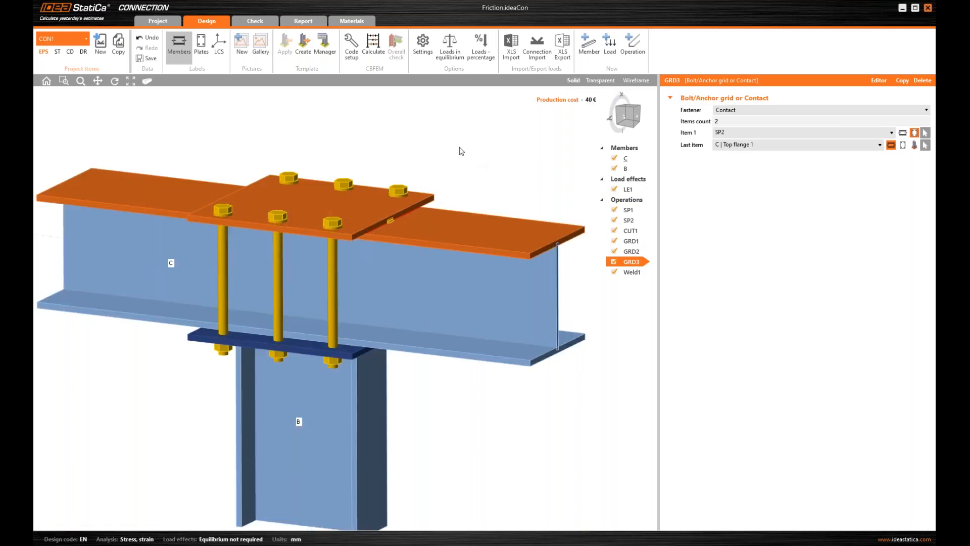
Deactivate the Weld1 operation between plate SP2 and the column's top flange in the copied connection.
scroll(389, 220, "up", 5)
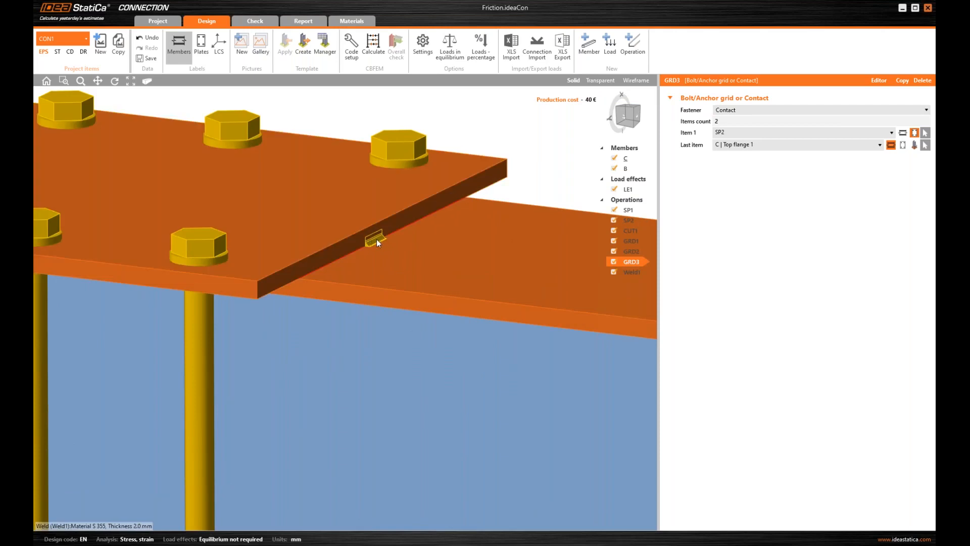
scroll(377, 239, "down", 5)
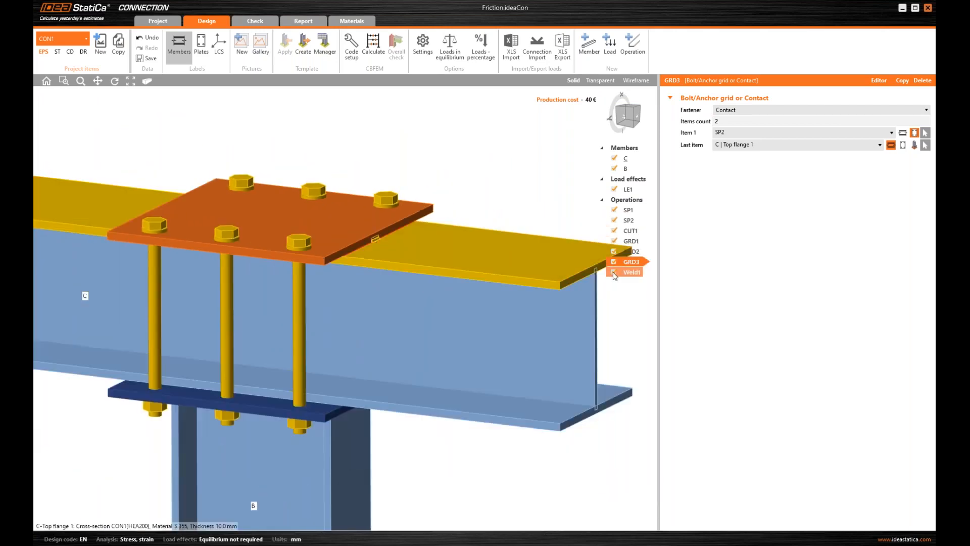
left_click(613, 272)
scroll(485, 166, "down", 5)
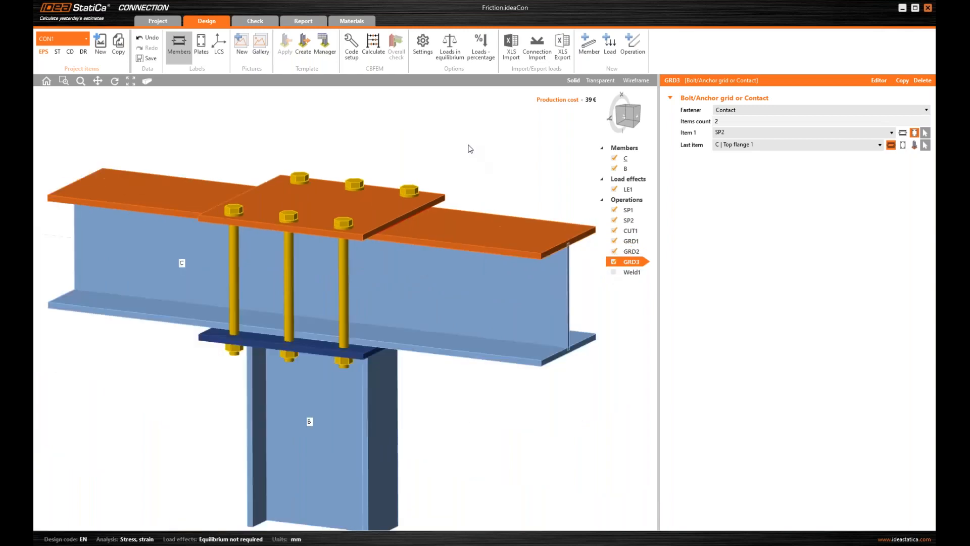
Calculate the connection without Weld1, then reactivate Weld1 and recalculate.
left_click(373, 50)
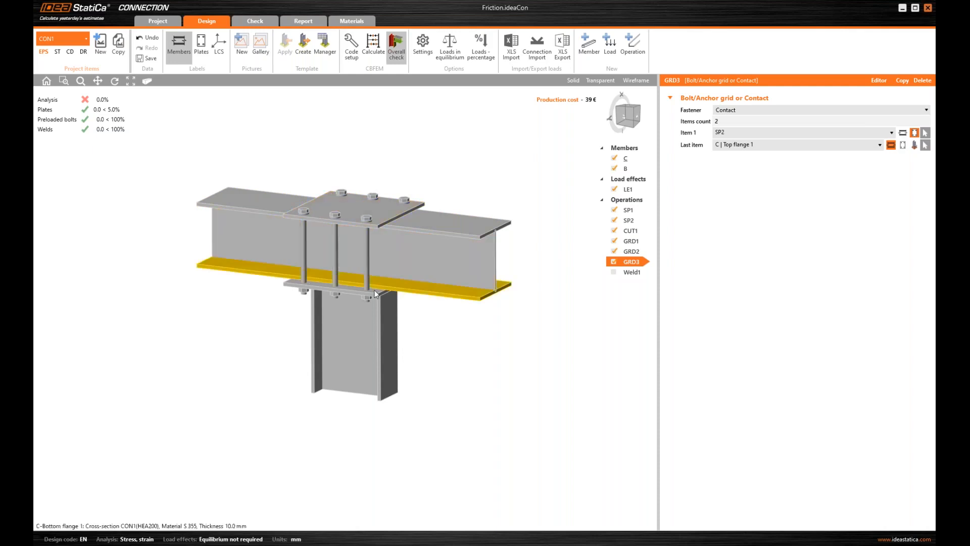
left_click(613, 272)
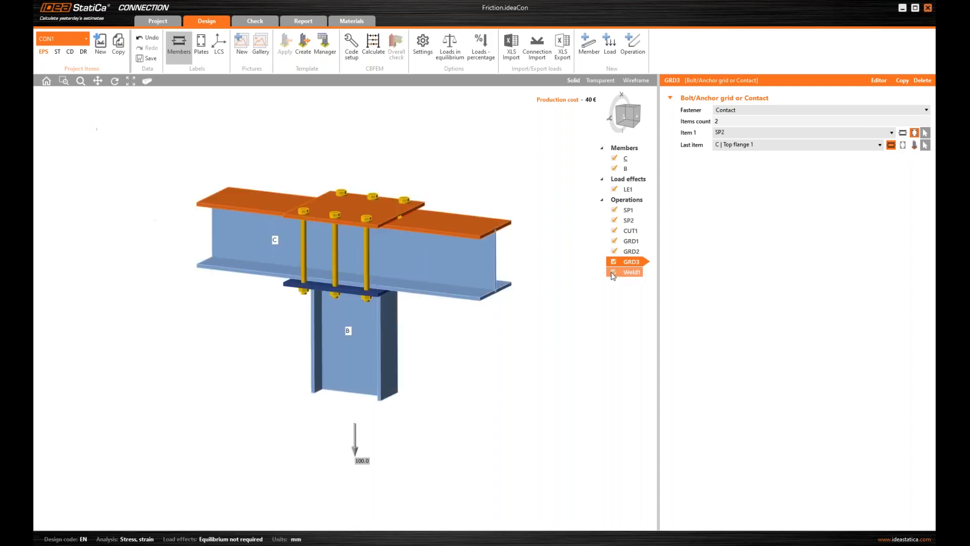
left_click(379, 50)
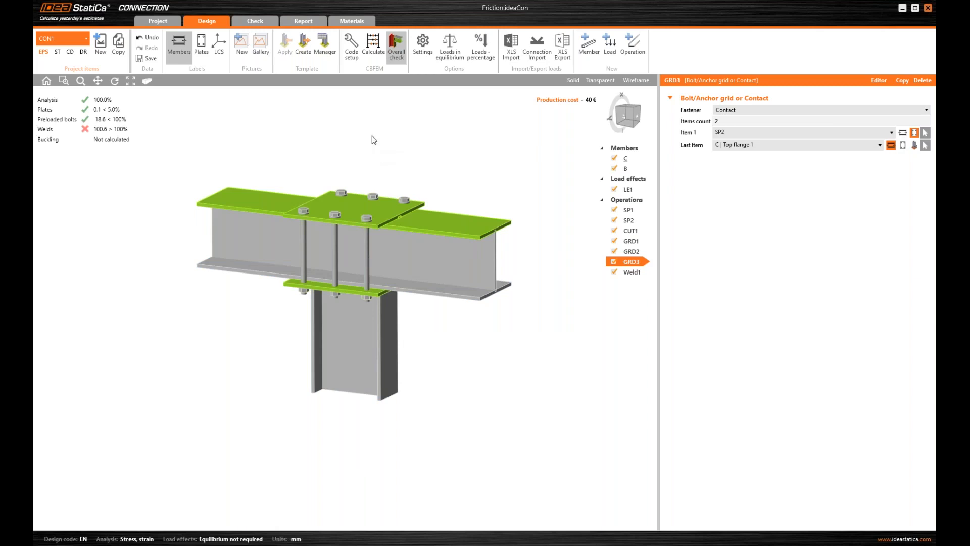
Display the plastic strain check results on the deformed mesh with a deformation scale of 50.
left_click(263, 22)
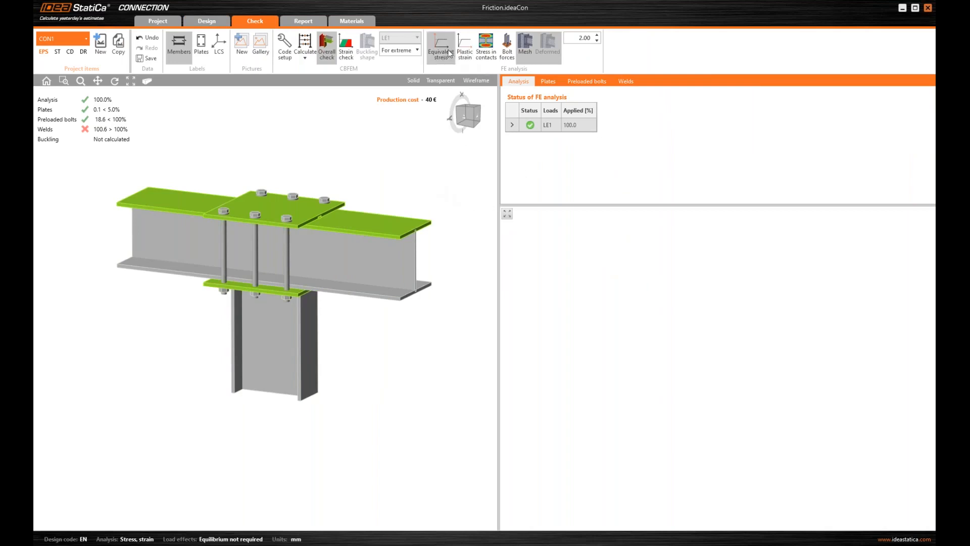
left_click(465, 49)
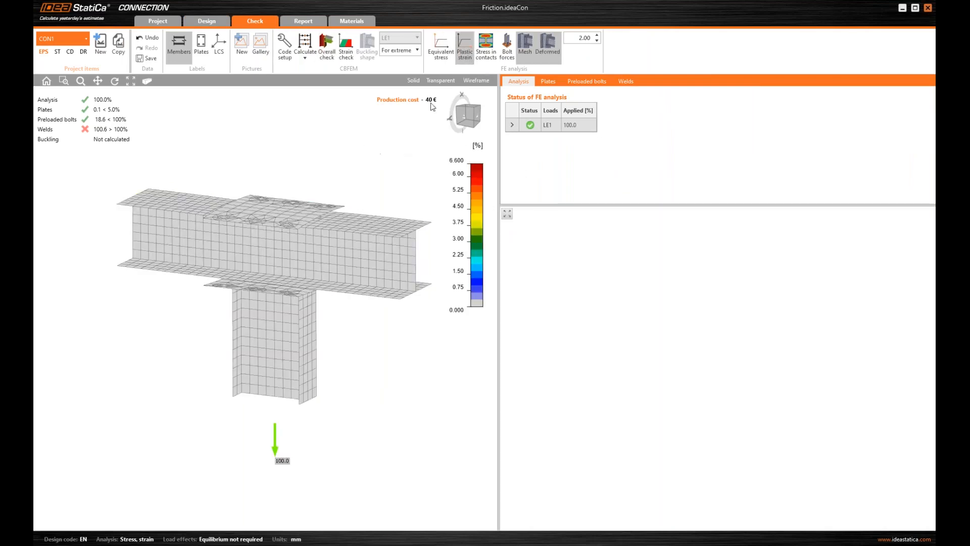
double_click(587, 39)
type("50")
key("Return")
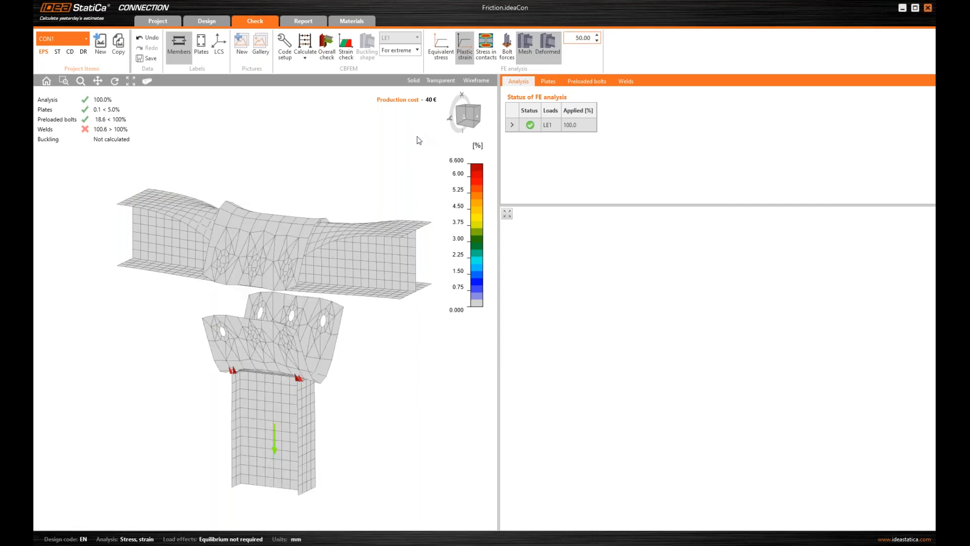
Set the deformation scale to 10 and examine the plastic strain where member B's flanges meet plate SP1.
double_click(577, 40)
type("10")
key("Return")
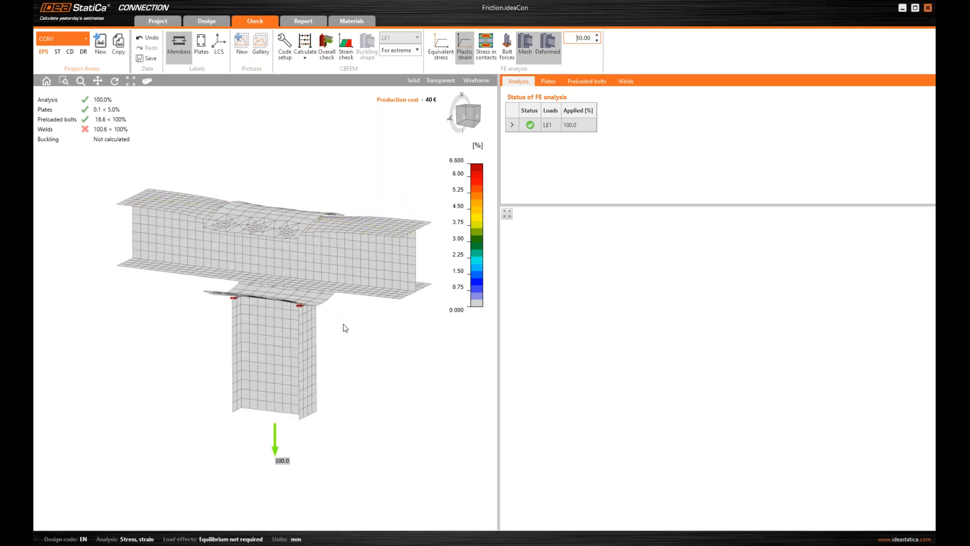
right_click_drag(344, 329, 276, 226)
scroll(278, 227, "up", 3)
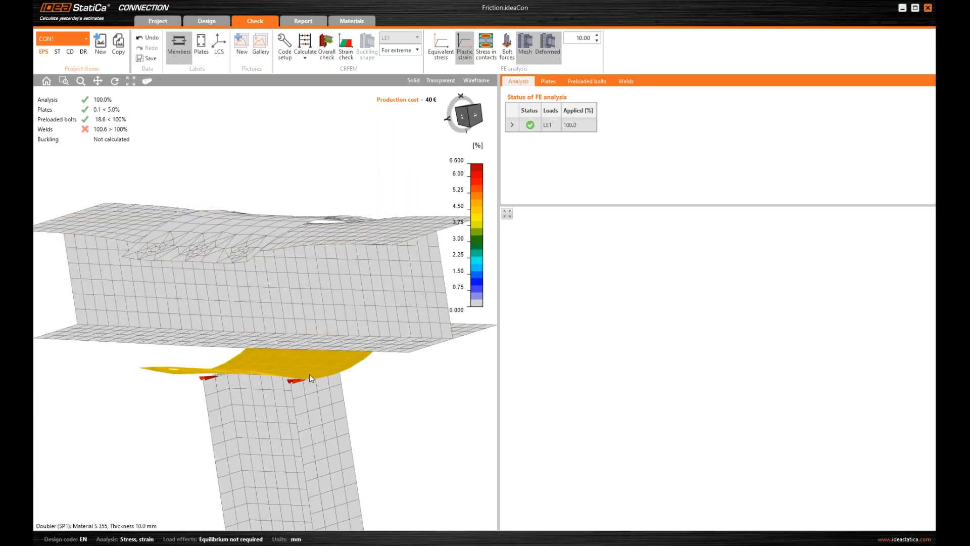
right_click_drag(280, 359, 303, 314)
scroll(303, 314, "up", 4)
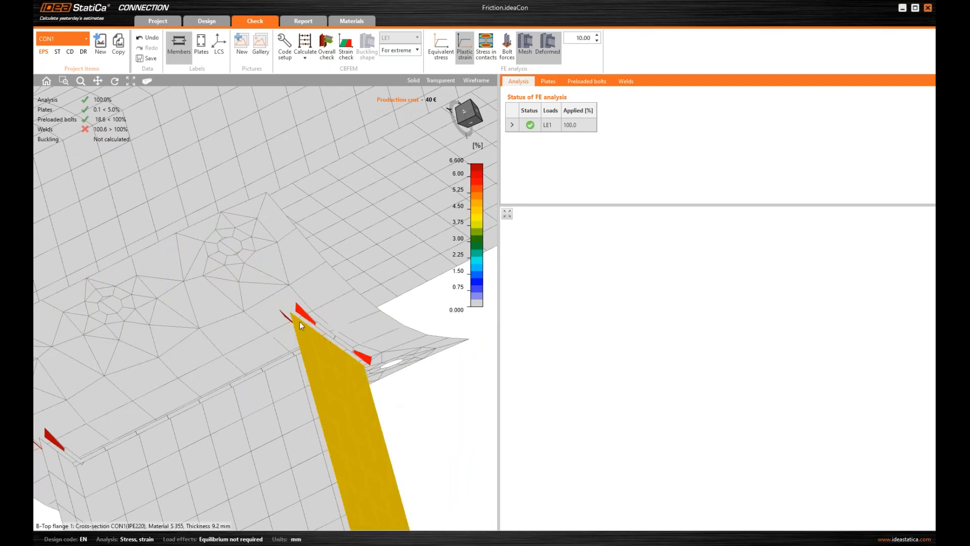
scroll(302, 315, "down", 6)
right_click_drag(302, 314, 259, 232)
right_click_drag(347, 129, 341, 208)
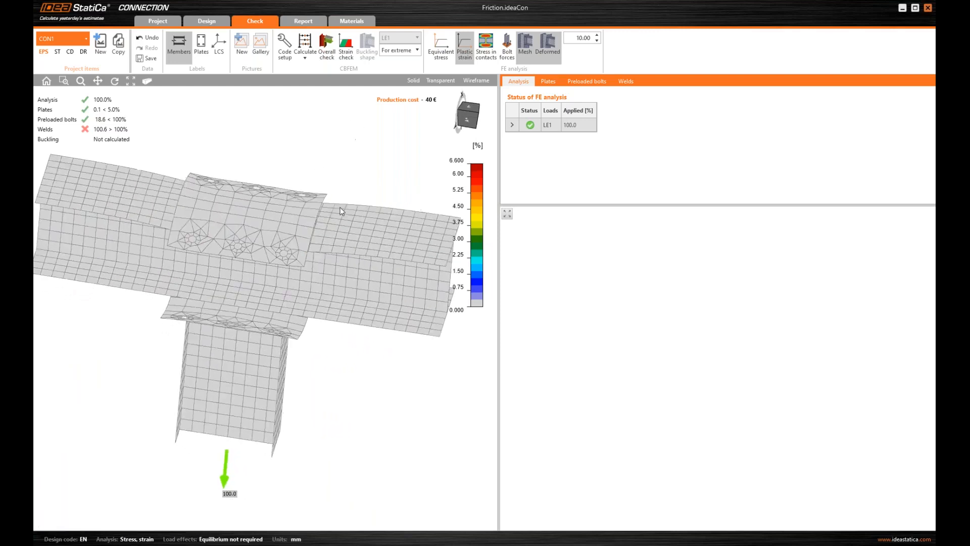
Examine the equivalent stress on the deformed connection from several angles, then return to the solid model view.
left_click(432, 43)
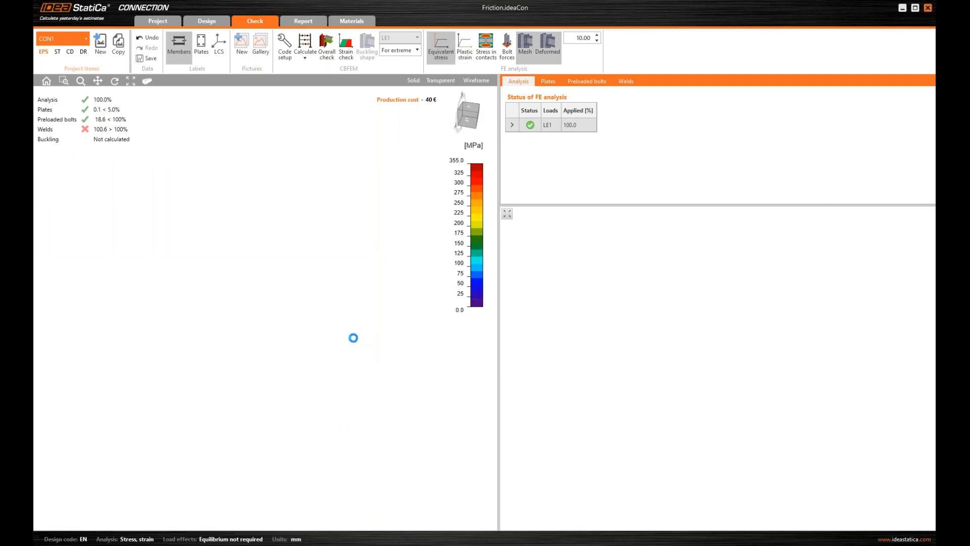
right_click_drag(331, 358, 260, 202)
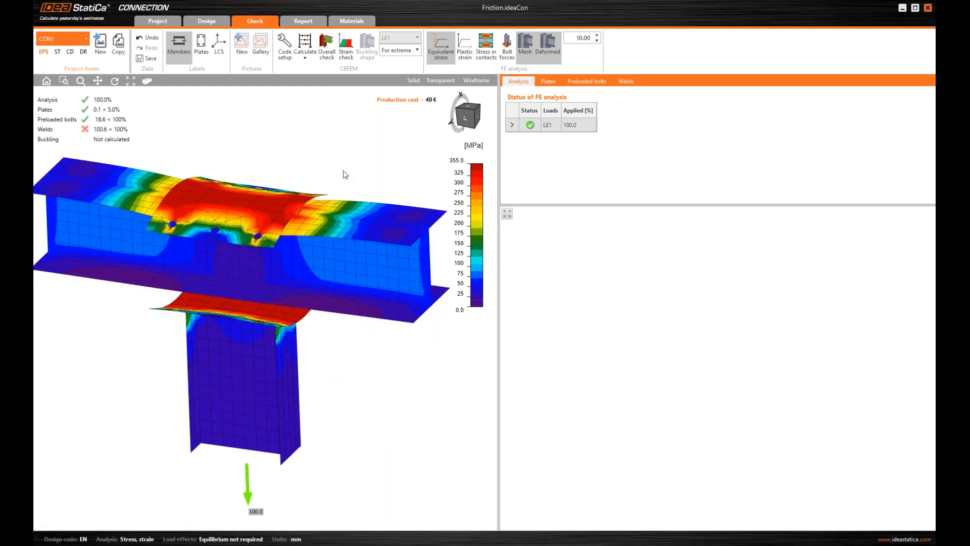
mouse_move(335, 396)
right_mouse_down()
mouse_move(320, 392)
mouse_move(343, 391)
right_mouse_up()
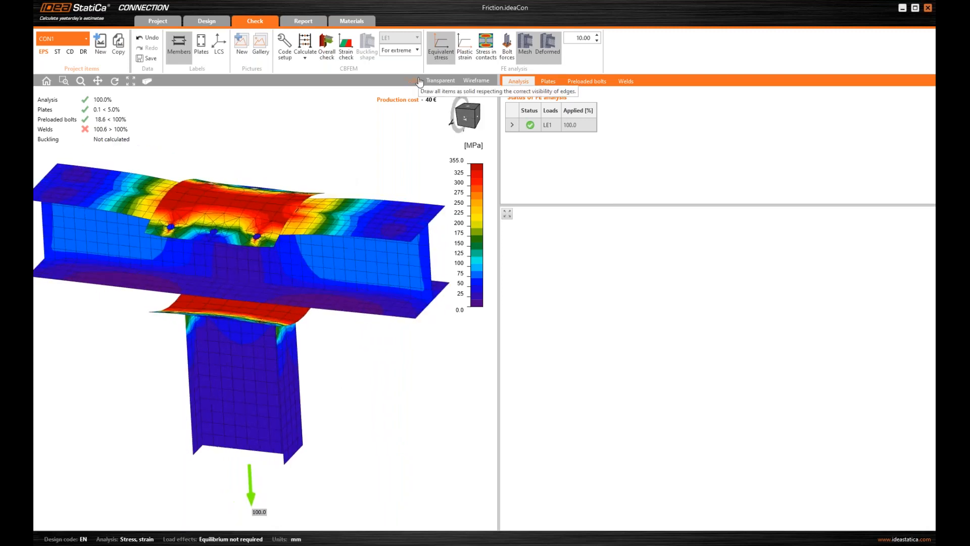
left_click(418, 81)
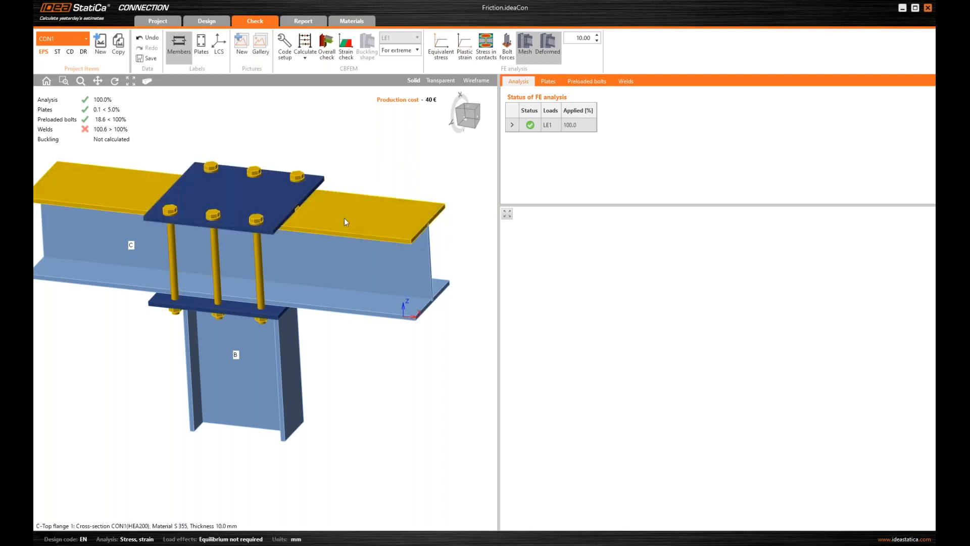
scroll(380, 154, "down", 4)
scroll(372, 158, "up", 3)
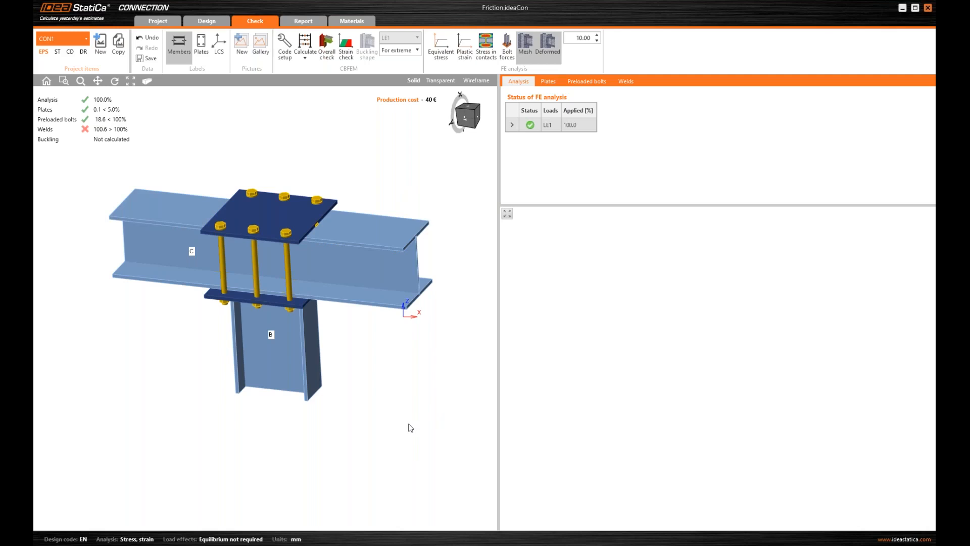
Switch to the PowerPoint presentation and show the Q&A slide in slide show mode.
left_click(260, 544)
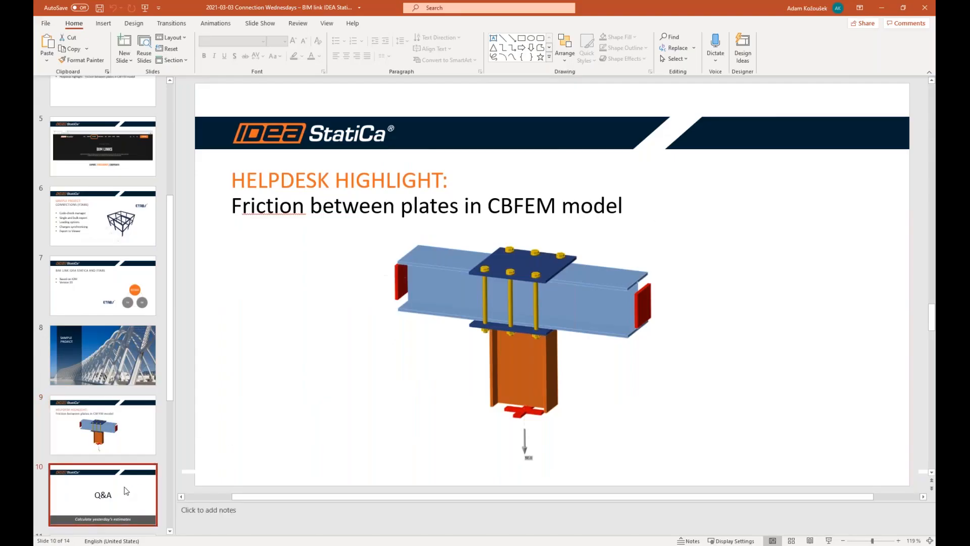
left_click(126, 490)
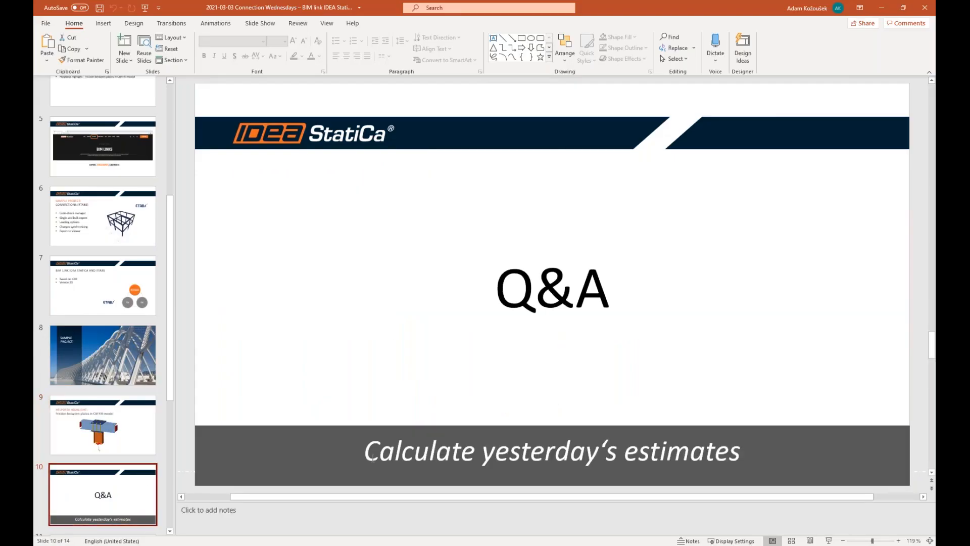
key("shift+F5")
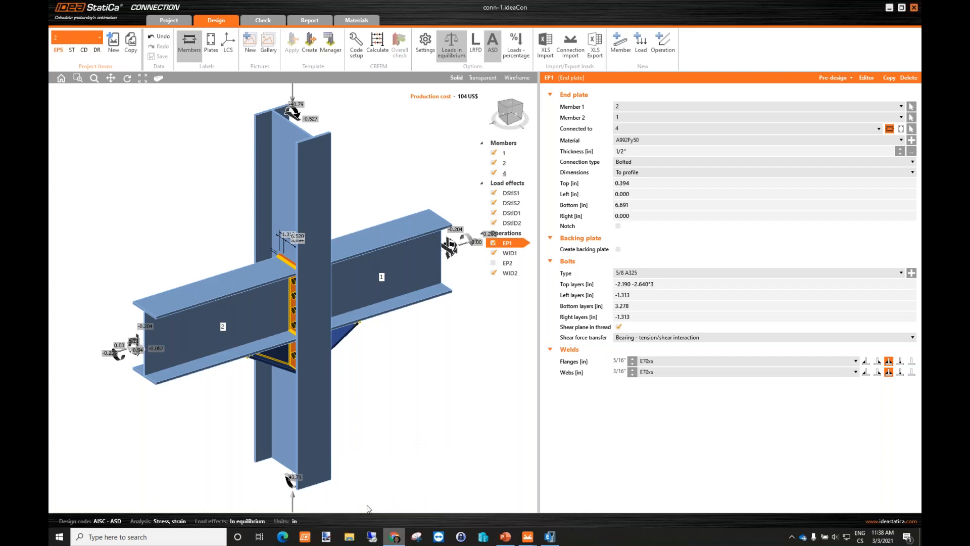
Switch to the browser and read the Known limitations for ETABS in the ETABS BIM link connection design tutorial.
left_click_drag(75, 121, 571, 49)
left_click(602, 51)
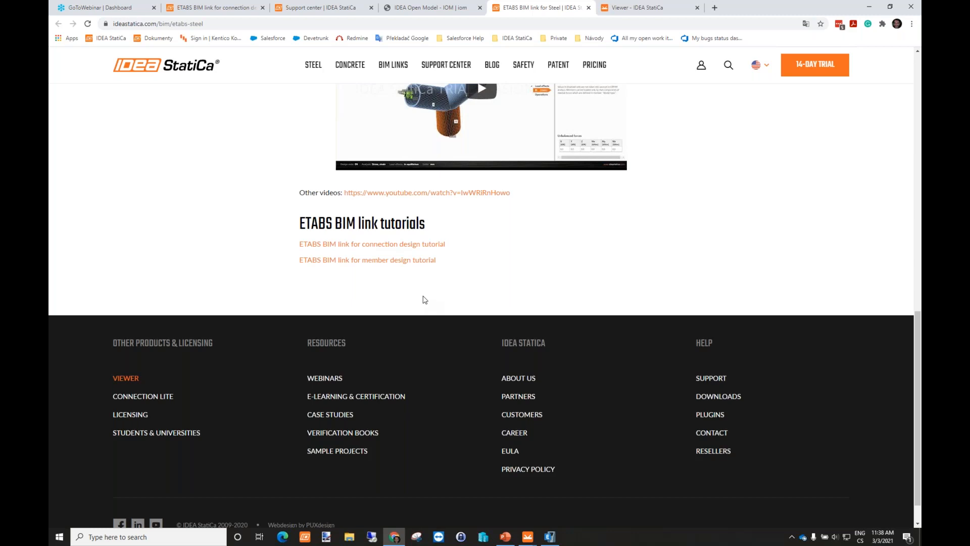
left_click(219, 7)
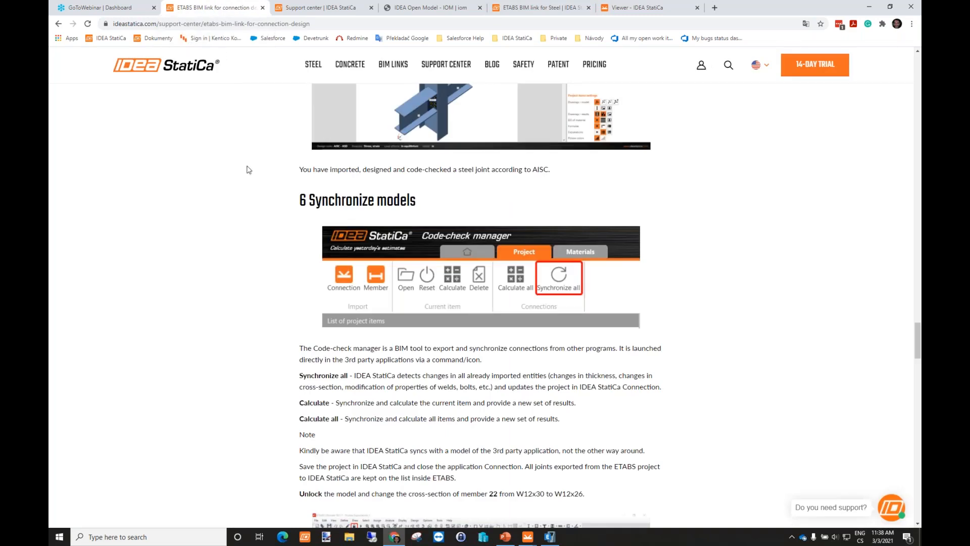
scroll(258, 202, "down", 12)
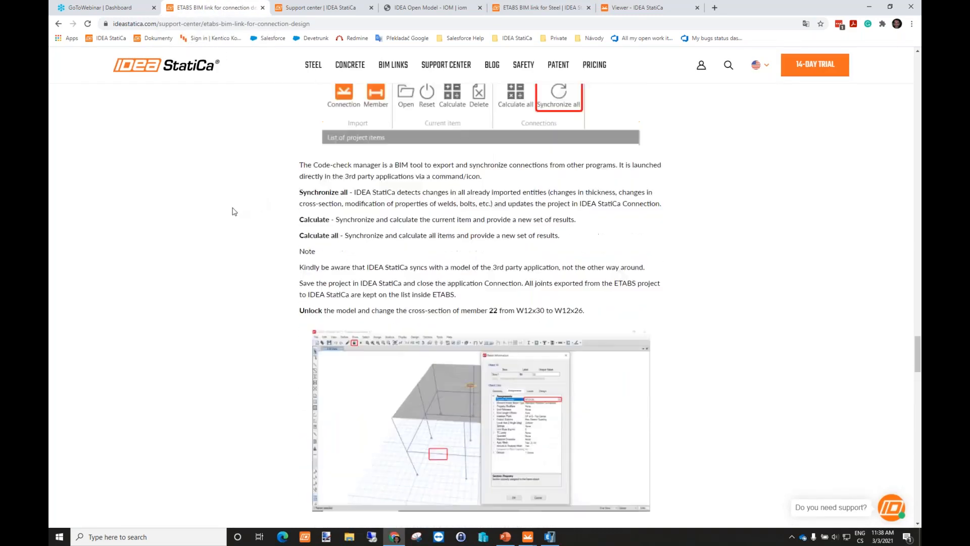
scroll(211, 228, "down", 13)
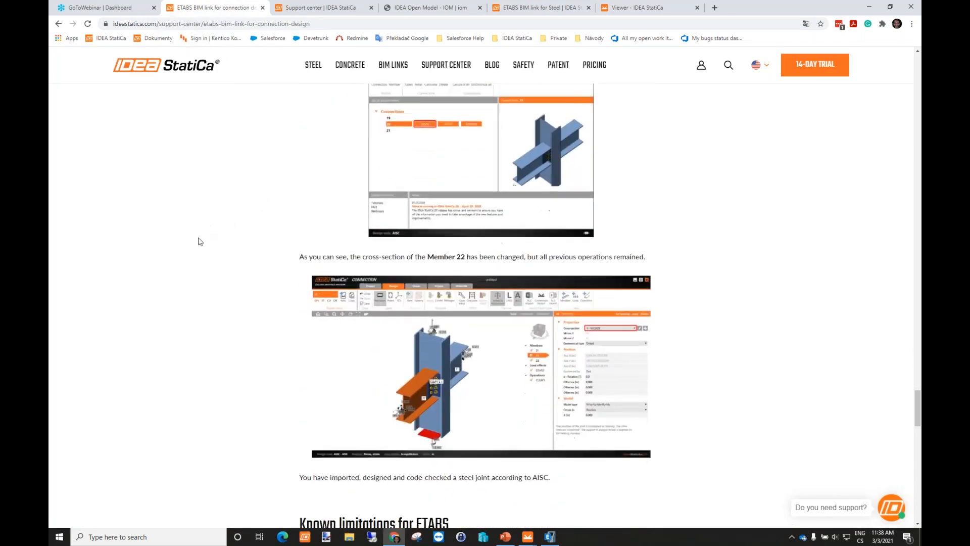
scroll(199, 242, "down", 1)
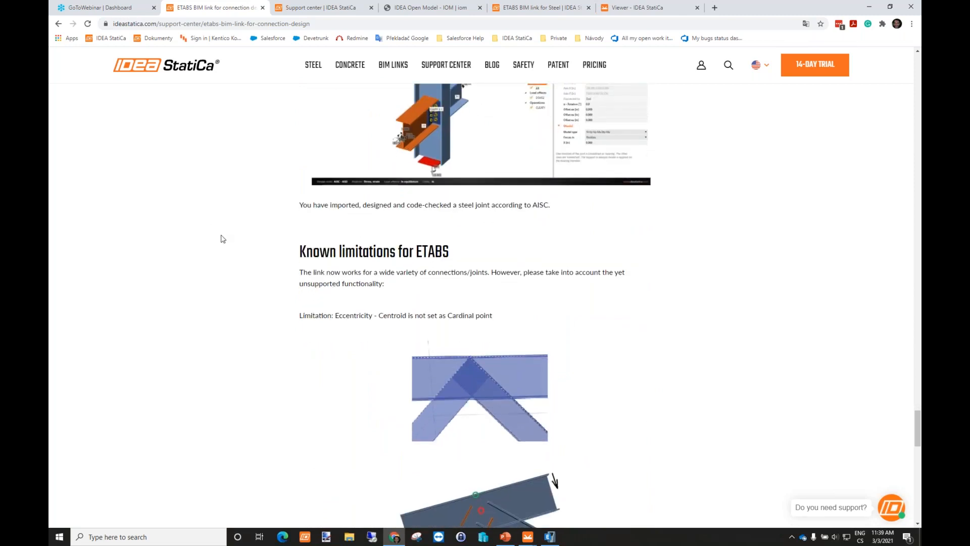
scroll(231, 247, "down", 4)
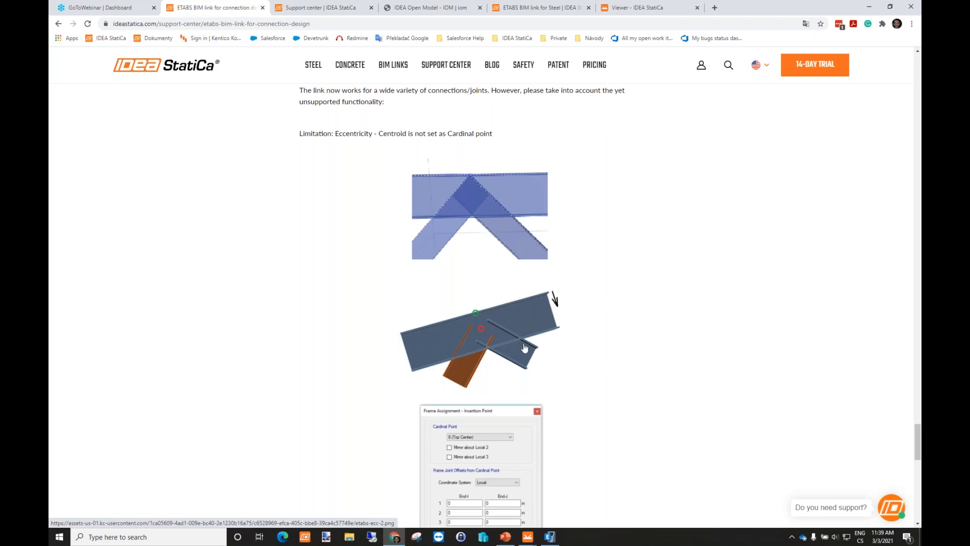
scroll(526, 348, "down", 1)
scroll(588, 353, "down", 1)
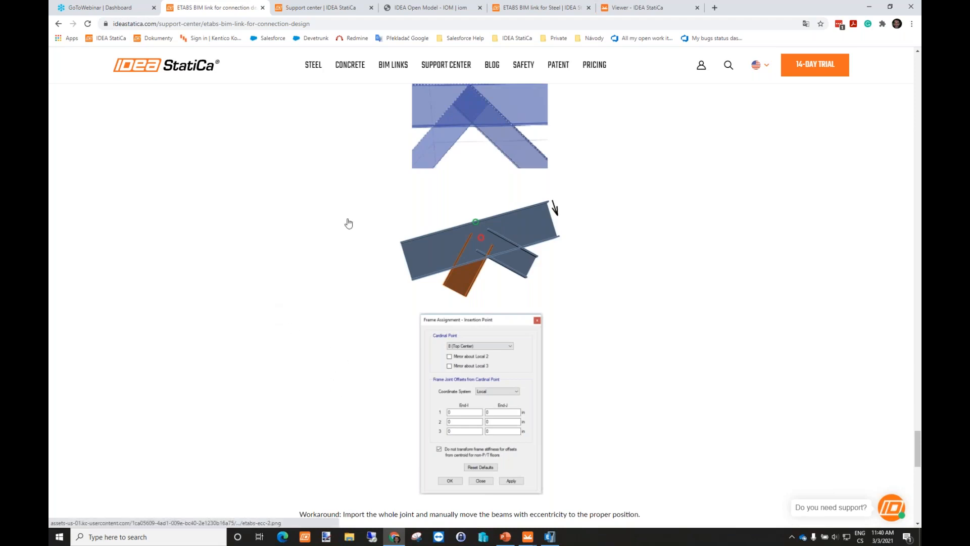
Return to the conn-1 project in IDEA StatiCa and save the joint design as a template named 45.
left_click(869, 6)
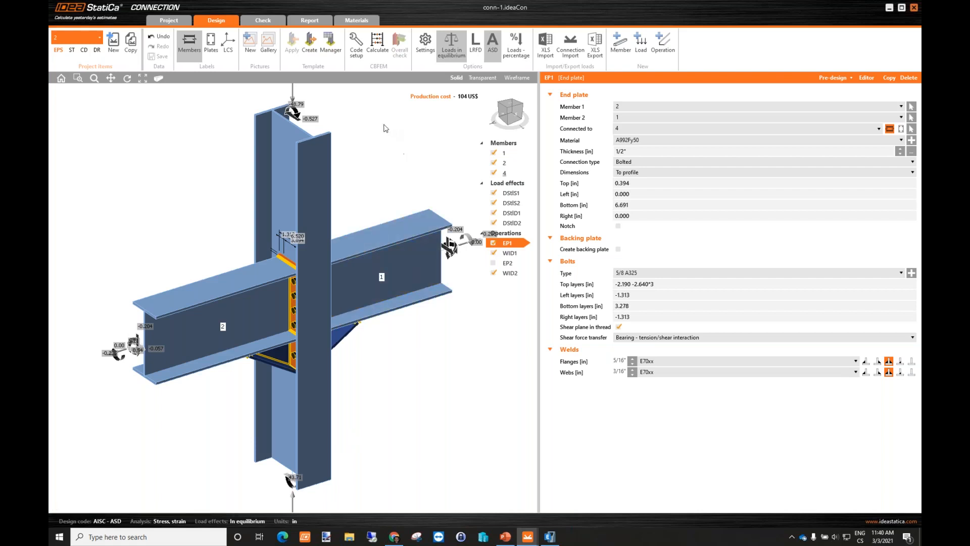
left_click(310, 49)
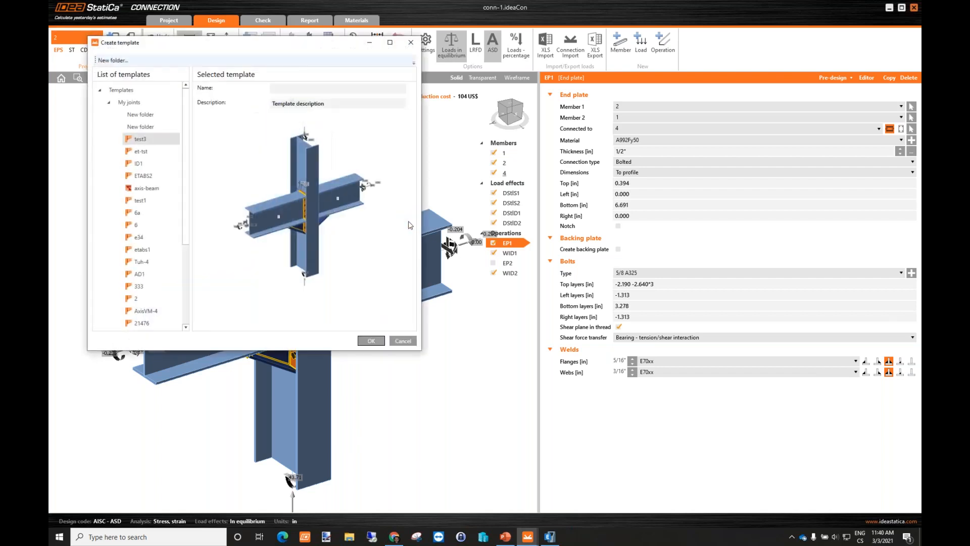
left_click(294, 90)
type("45")
left_click(371, 341)
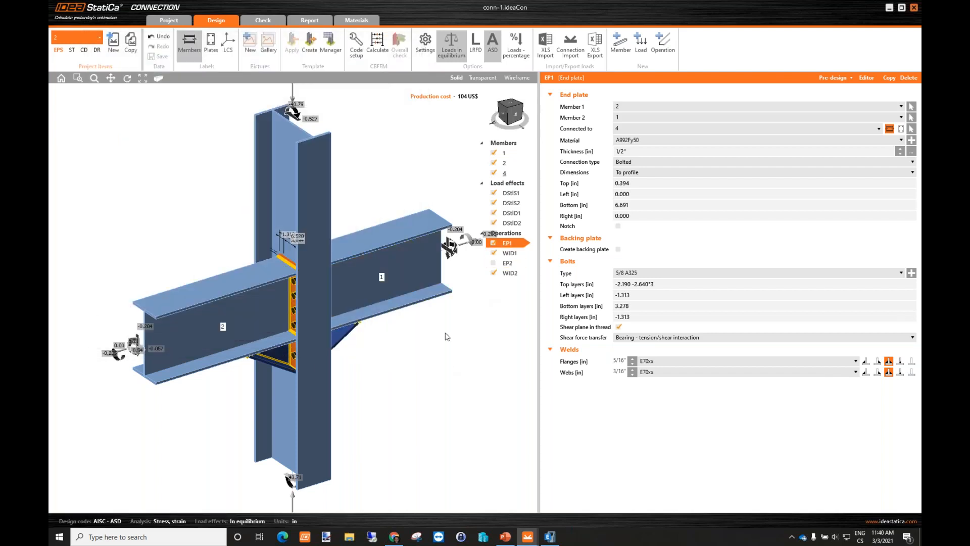
Delete all operations from the beam-to-column joint.
right_click(506, 233)
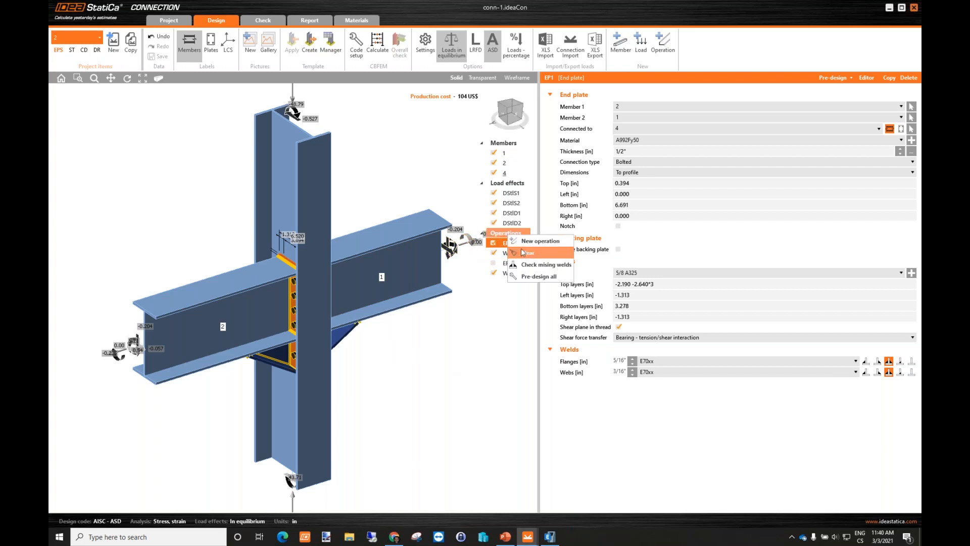
left_click(526, 253)
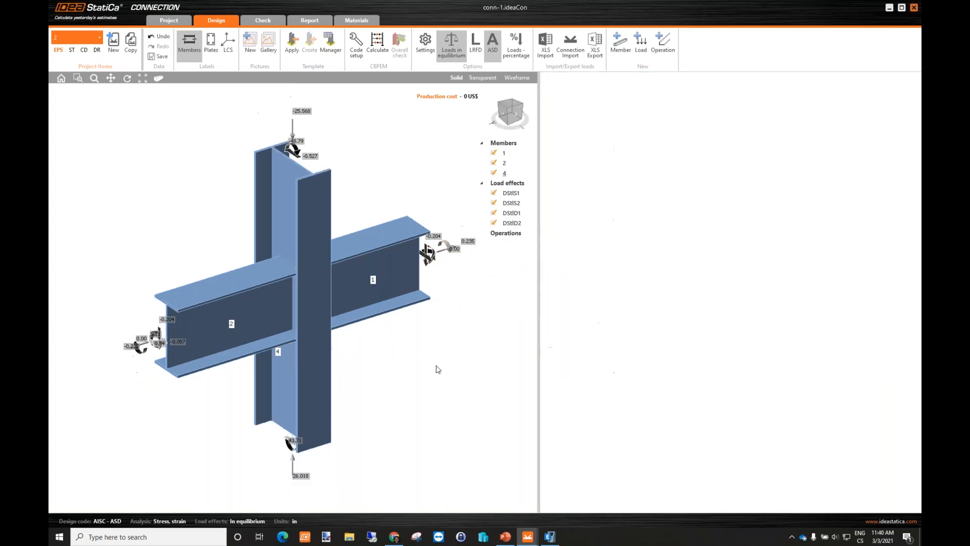
Preview the saved template 45 among the My joints templates and close the template selection without applying it.
left_click(292, 45)
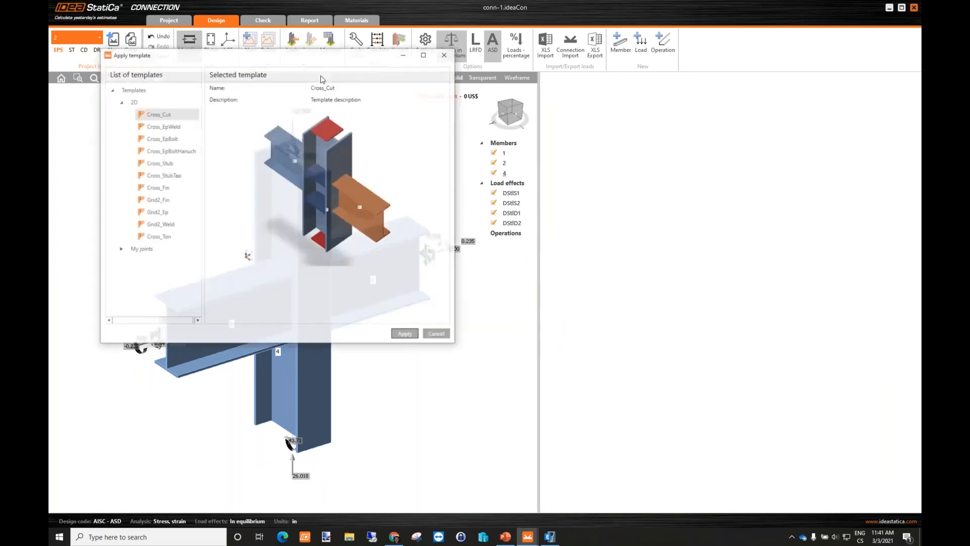
left_click(120, 251)
left_click(151, 151)
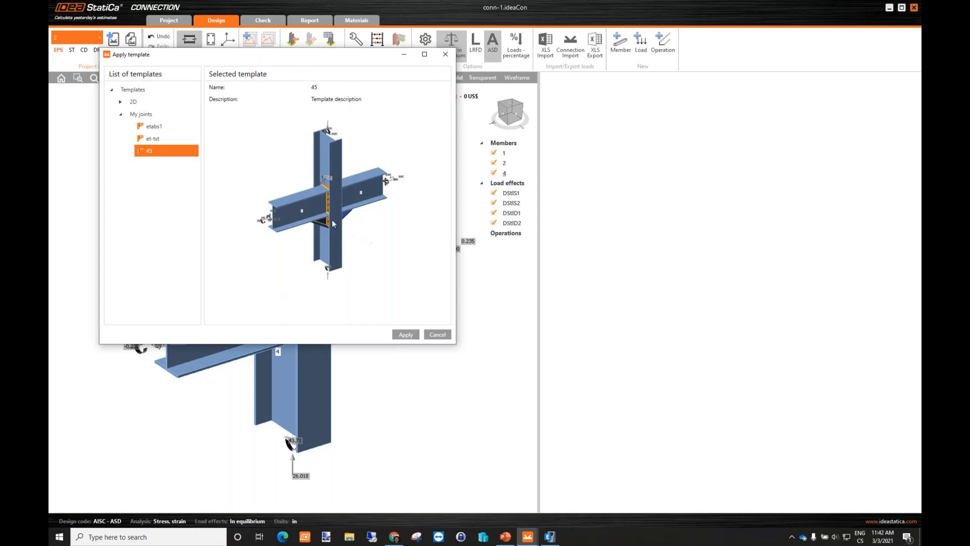
left_click(437, 335)
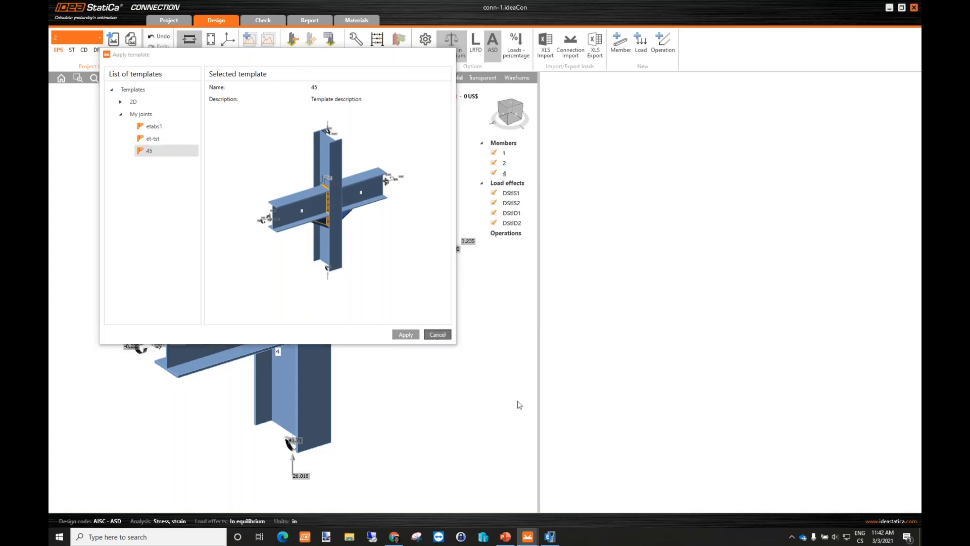